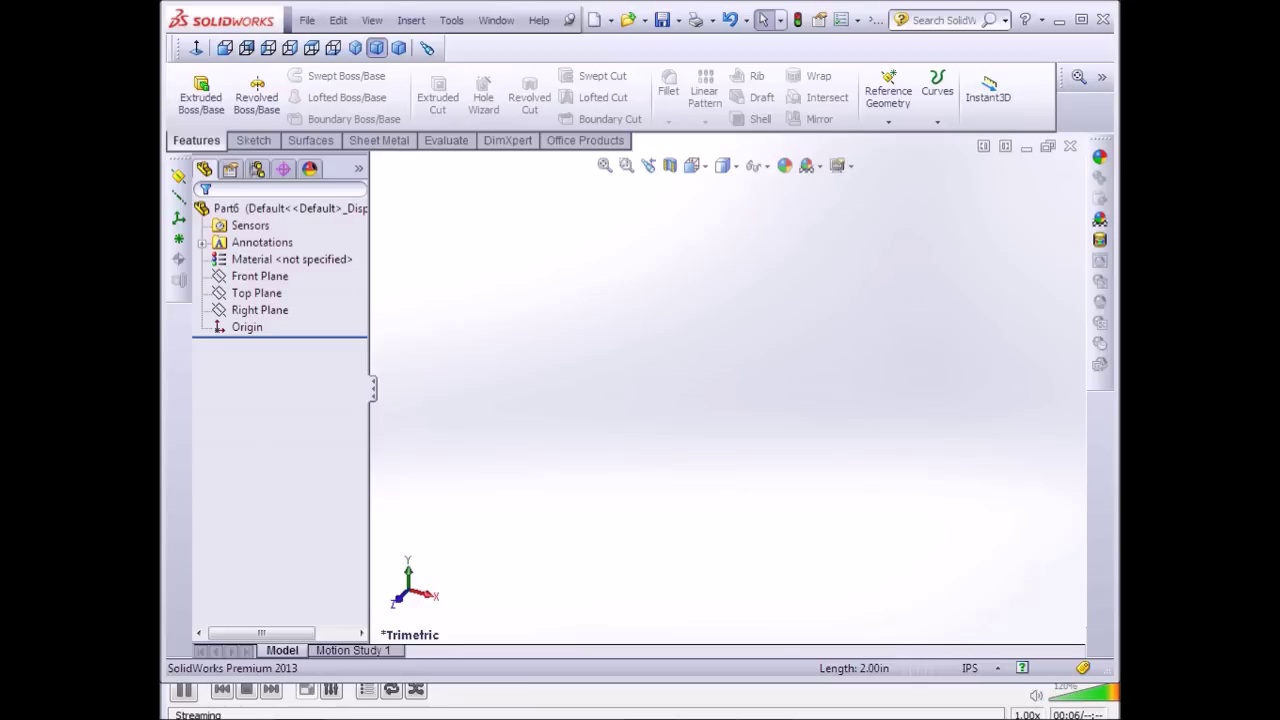
# Start an Extruded Boss/Base sketch on the Front Plane with the Circle tool ready.
pyautogui.click(200, 97)
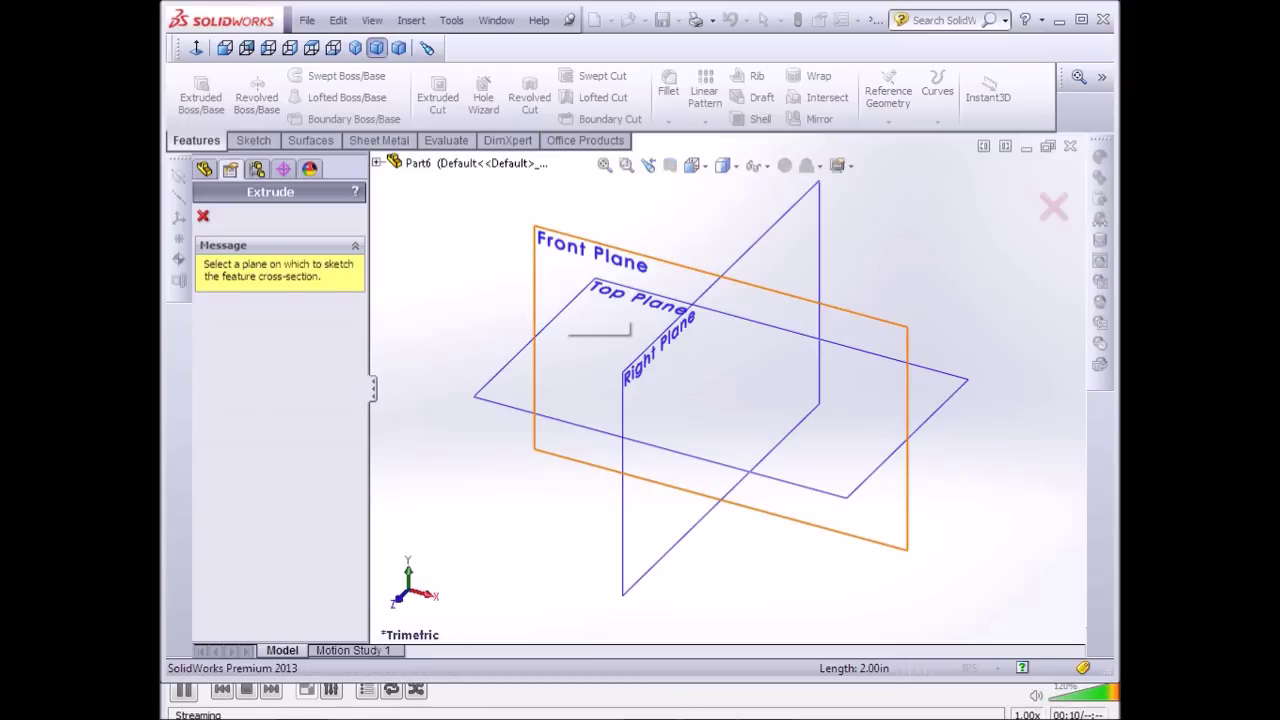
pyautogui.click(585, 310)
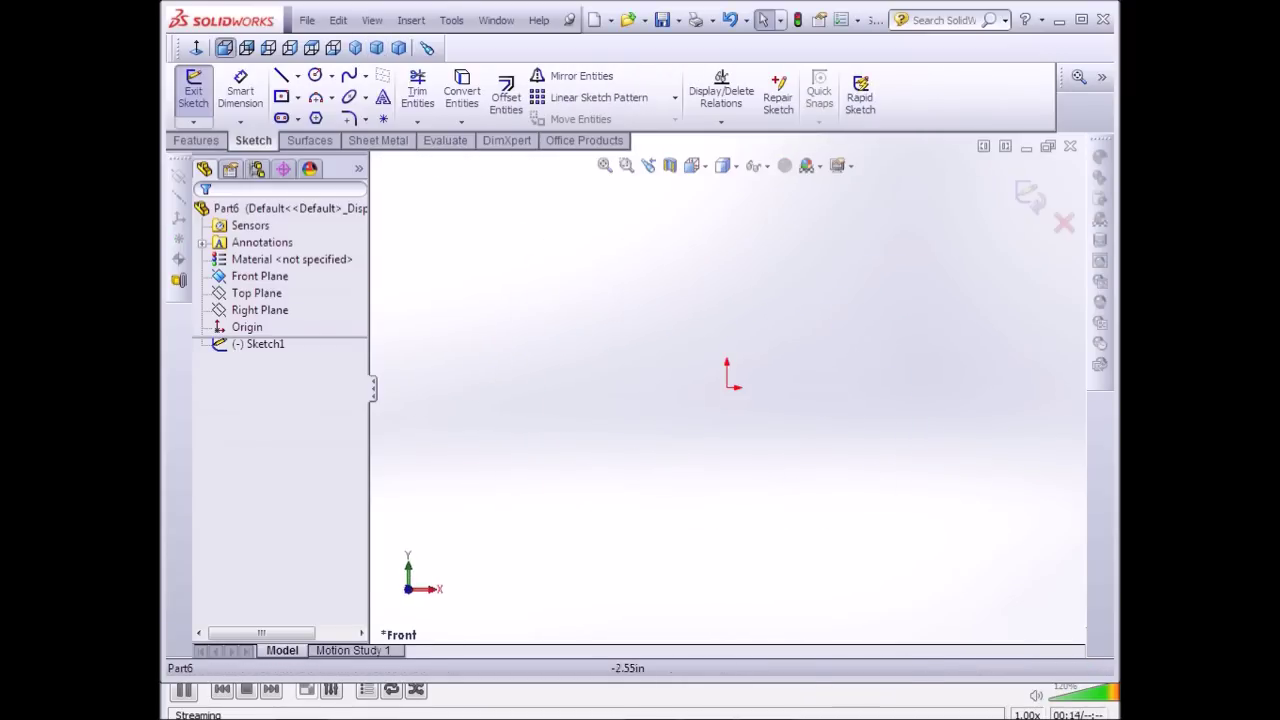
pyautogui.click(314, 76)
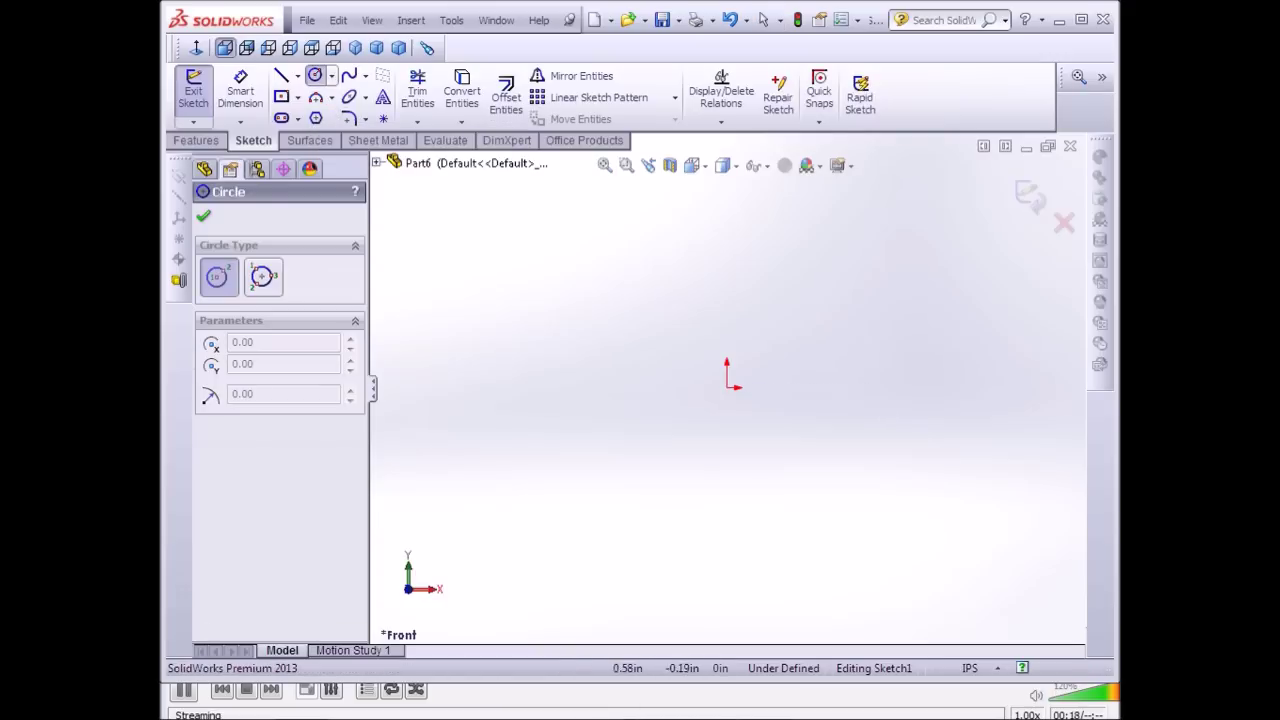
# Draw a circle centred on the origin and dimension its diameter to 6 in.
pyautogui.click(727, 387)
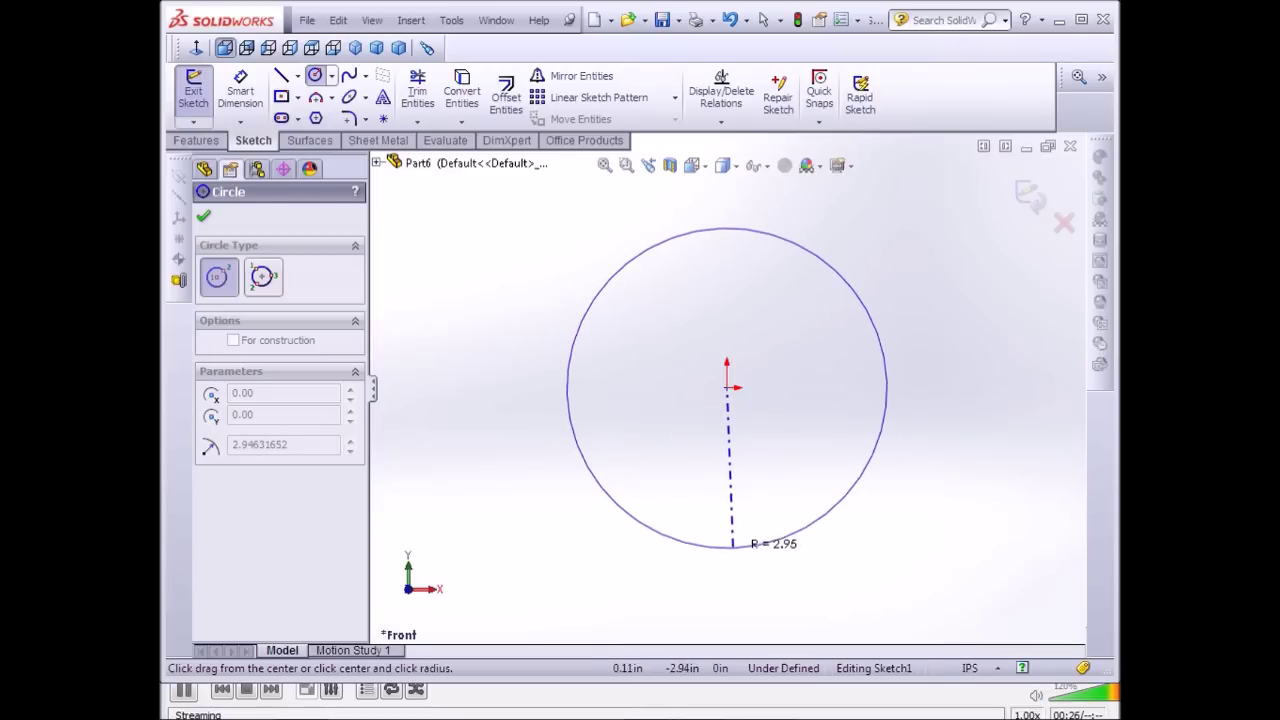
pyautogui.click(727, 547)
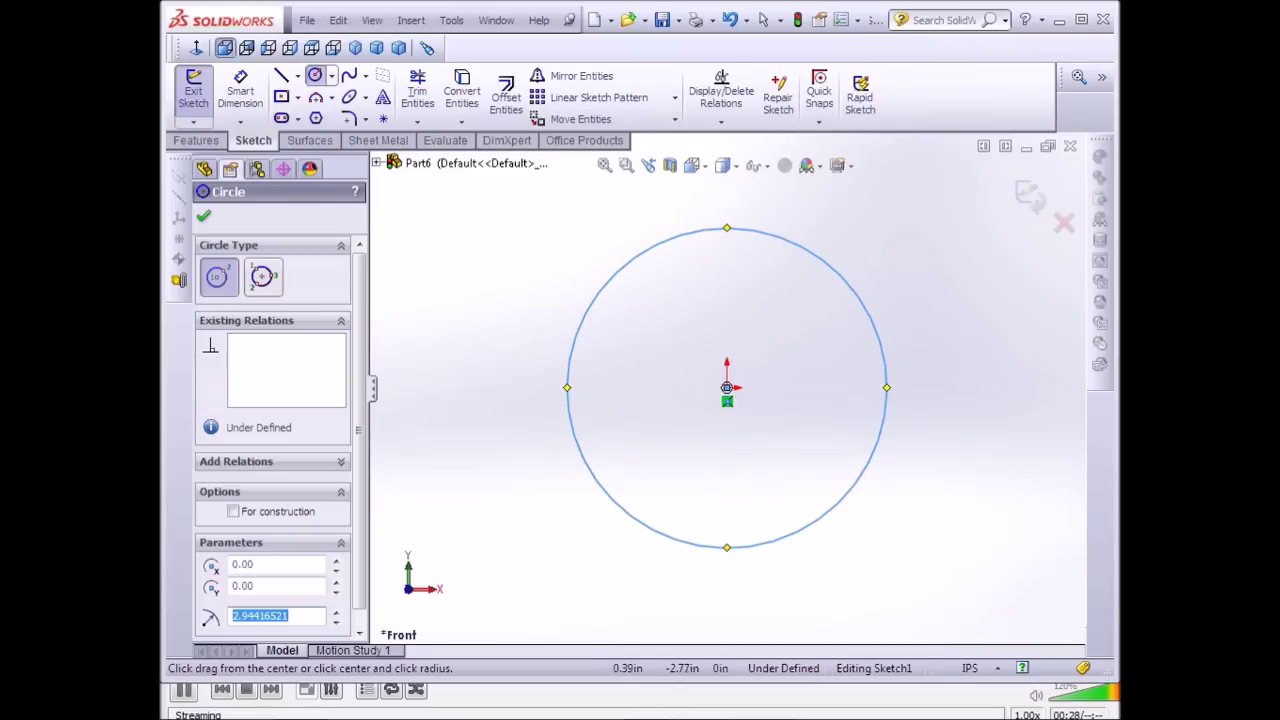
pyautogui.click(240, 90)
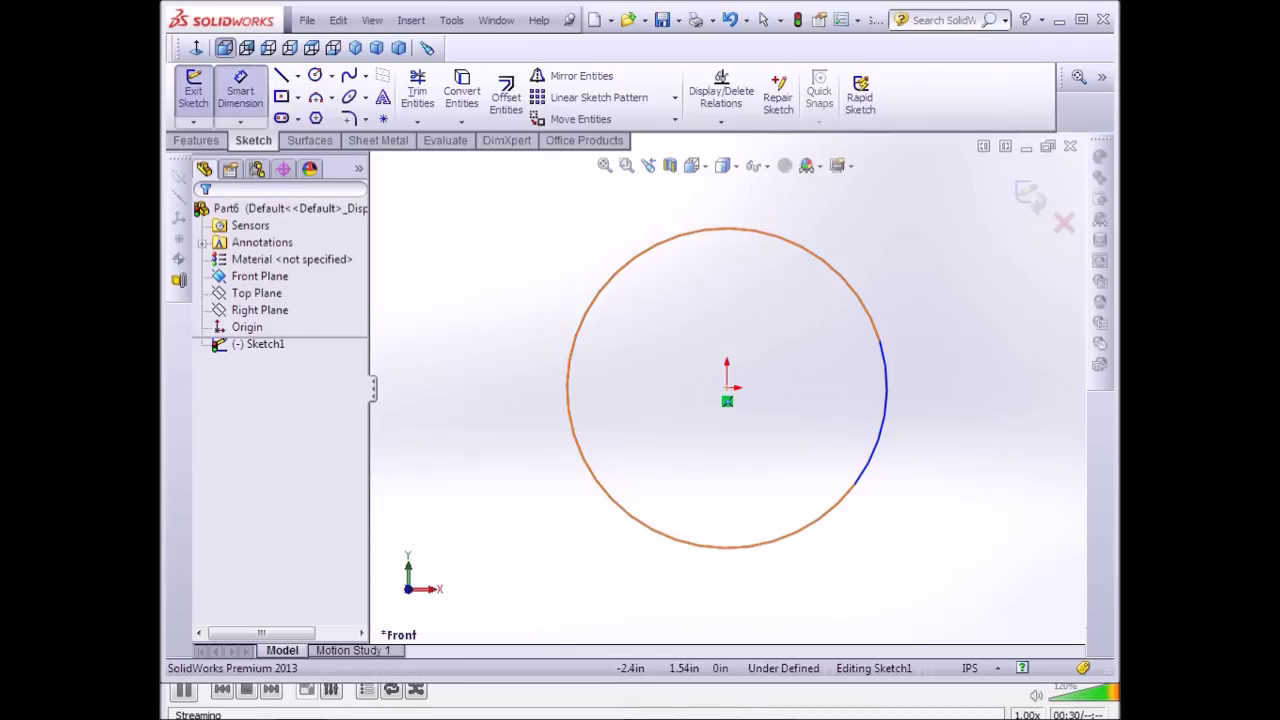
pyautogui.click(568, 380)
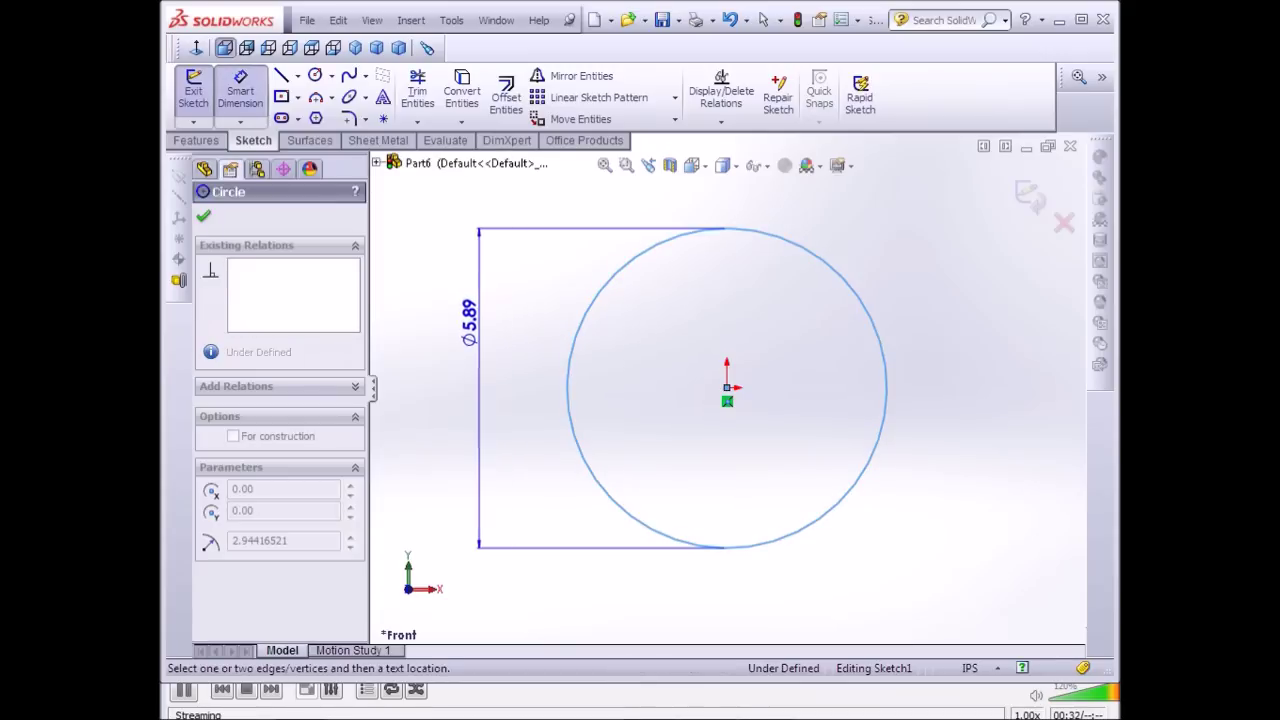
pyautogui.click(475, 330)
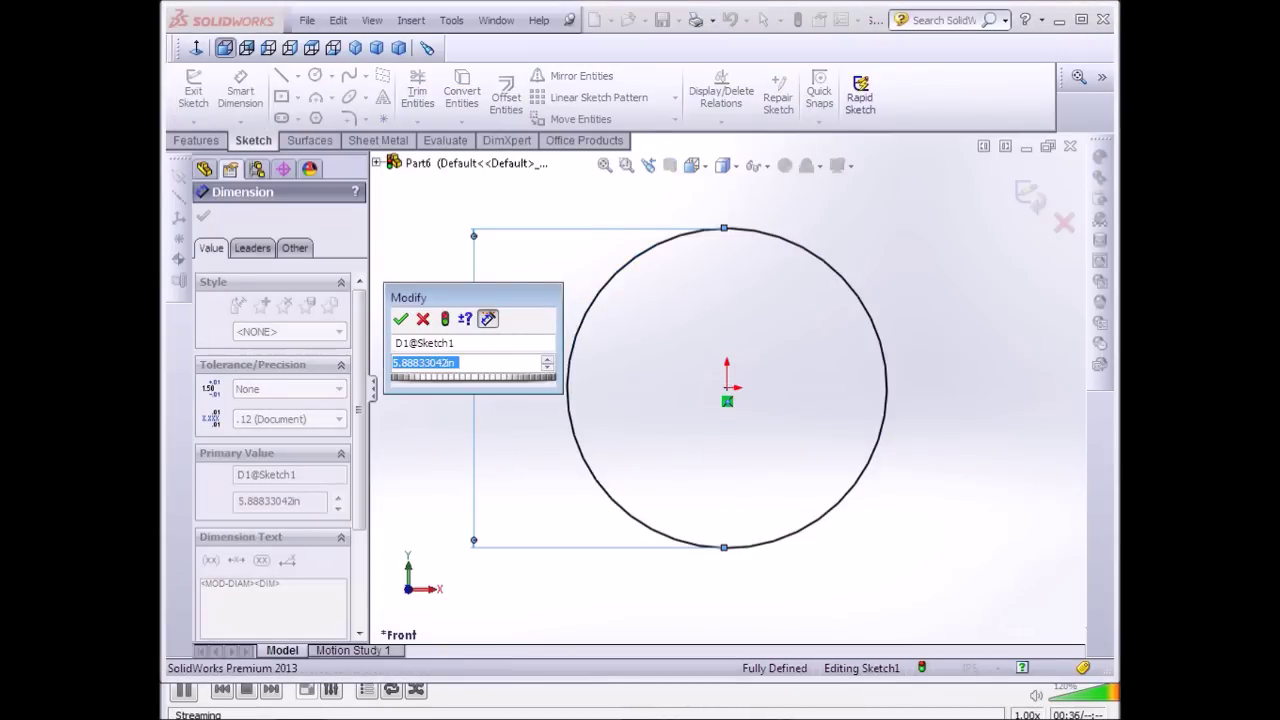
pyautogui.write('6')
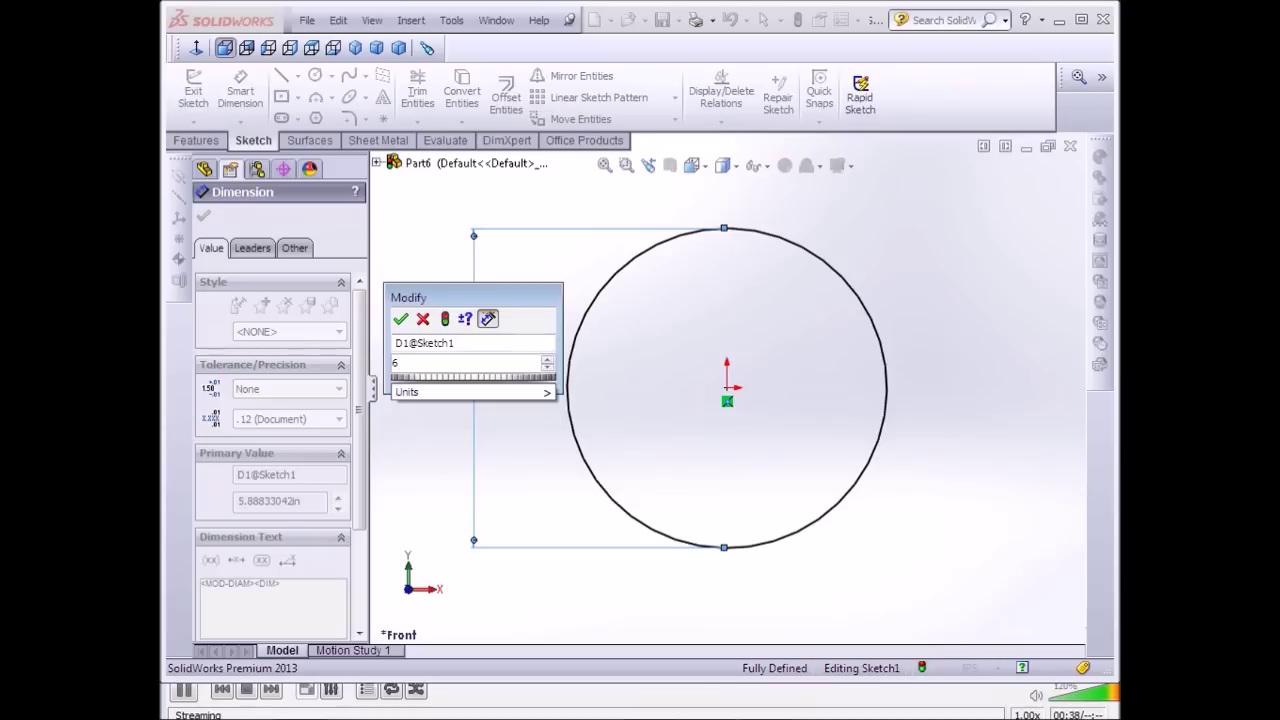
pyautogui.press('Return')
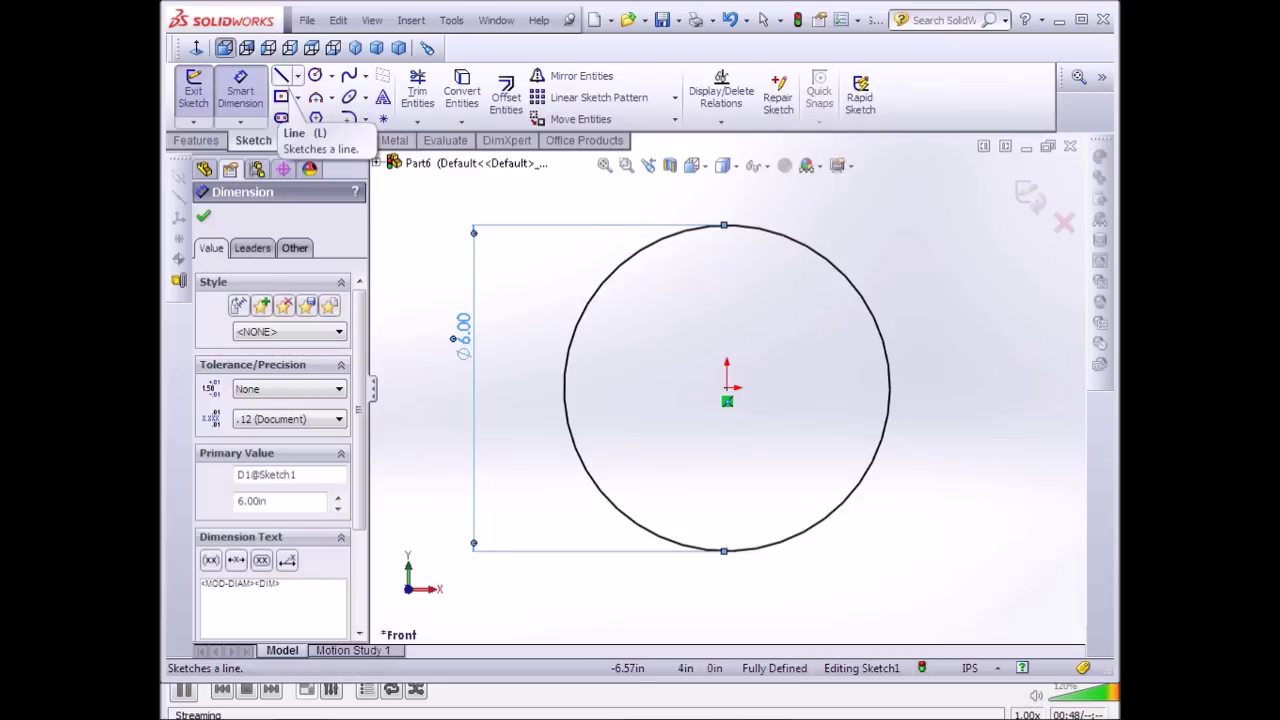
# Draw a vertical centreline upward from the circle's centre.
pyautogui.click(297, 76)
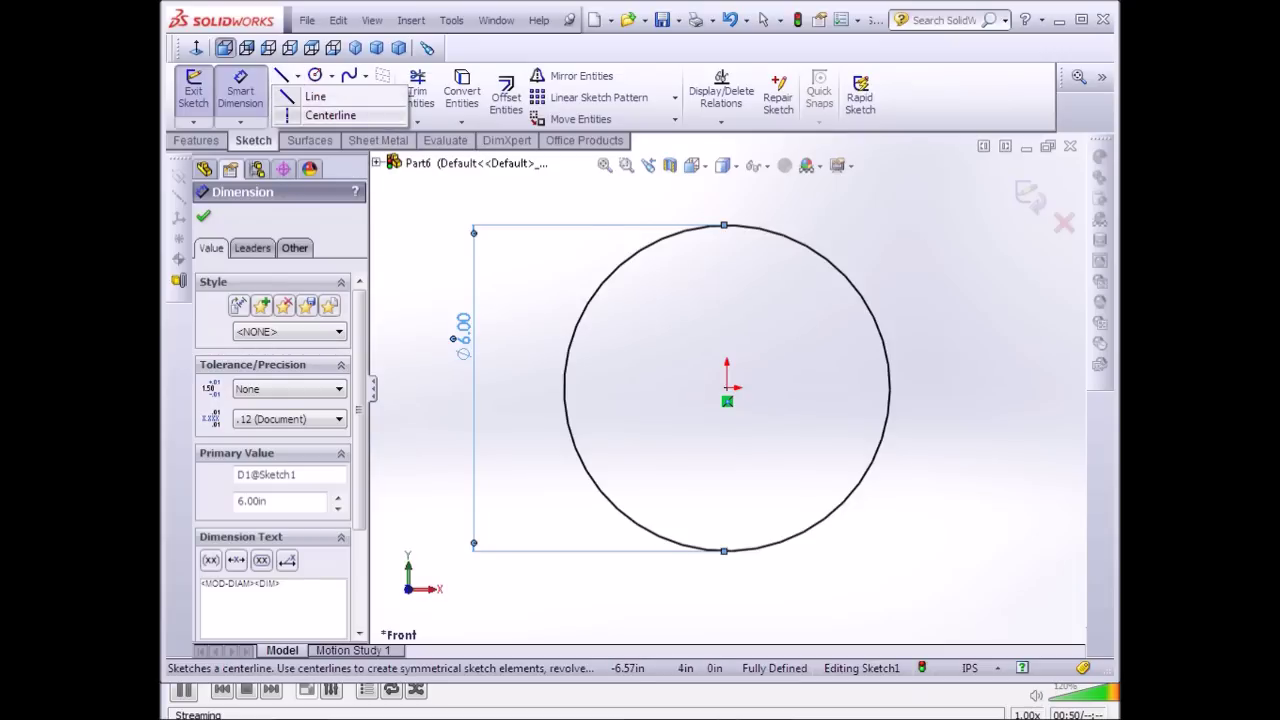
pyautogui.click(330, 115)
pyautogui.scroll(2, 790, 380)
pyautogui.scroll(-3, 790, 380)
pyautogui.scroll(1, 750, 330)
pyautogui.scroll(1, 750, 330)
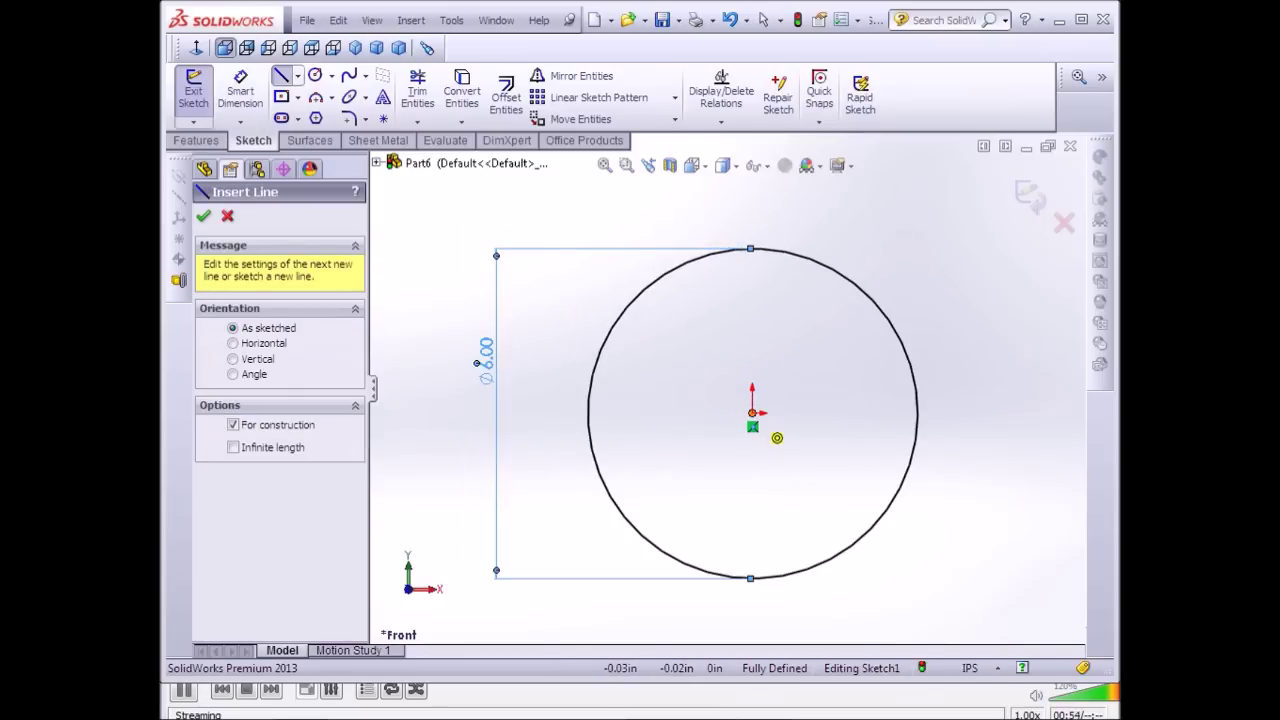
pyautogui.click(752, 412)
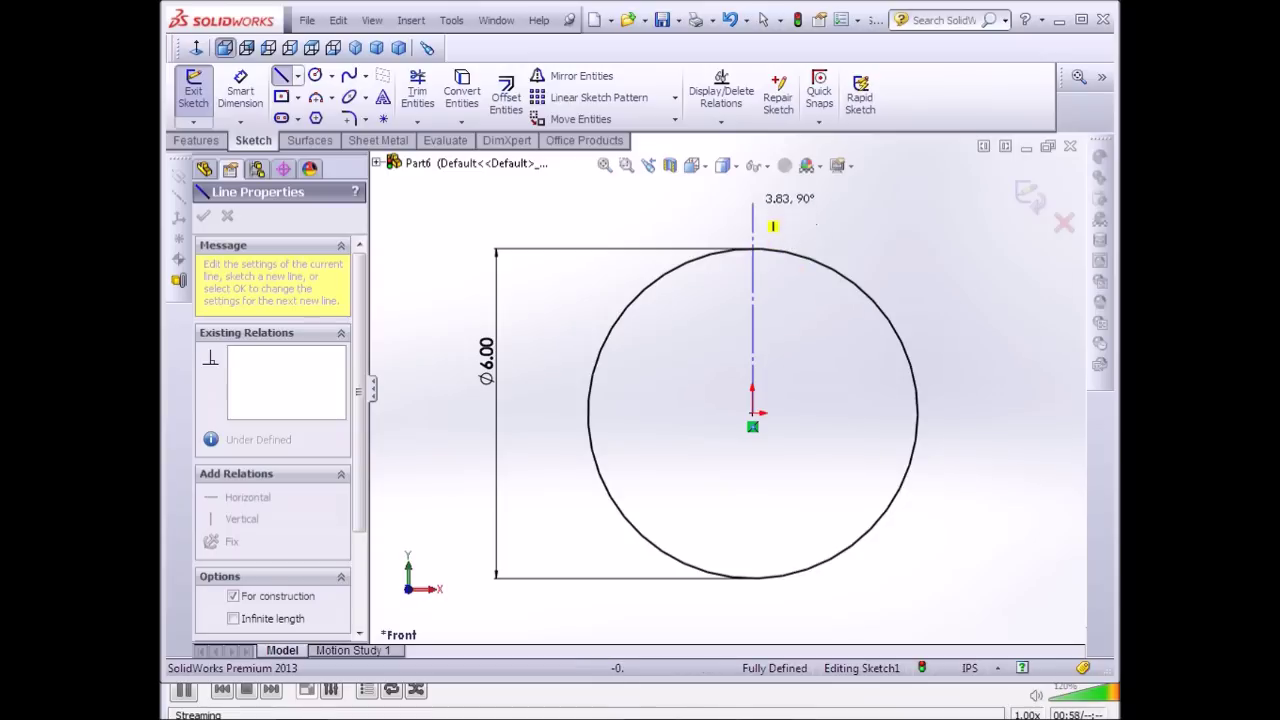
pyautogui.click(752, 187)
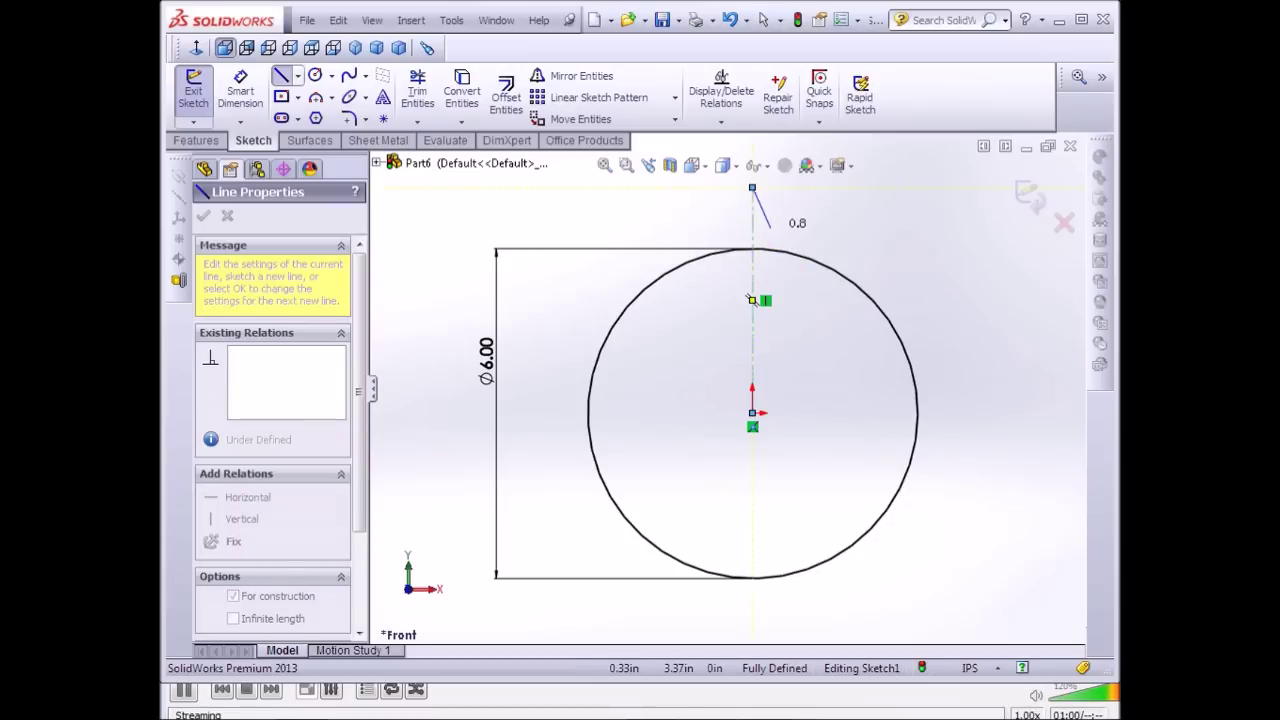
# Draw a short top line to the centreline and a slanted tooth flank down to the circle.
pyautogui.press('a')
pyautogui.press('z')
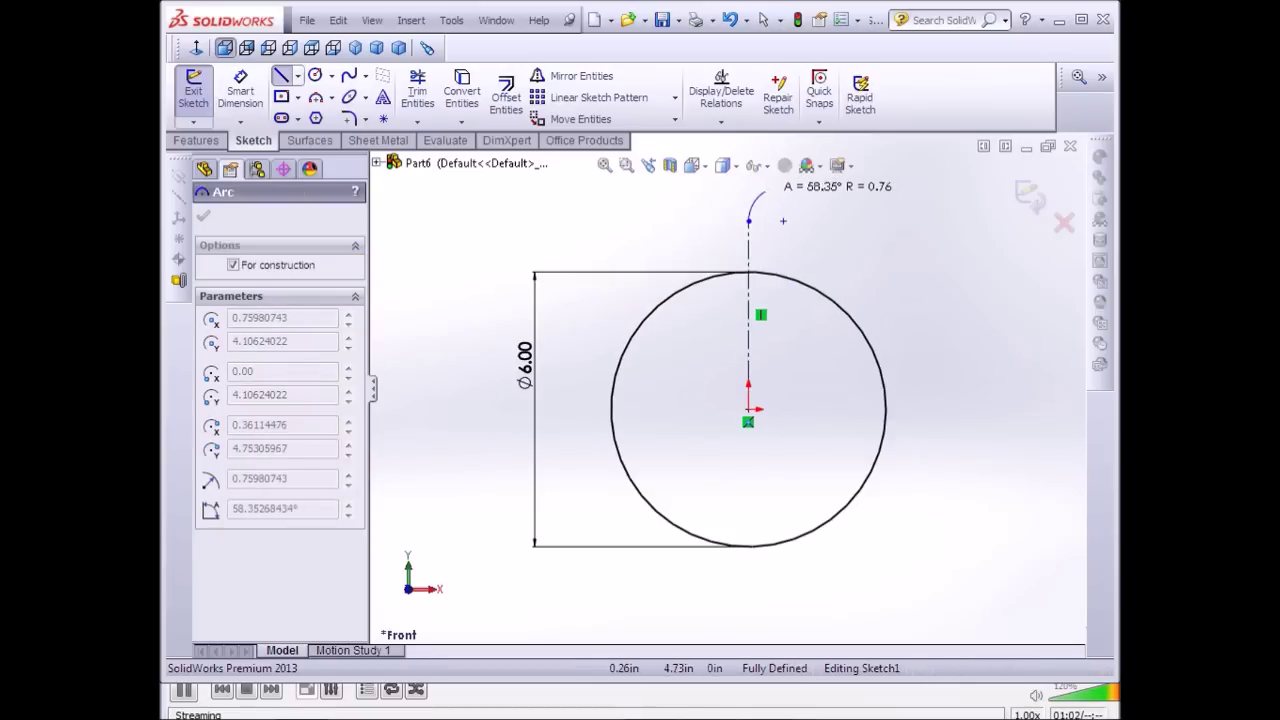
pyautogui.rightClick(748, 200)
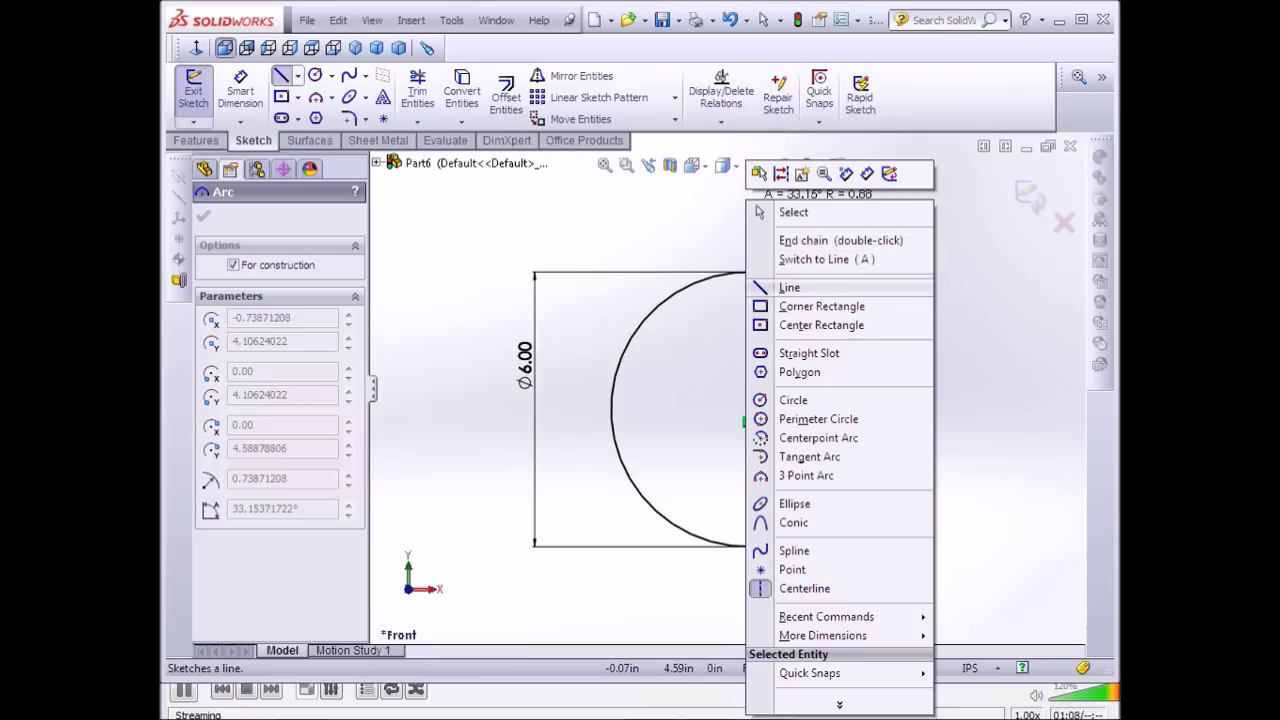
pyautogui.click(788, 287)
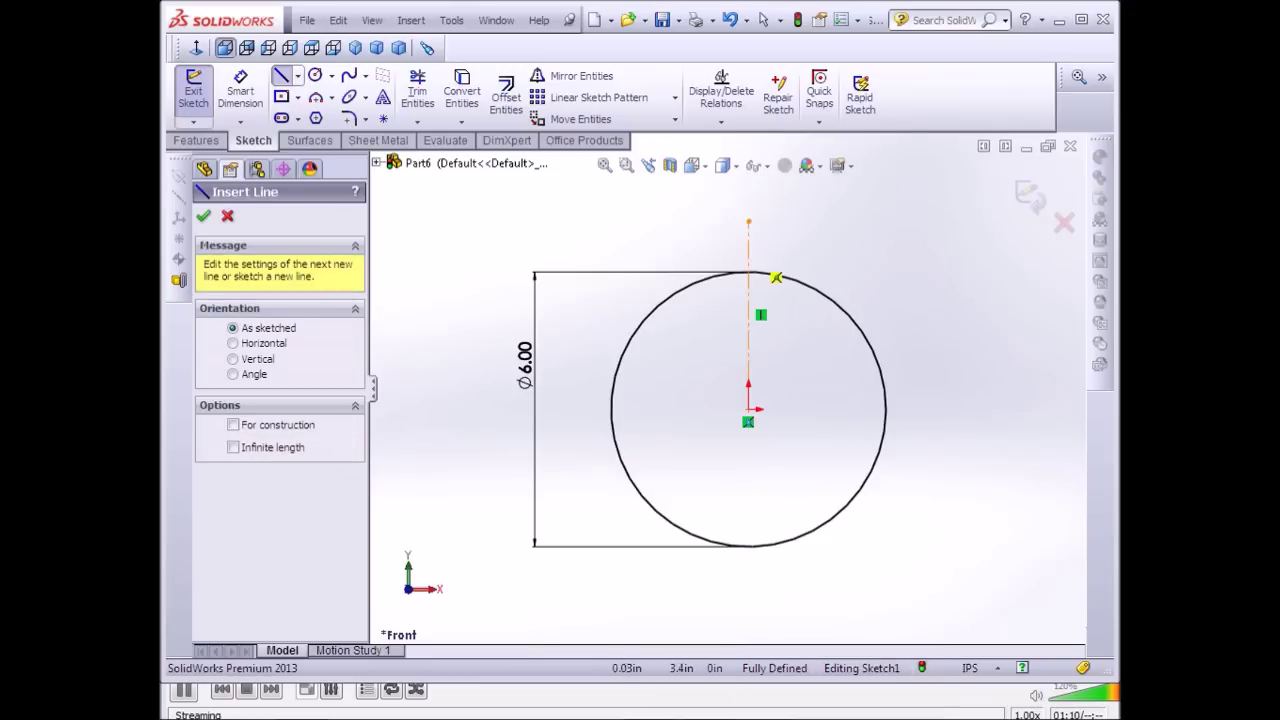
pyautogui.scroll(-1, 748, 220)
pyautogui.scroll(-1, 748, 340)
pyautogui.scroll(-2, 800, 400)
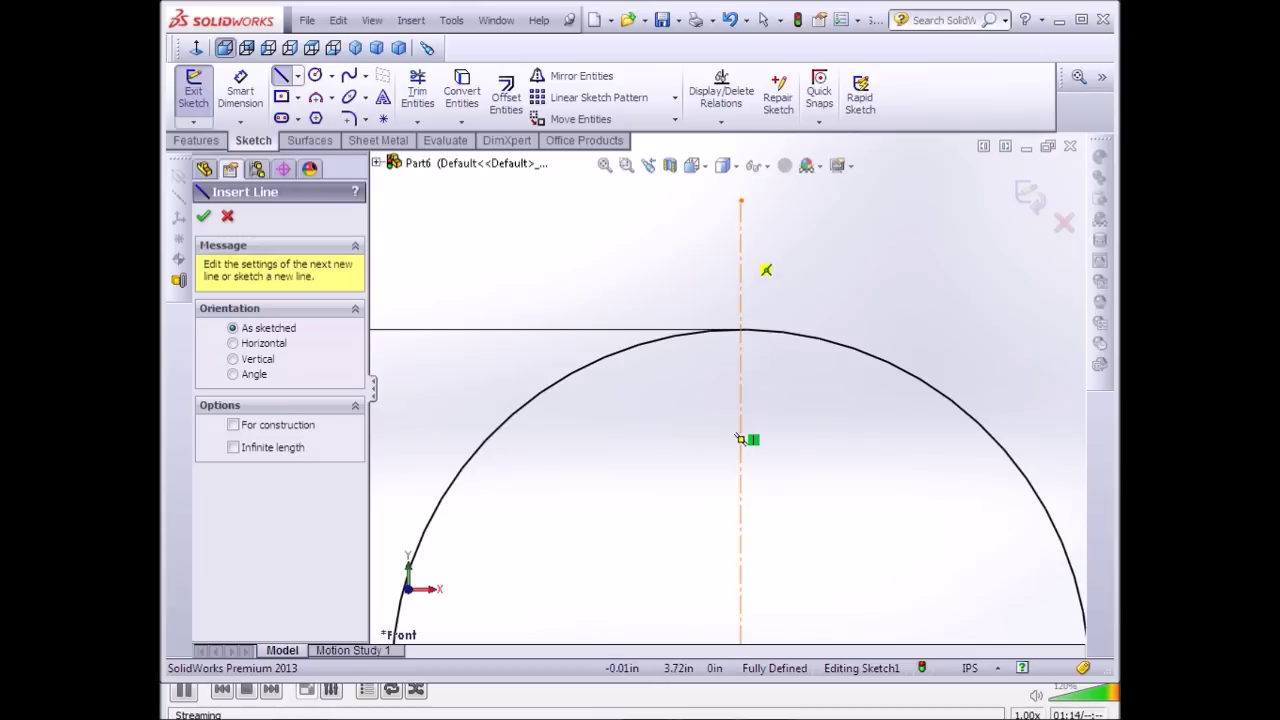
pyautogui.click(766, 270)
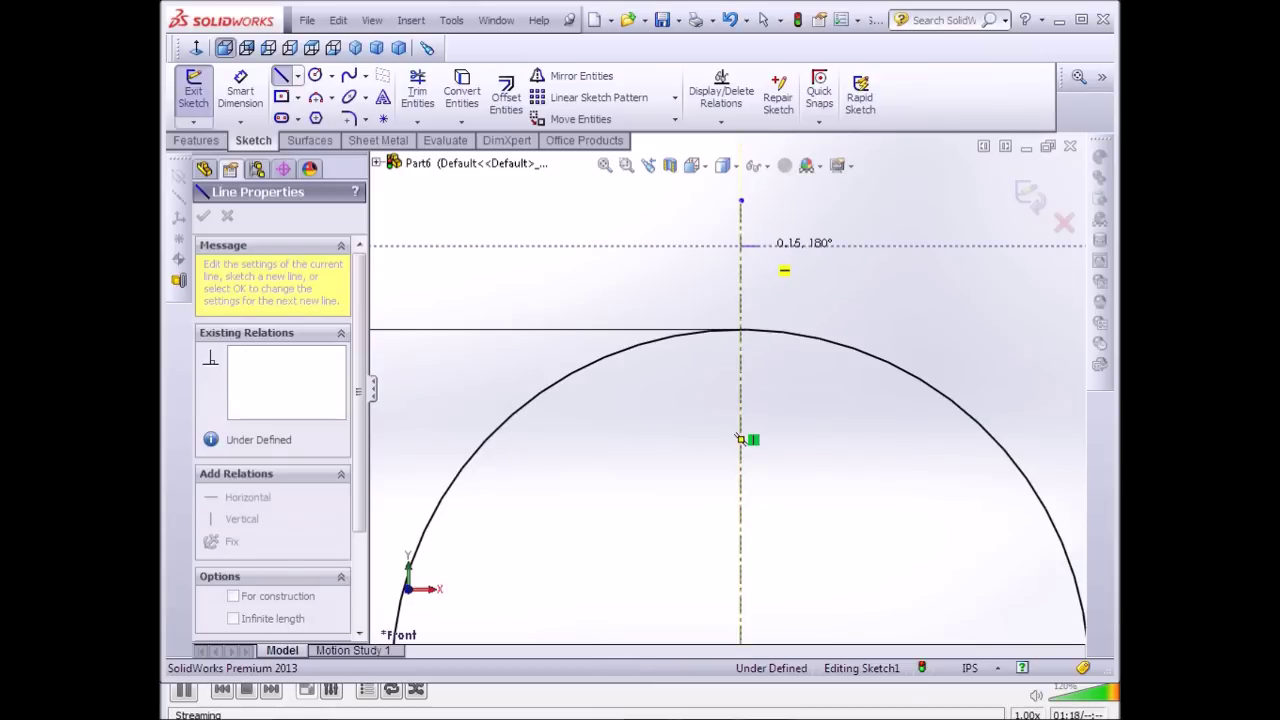
pyautogui.click(750, 245)
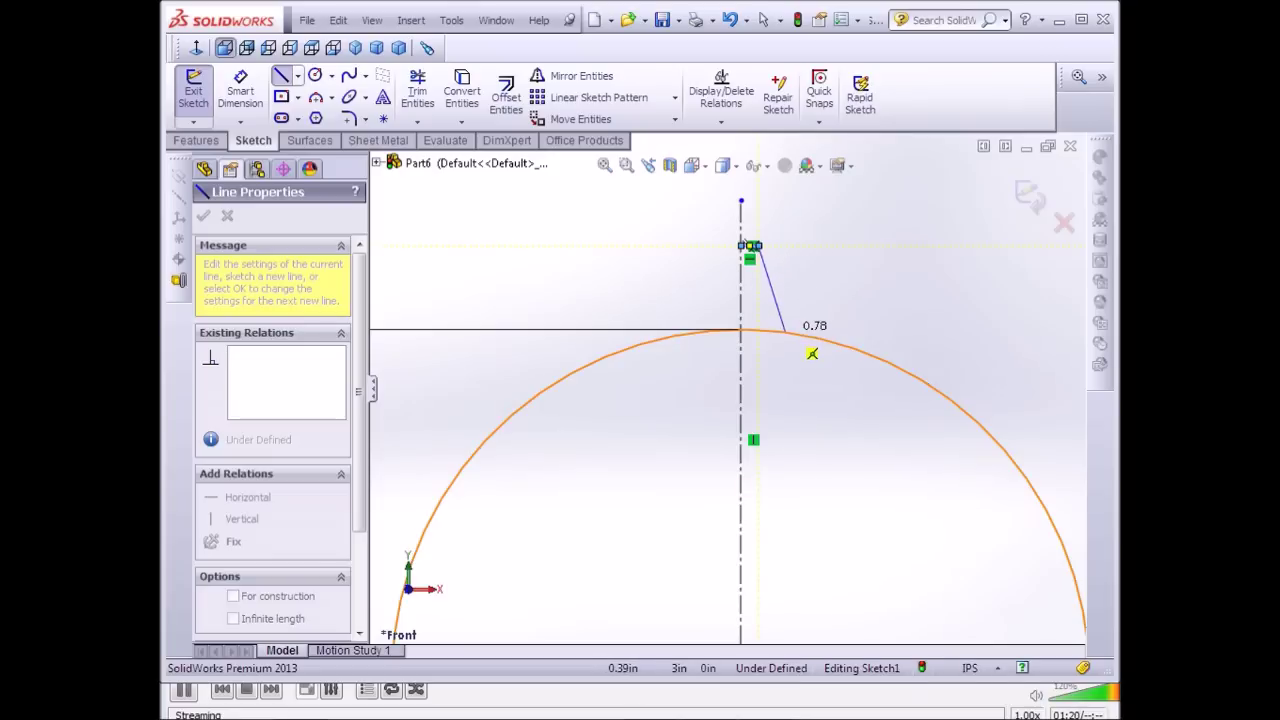
pyautogui.doubleClick(787, 330)
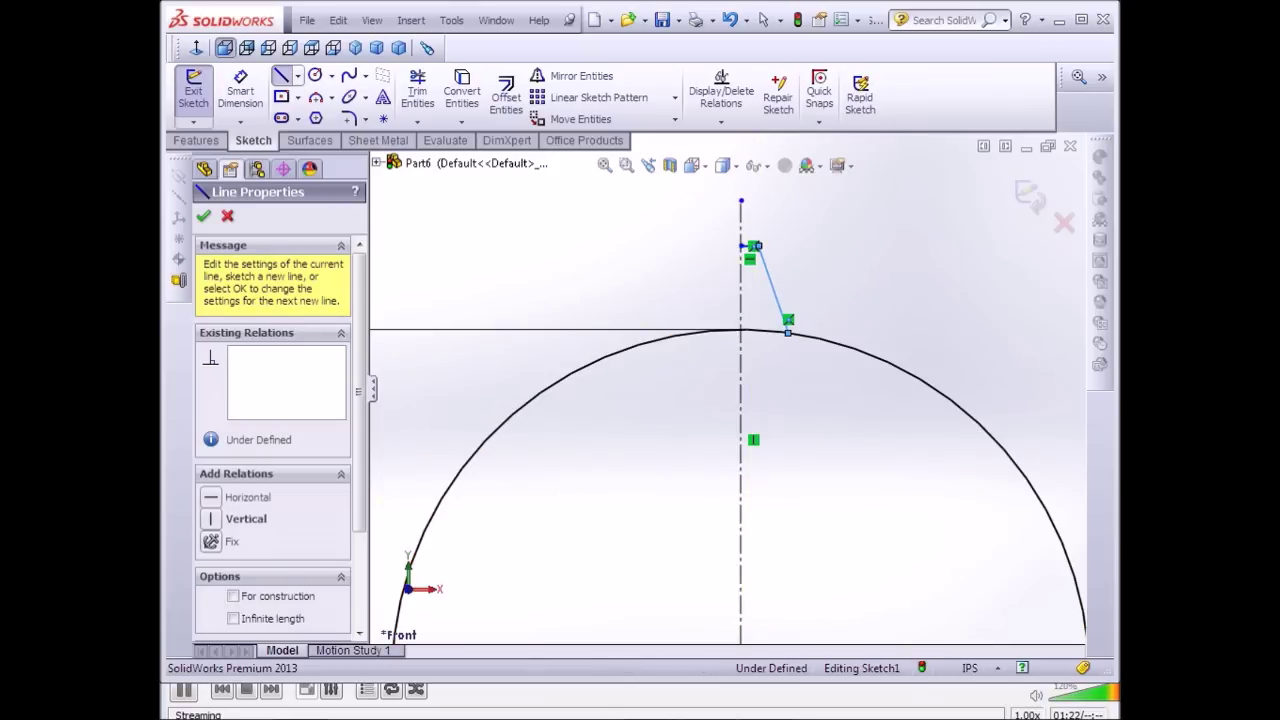
pyautogui.click(788, 330)
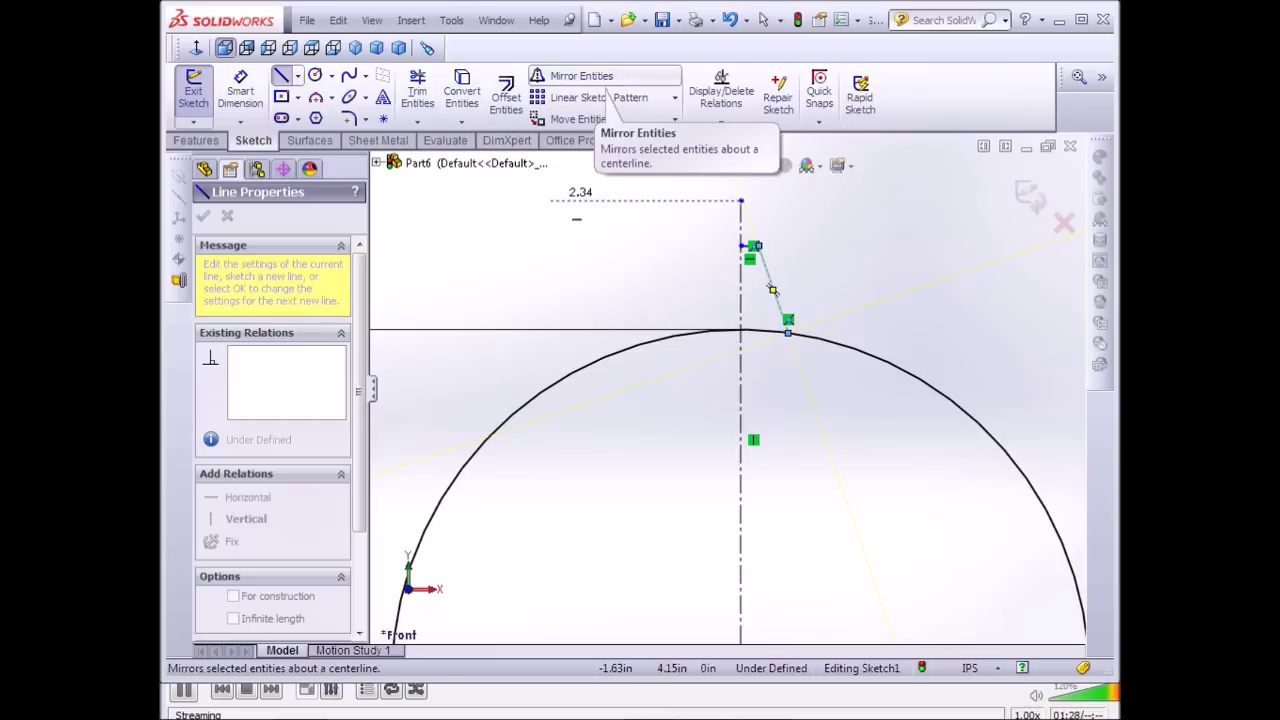
# Mirror the short top line and slanted flank about the vertical centreline.
pyautogui.click(582, 80)
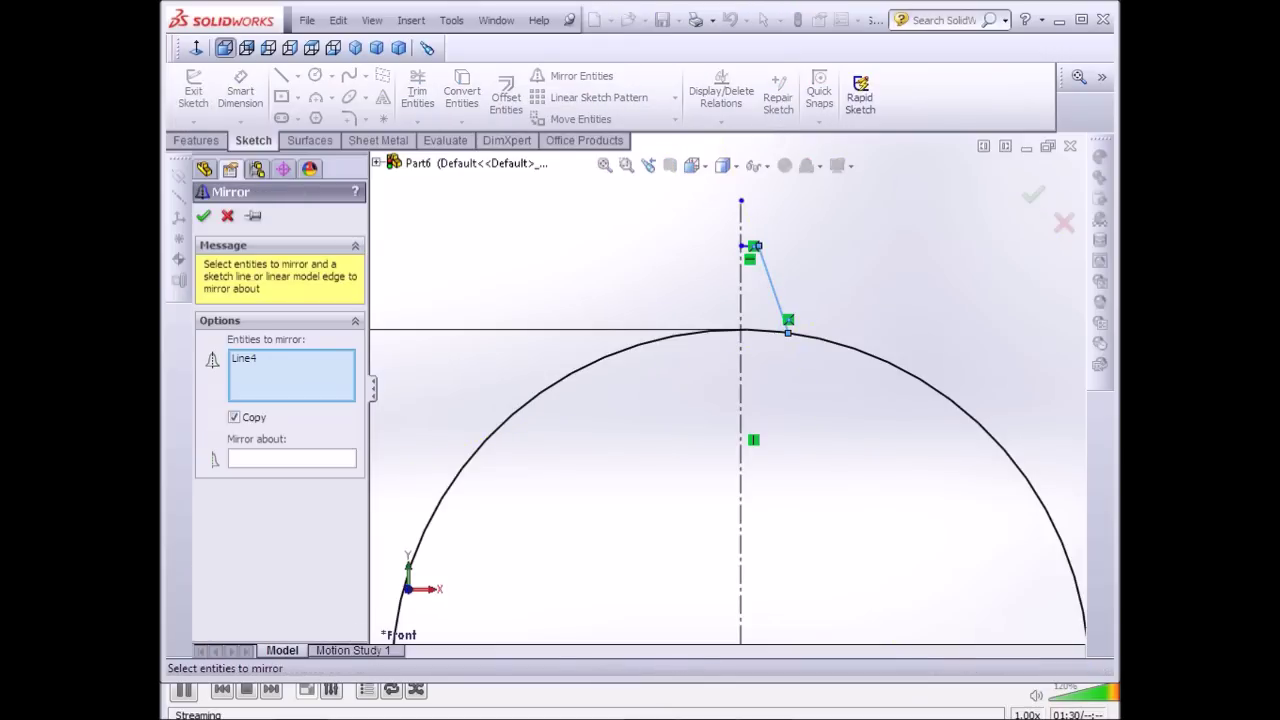
pyautogui.scroll(-2, 748, 252)
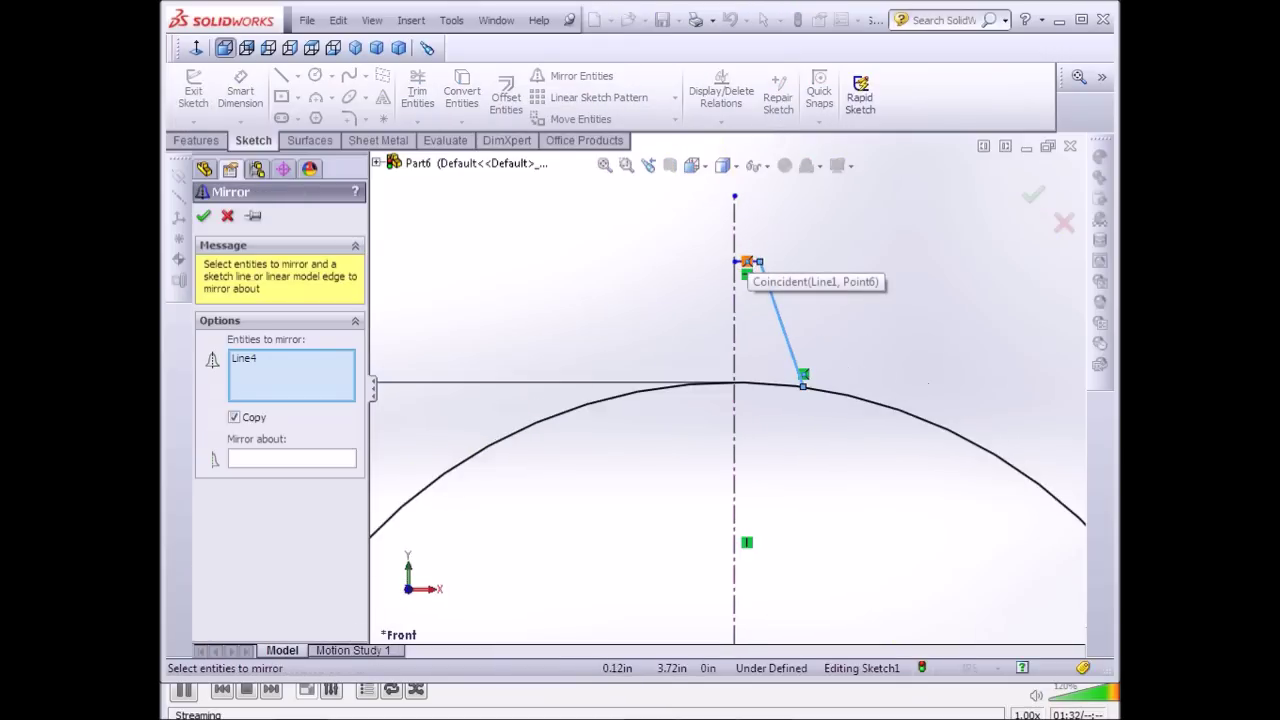
pyautogui.scroll(-3, 746, 262)
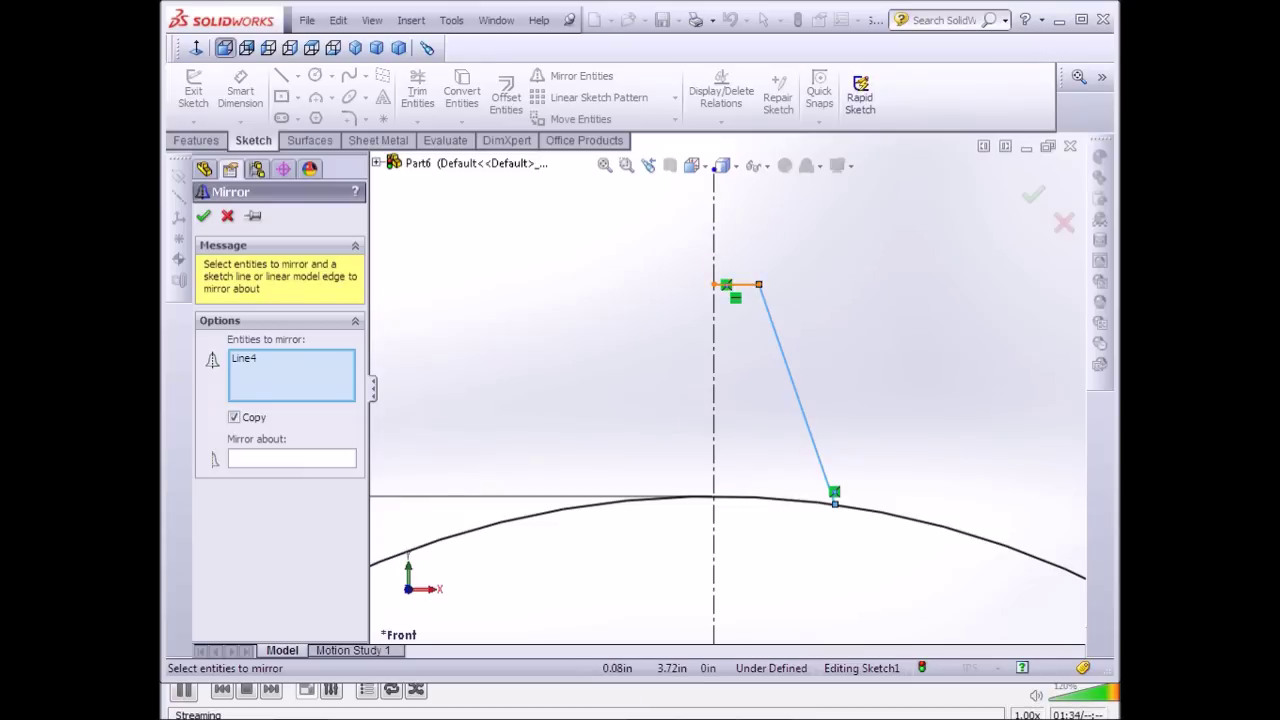
pyautogui.click(745, 285)
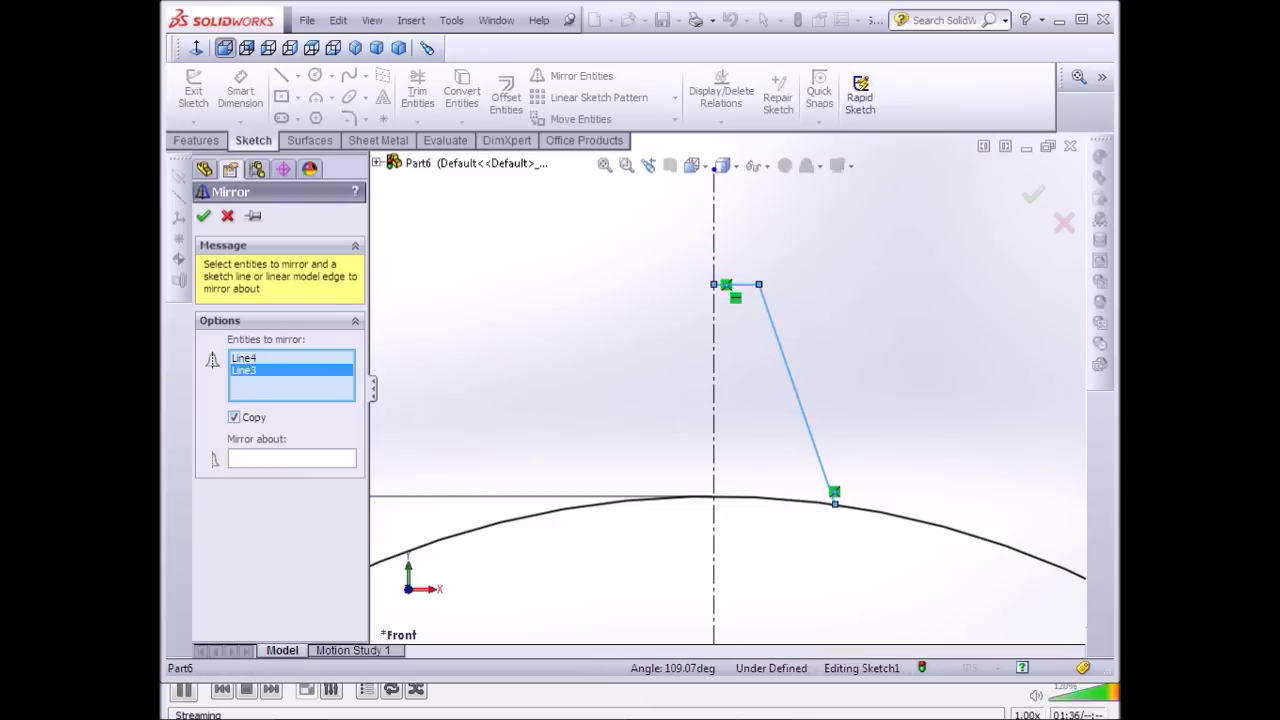
pyautogui.click(291, 458)
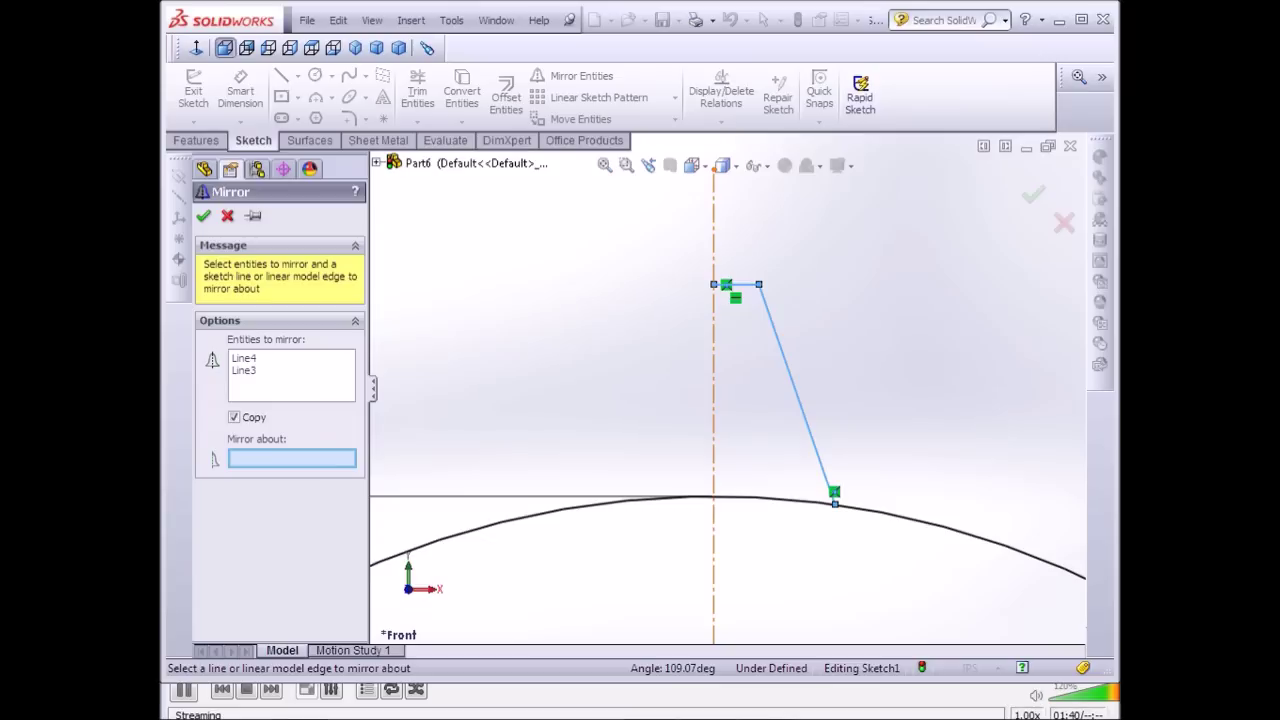
pyautogui.click(713, 390)
pyautogui.scroll(5, 718, 390)
pyautogui.scroll(2, 720, 312)
pyautogui.scroll(2, 720, 312)
pyautogui.scroll(1, 720, 312)
pyautogui.scroll(-1, 720, 312)
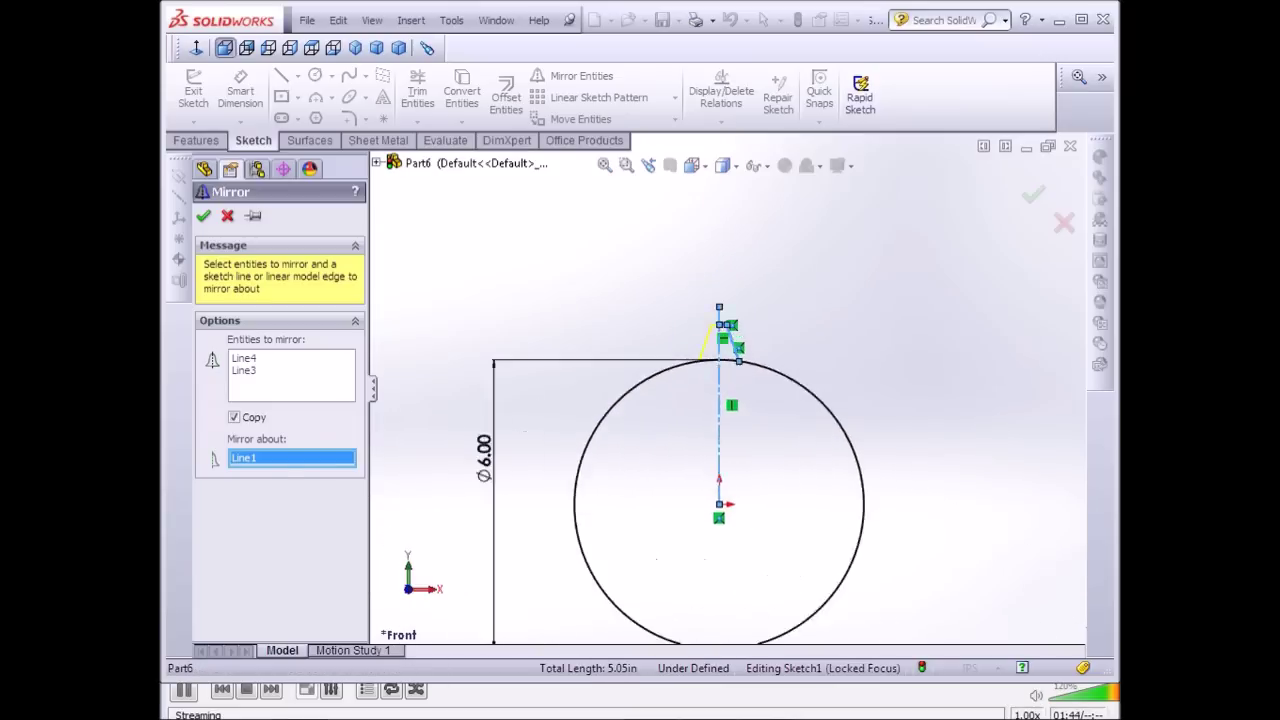
pyautogui.scroll(-3, 720, 358)
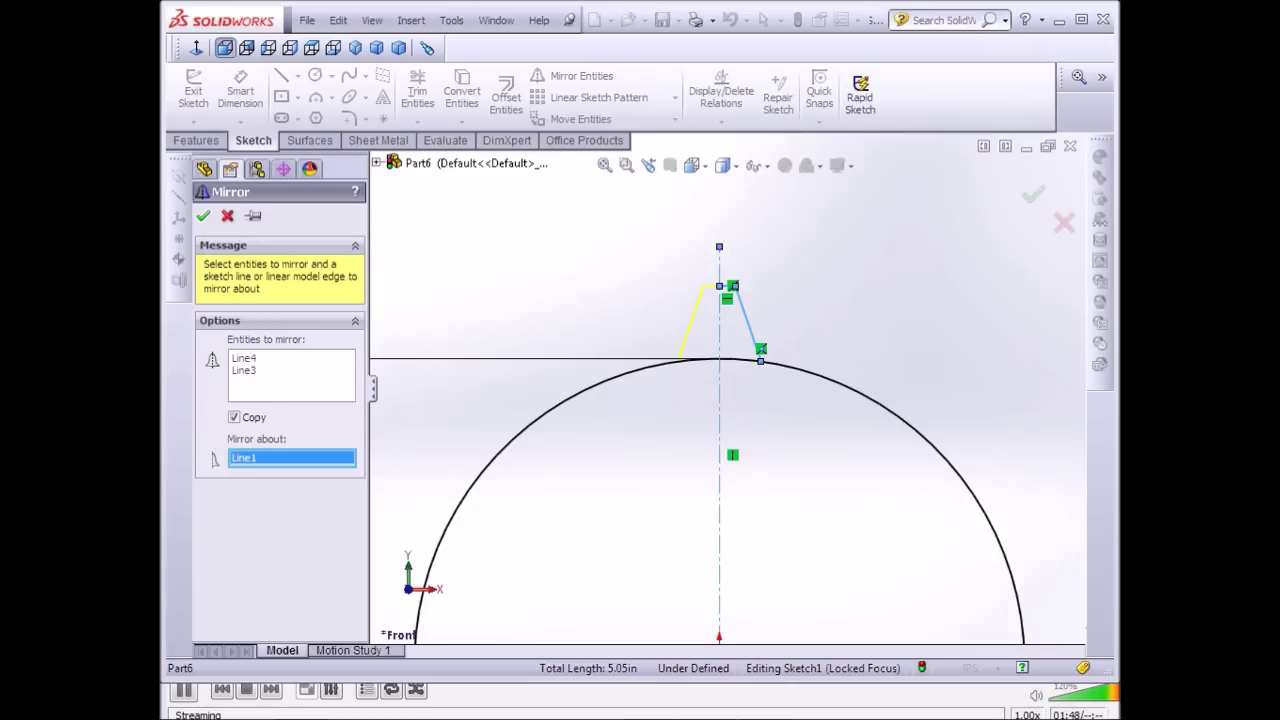
pyautogui.click(203, 216)
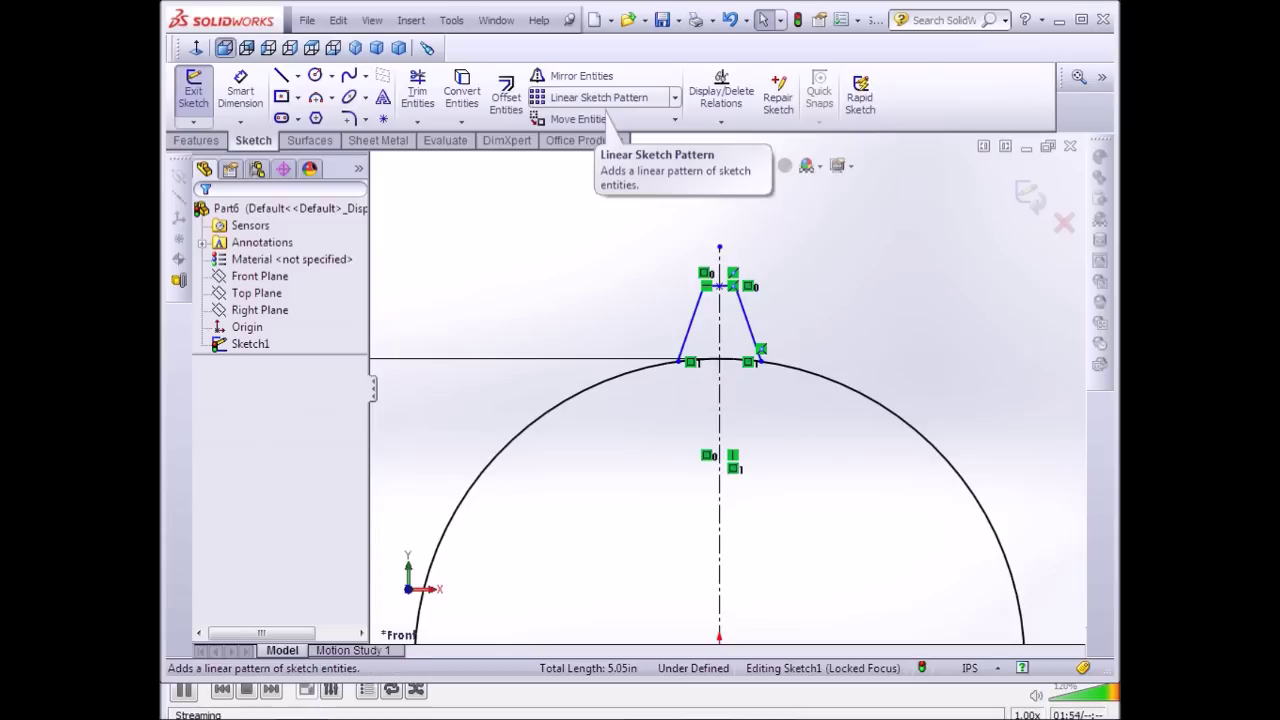
# Start a Circular Sketch Pattern with both slanted tooth lines selected.
pyautogui.click(675, 97)
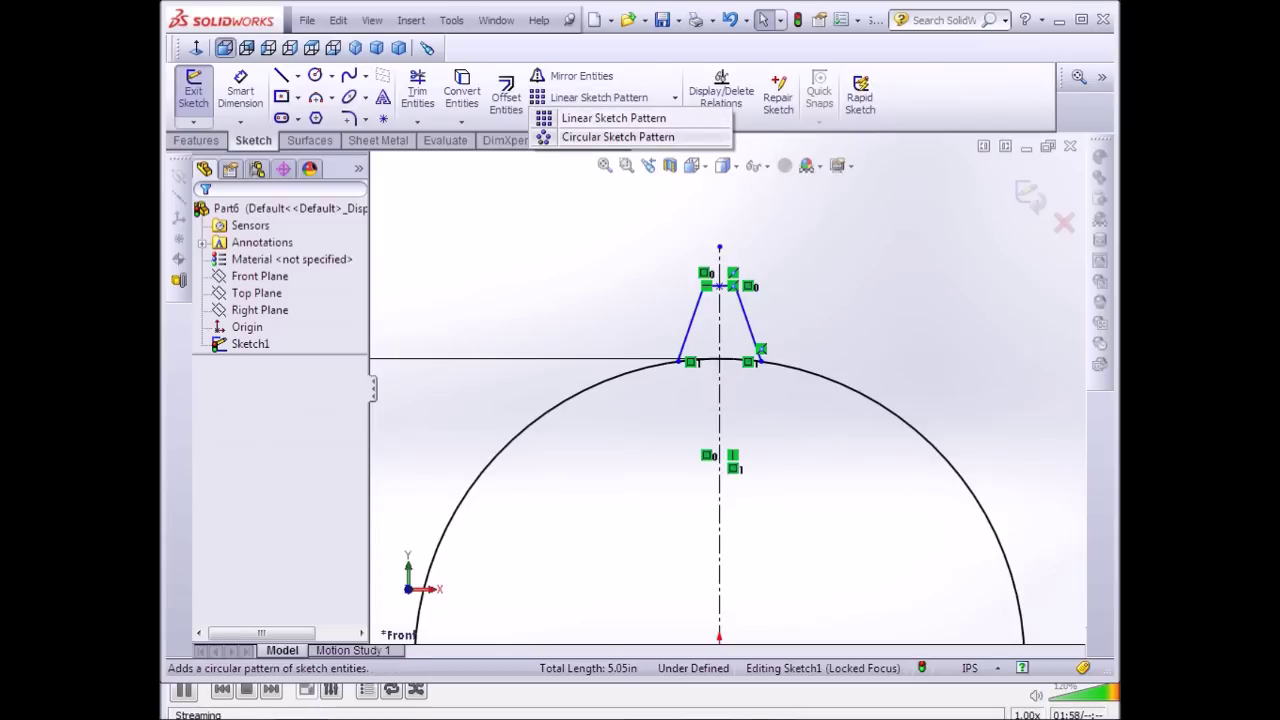
pyautogui.click(610, 137)
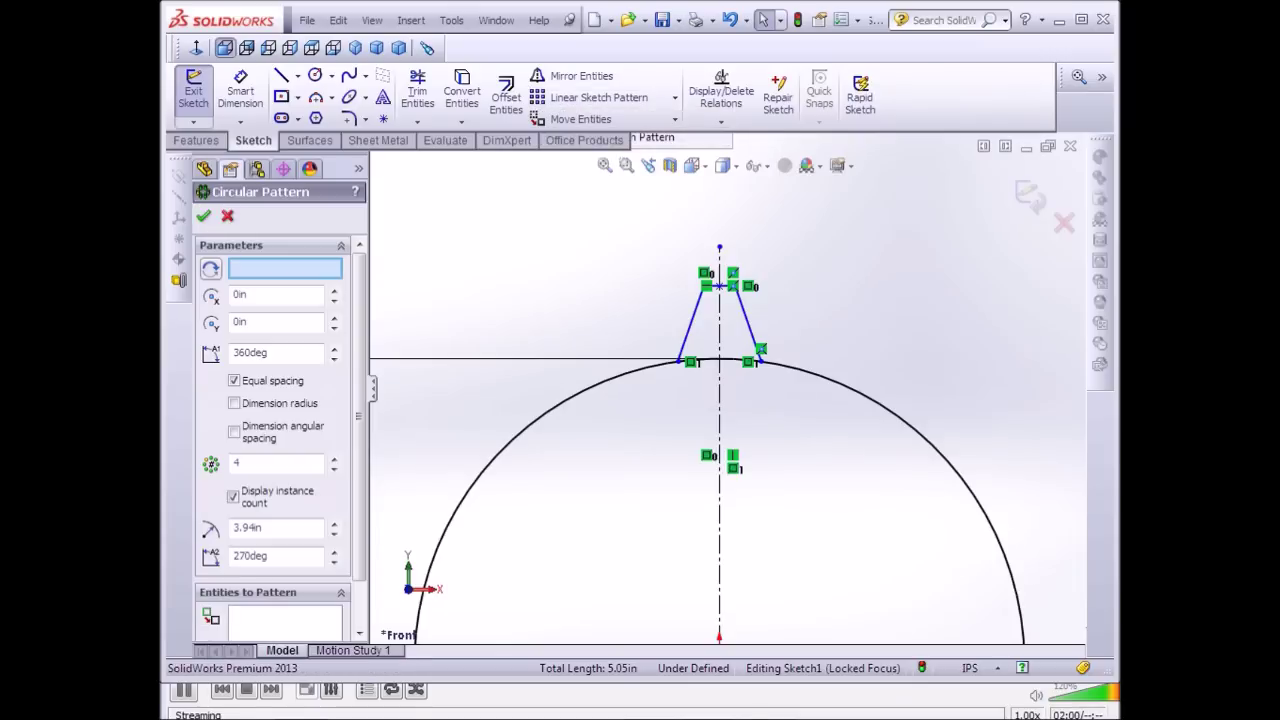
pyautogui.scroll(-2, 760, 365)
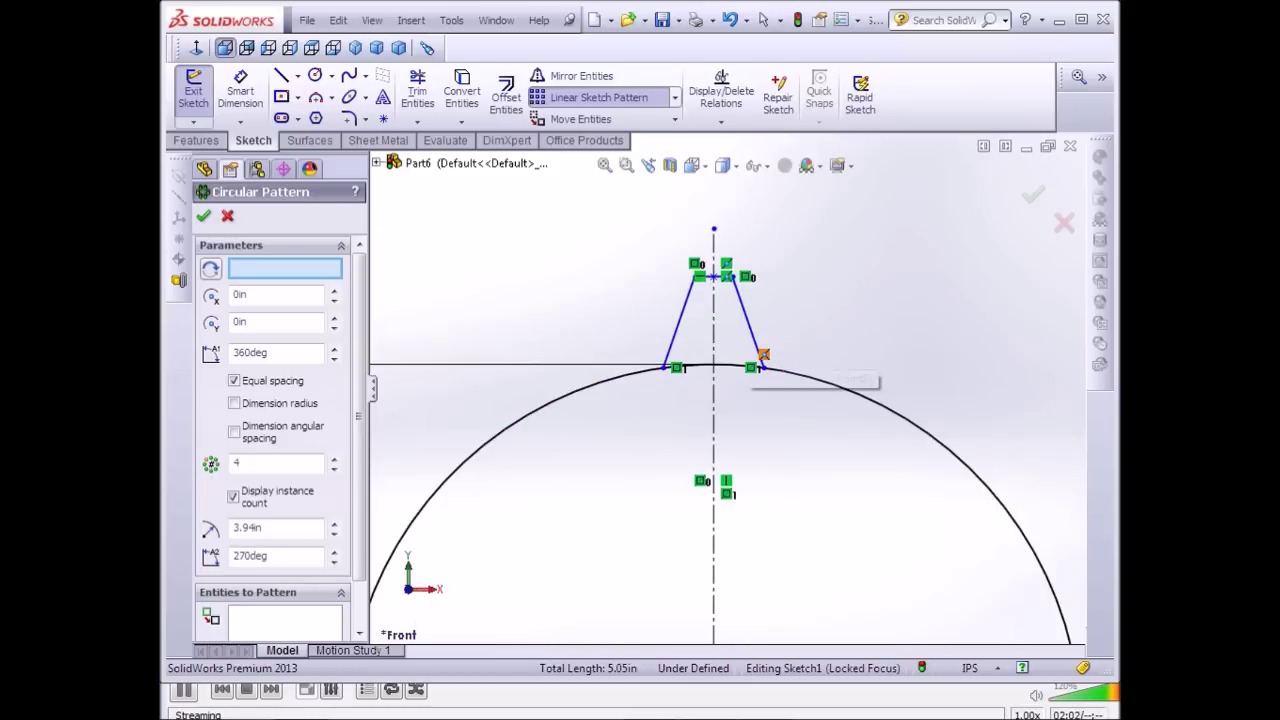
pyautogui.scroll(-2, 785, 395)
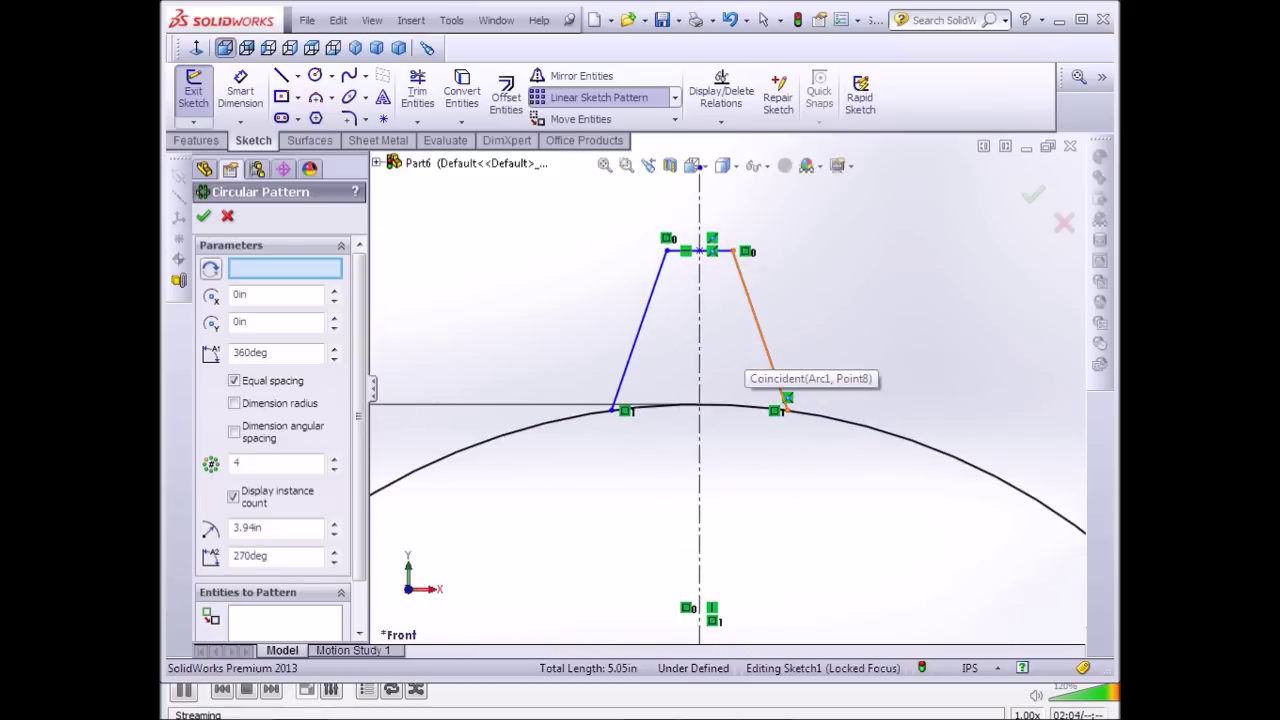
pyautogui.click(786, 396)
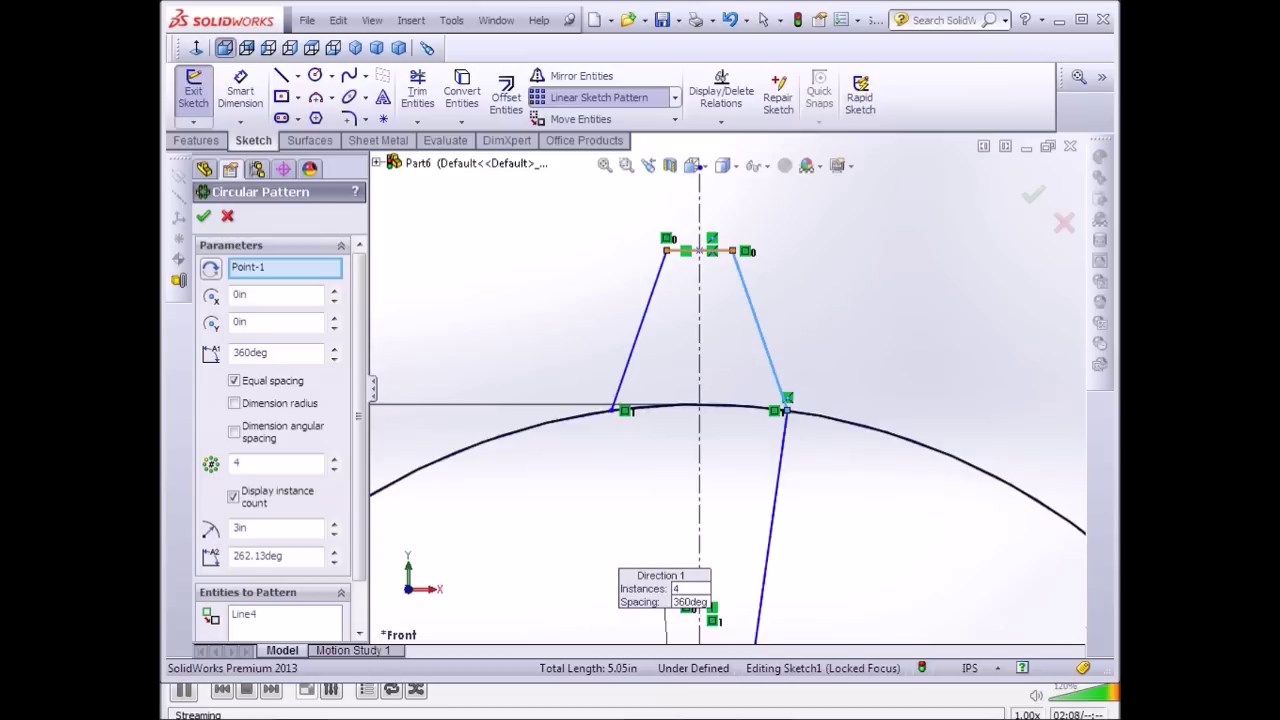
pyautogui.click(640, 330)
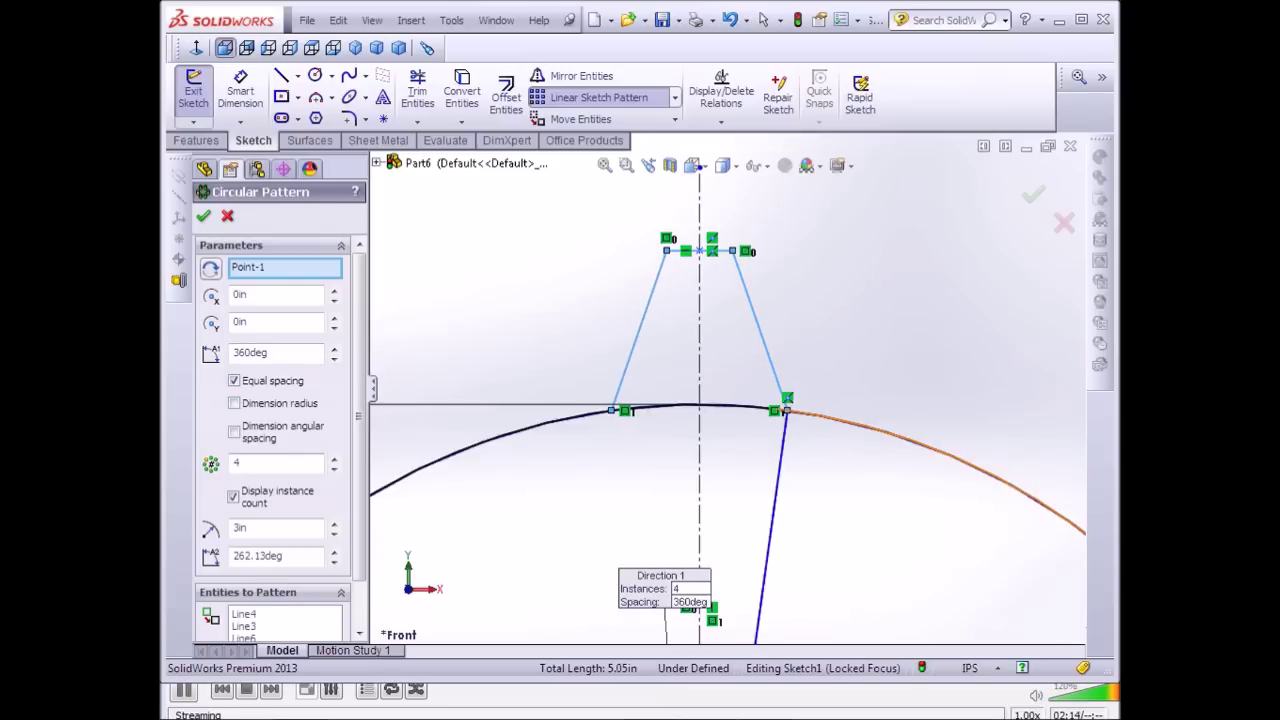
# Preview the pattern around the whole 6-inch circle and raise the instance count to 5.
pyautogui.scroll(-2, 700, 380)
pyautogui.scroll(3, 700, 380)
pyautogui.scroll(3, 728, 388)
pyautogui.scroll(3, 728, 388)
pyautogui.scroll(2, 728, 388)
pyautogui.scroll(-2, 745, 515)
pyautogui.scroll(-1, 745, 515)
pyautogui.scroll(-2, 745, 515)
pyautogui.scroll(2, 730, 430)
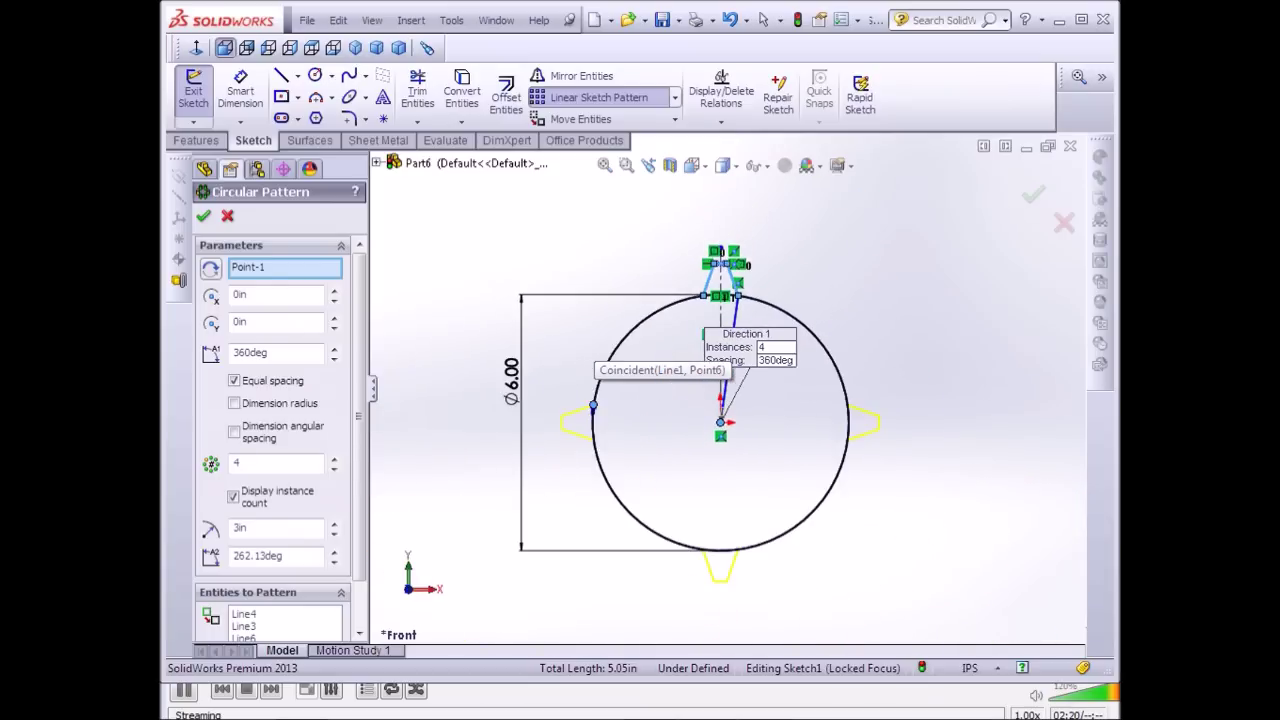
pyautogui.scroll(-2, 745, 560)
pyautogui.scroll(1, 728, 392)
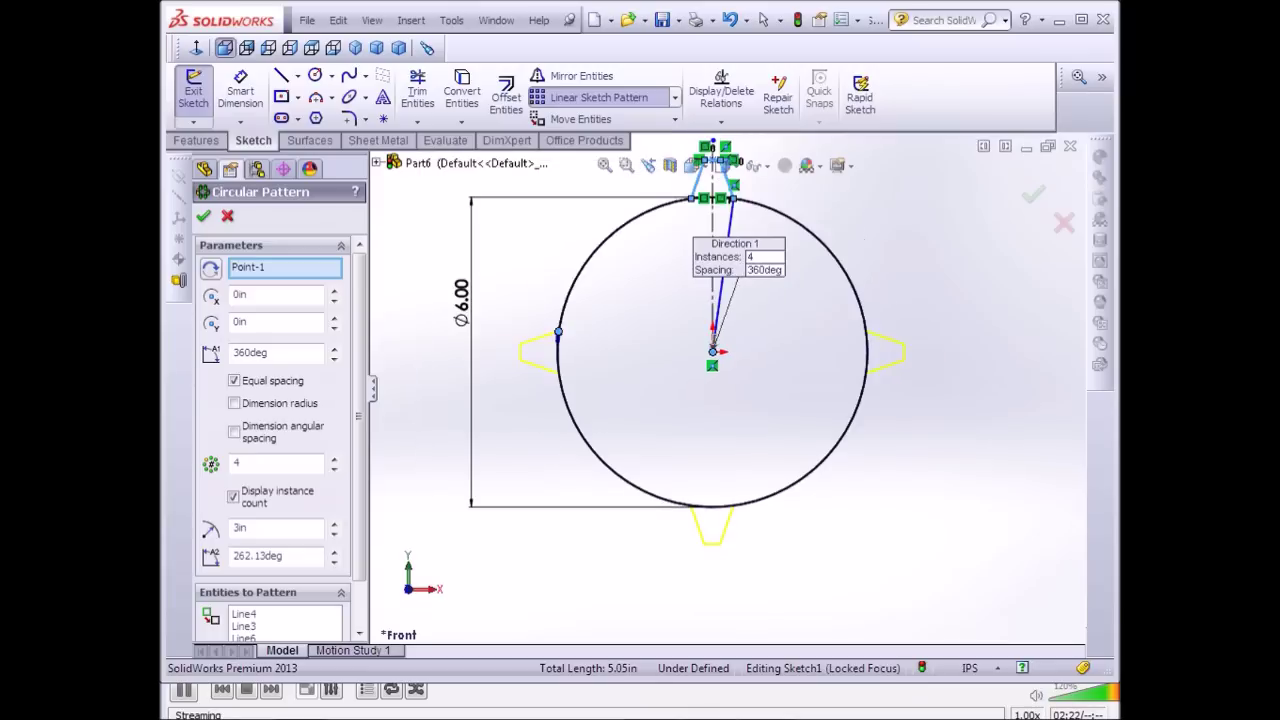
pyautogui.scroll(1, 730, 382)
pyautogui.scroll(-1, 766, 283)
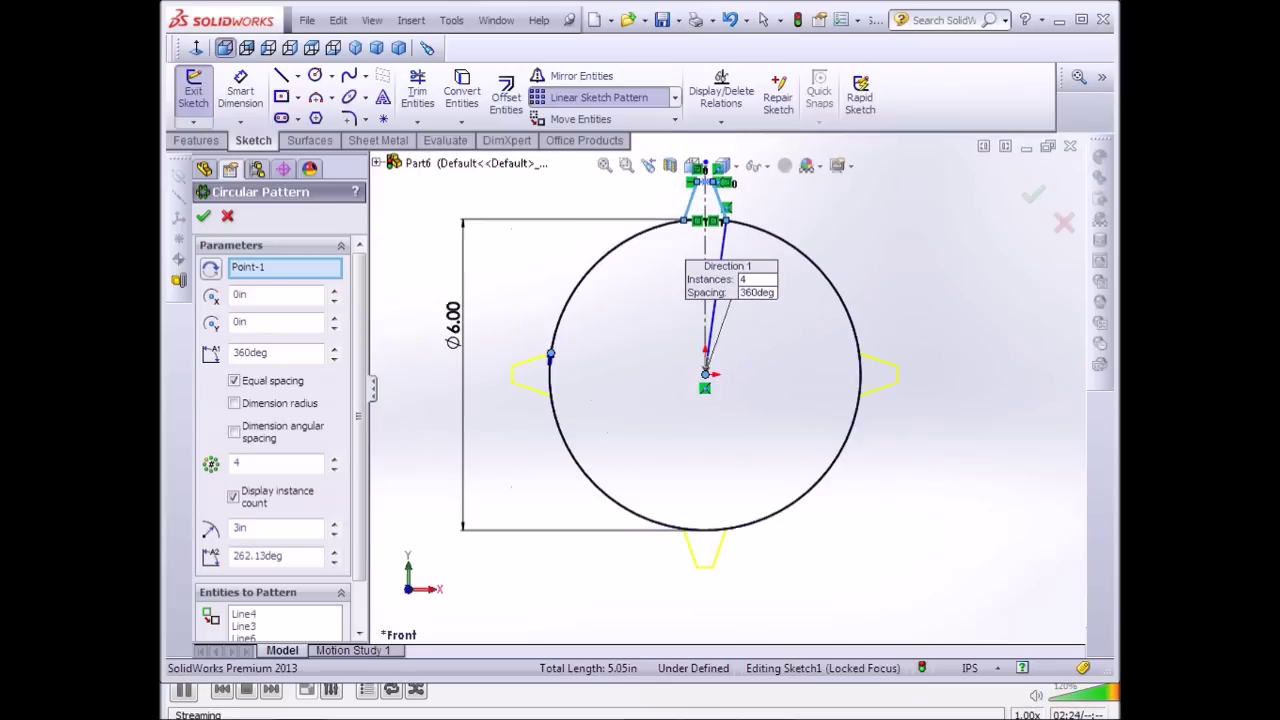
pyautogui.keyDown('ctrl'); pyautogui.moveTo(705, 373); pyautogui.dragTo(694, 432, button='middle'); pyautogui.keyUp('ctrl')
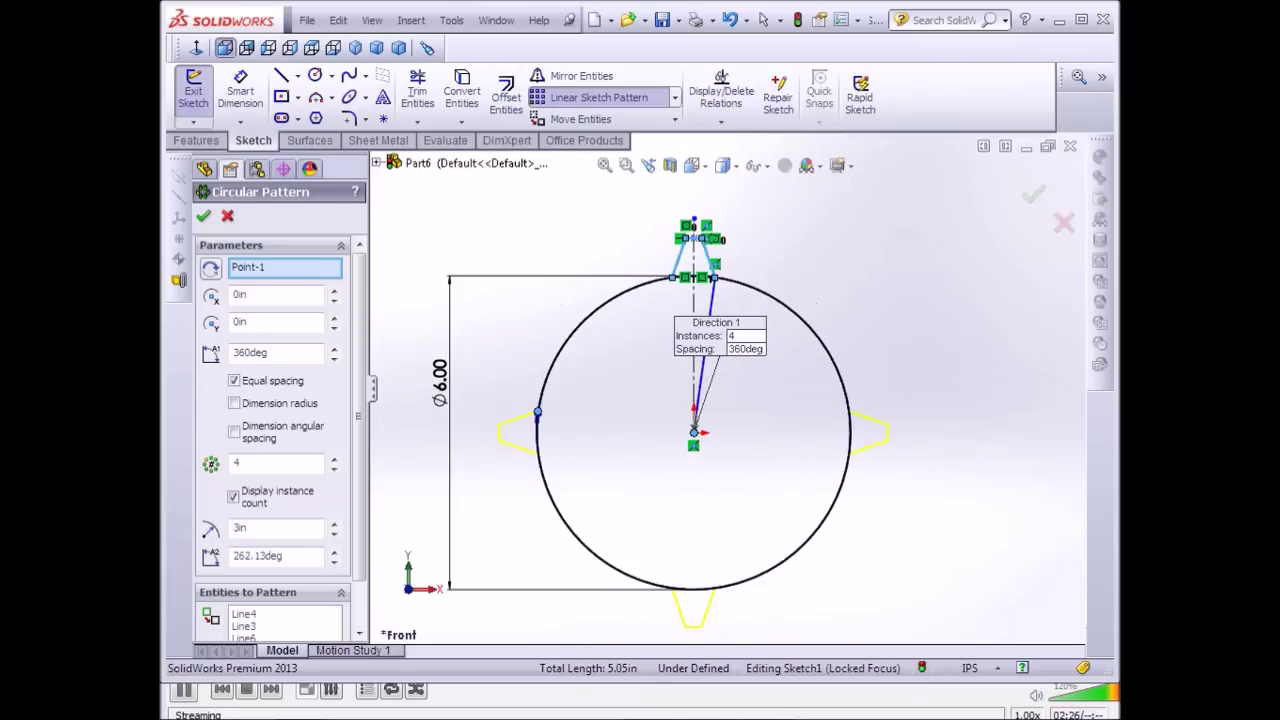
pyautogui.click(334, 458)
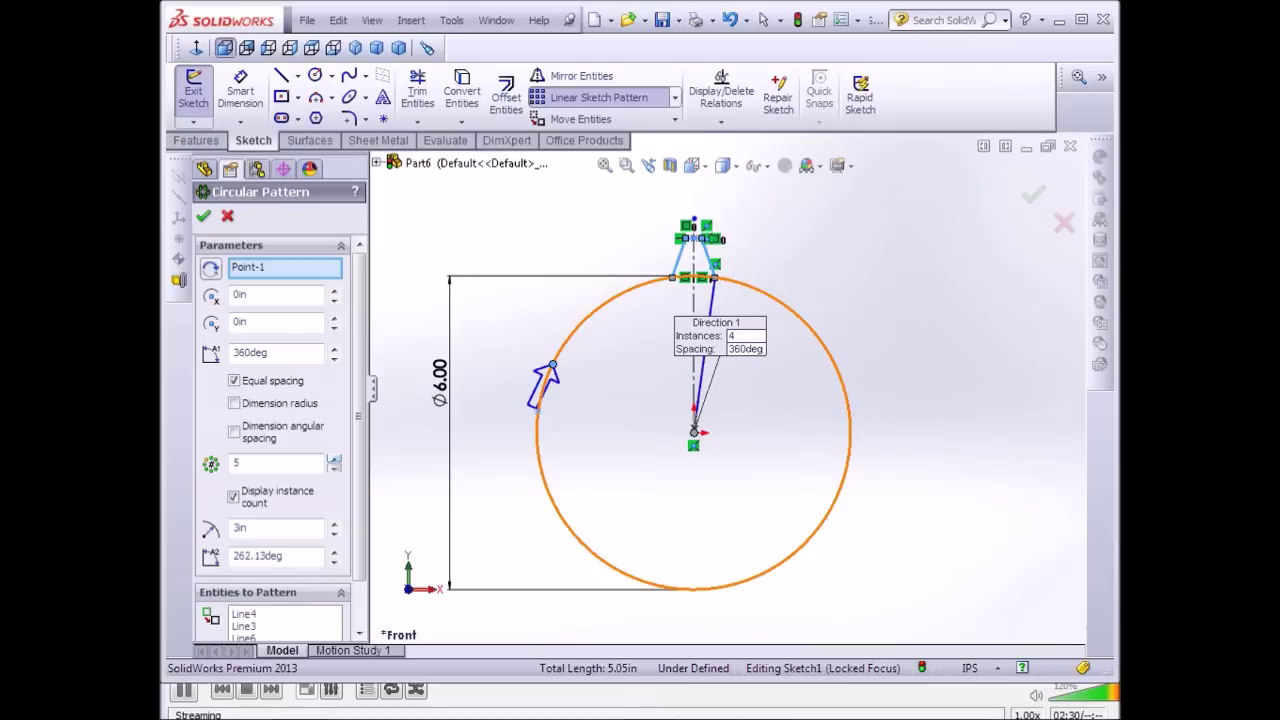
# Raise the circular pattern instances to 16 and apply it.
pyautogui.click(334, 458)
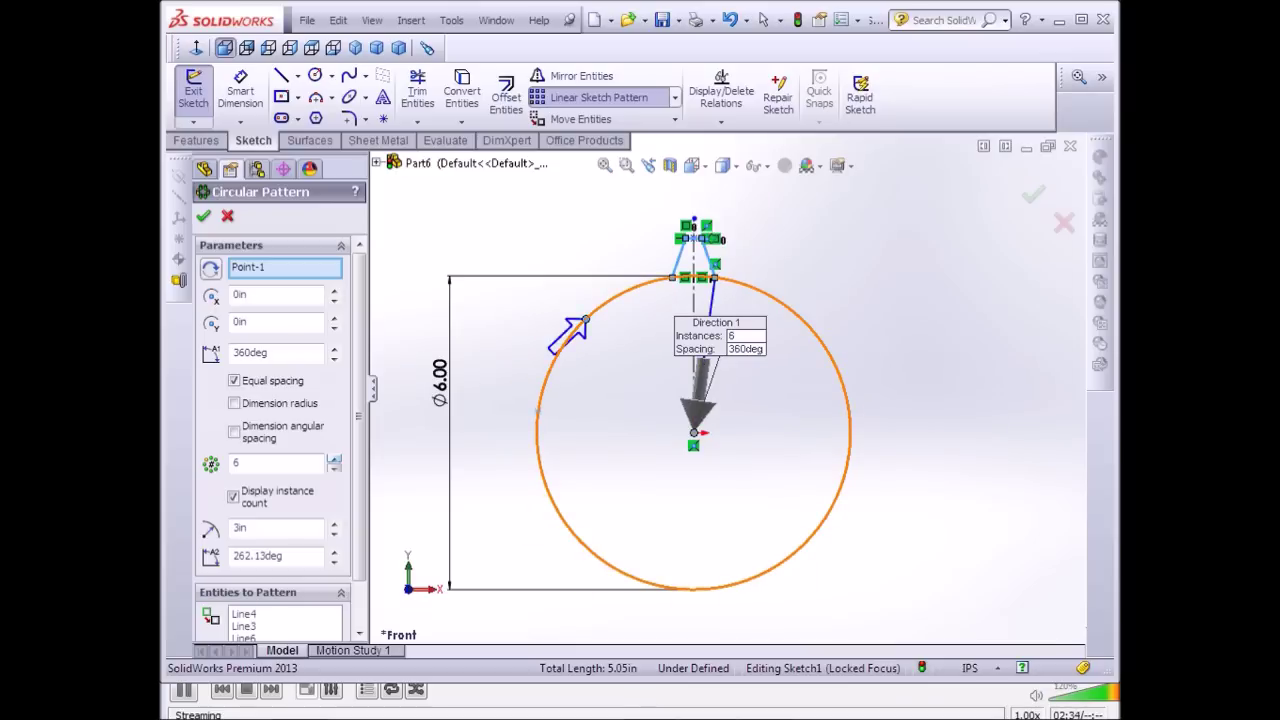
pyautogui.scroll(1, 745, 336)
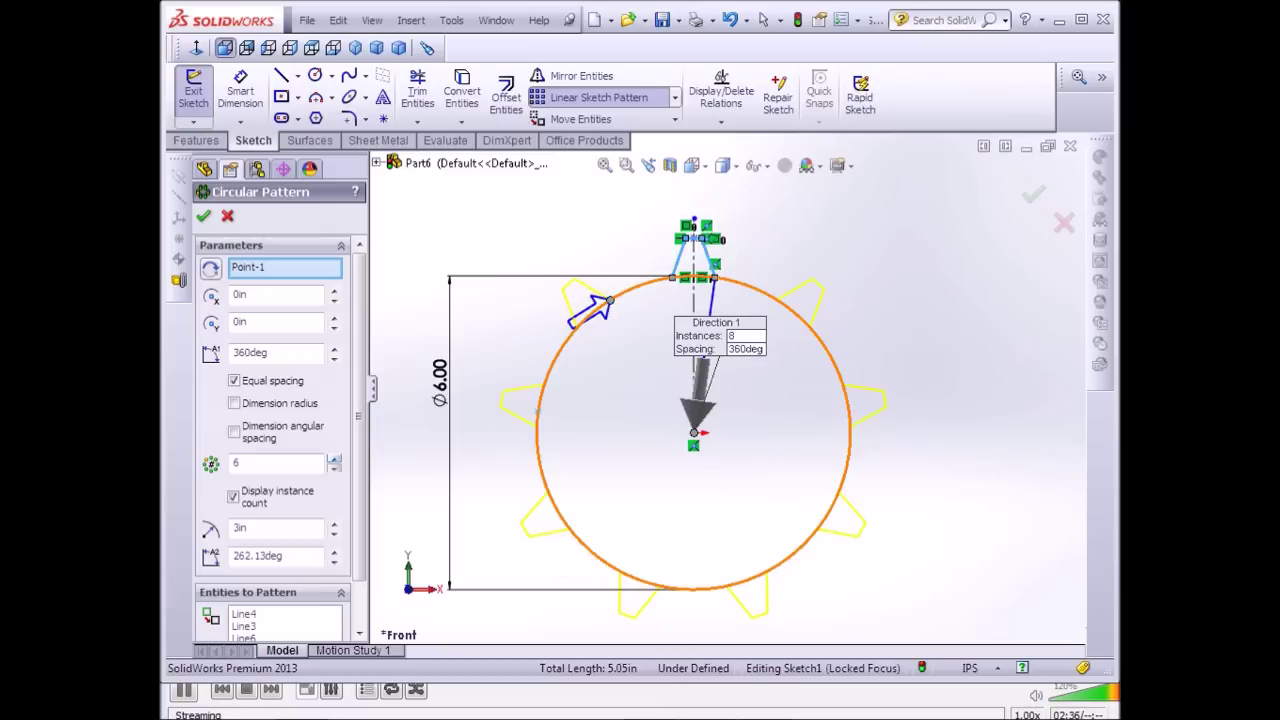
pyautogui.click(334, 458)
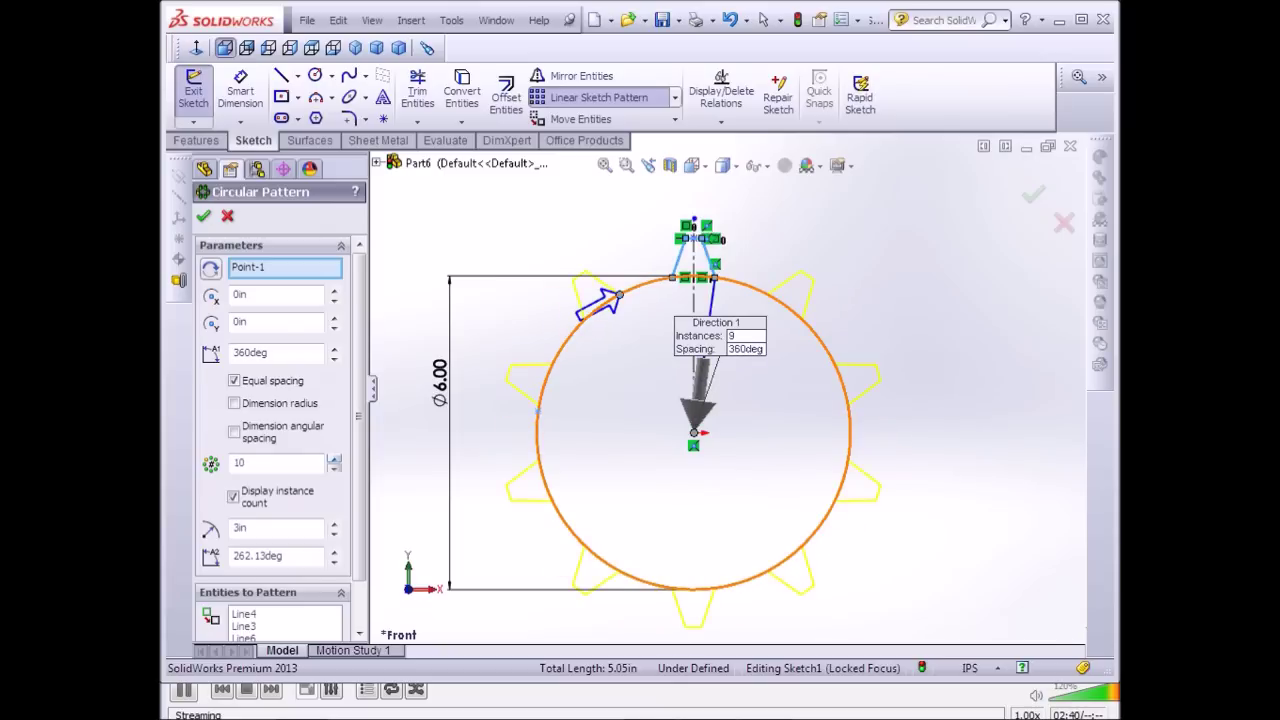
pyautogui.scroll(1, 745, 336)
pyautogui.scroll(1, 745, 336)
pyautogui.scroll(1, 745, 336)
pyautogui.scroll(1, 745, 336)
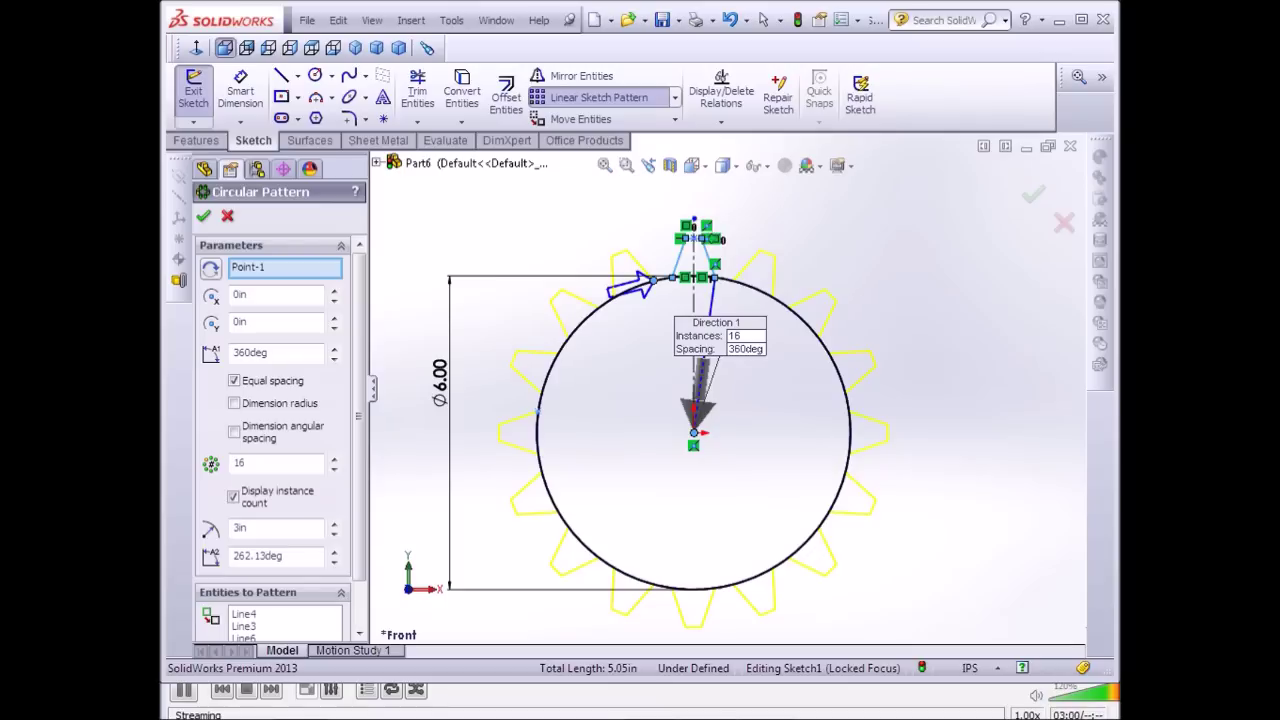
pyautogui.click(203, 216)
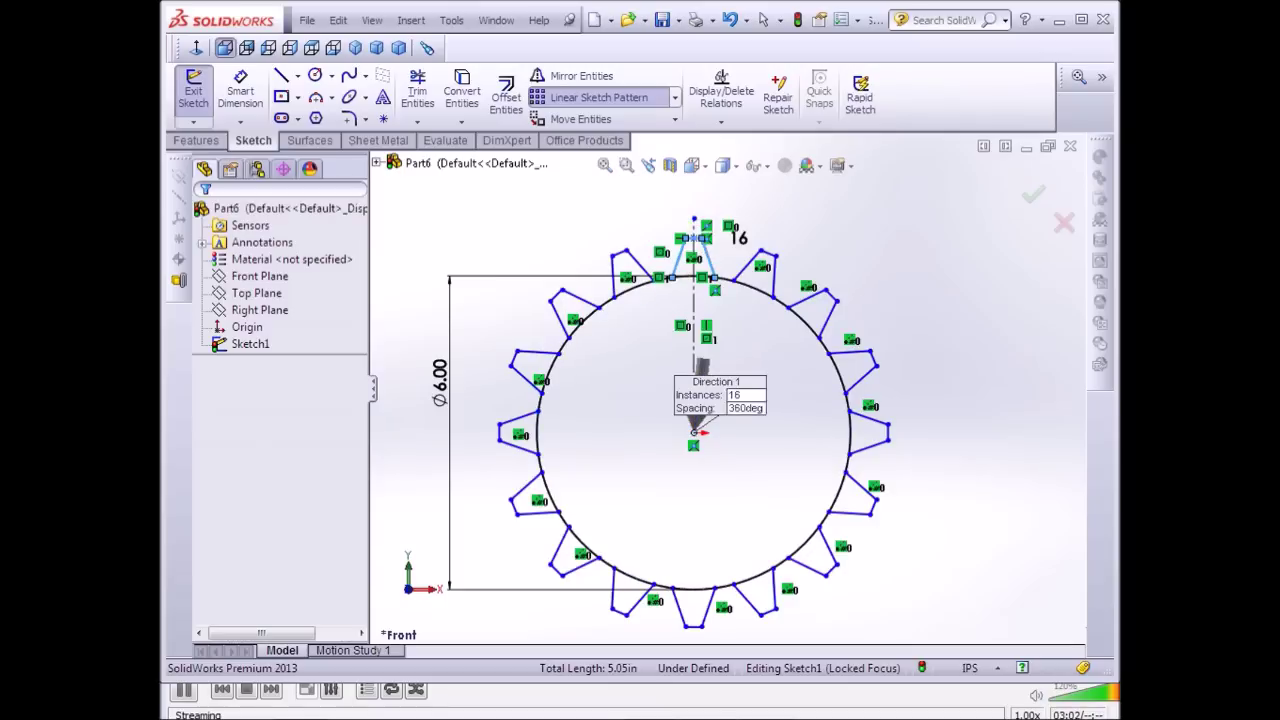
# Trim the root-circle arcs between teeth around the left, bottom and right of the gear.
pyautogui.click(417, 96)
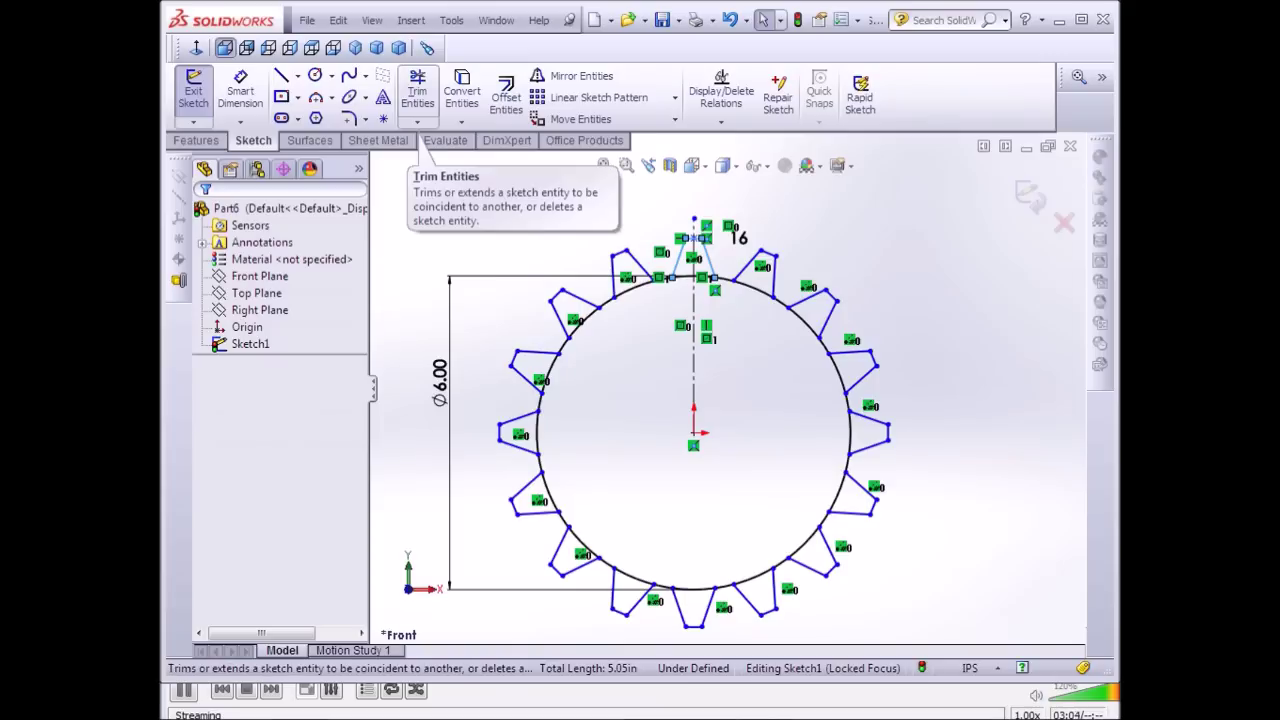
pyautogui.click(417, 96)
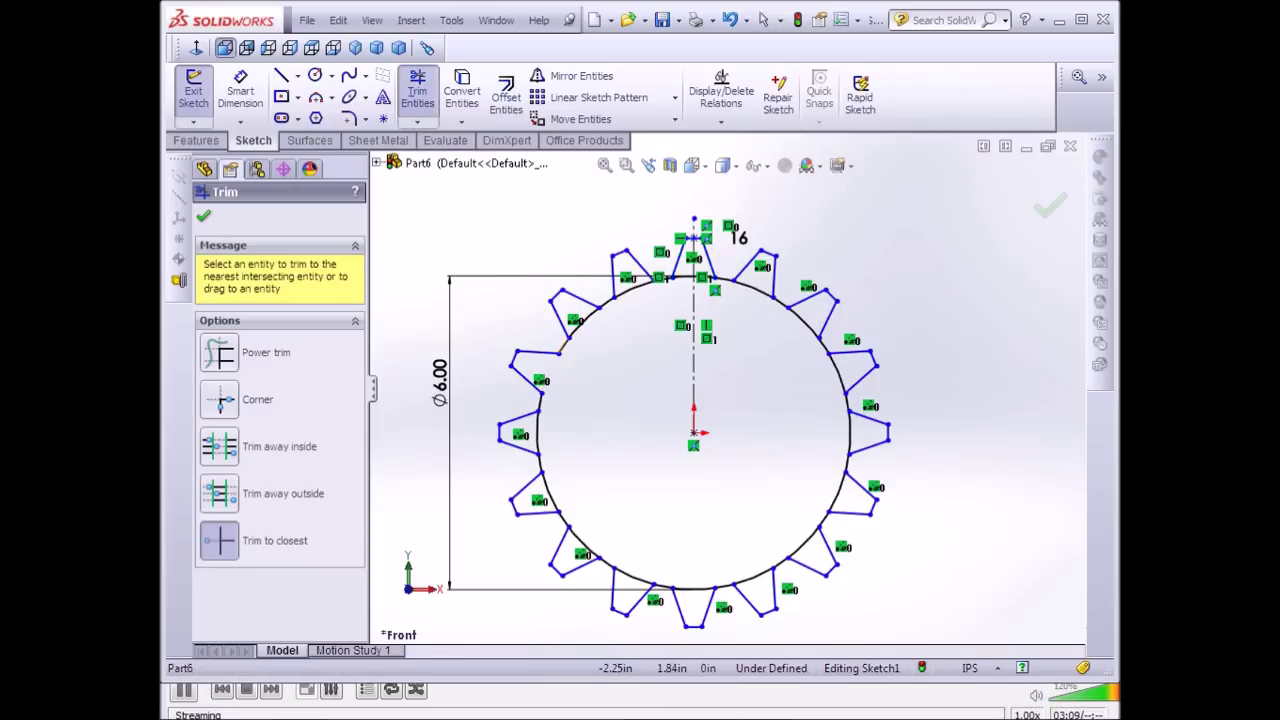
pyautogui.click(580, 323)
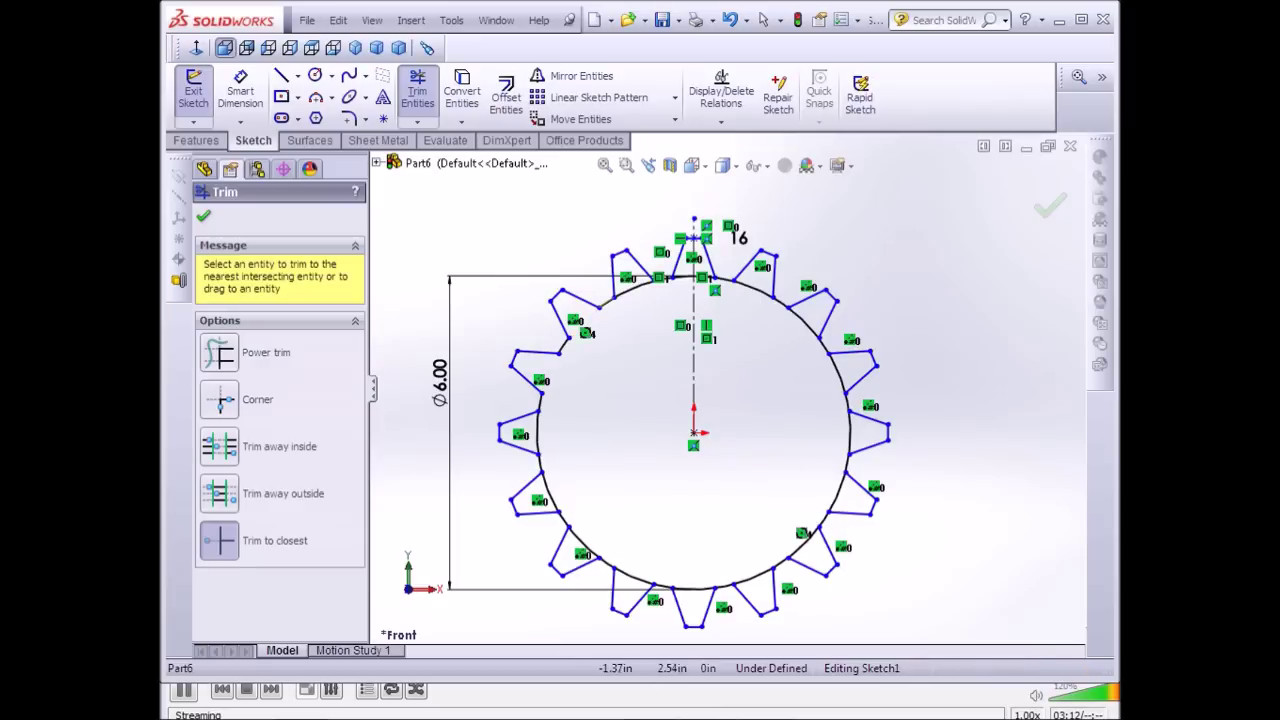
pyautogui.click(630, 291)
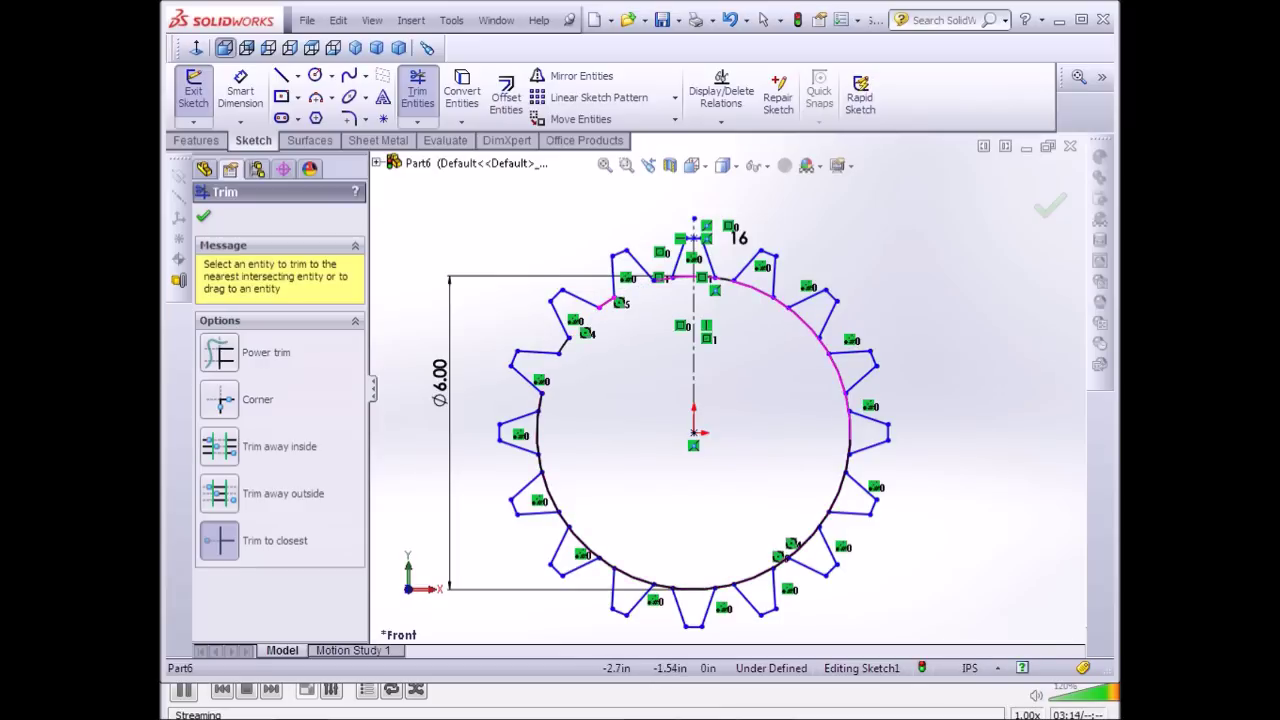
pyautogui.click(540, 435)
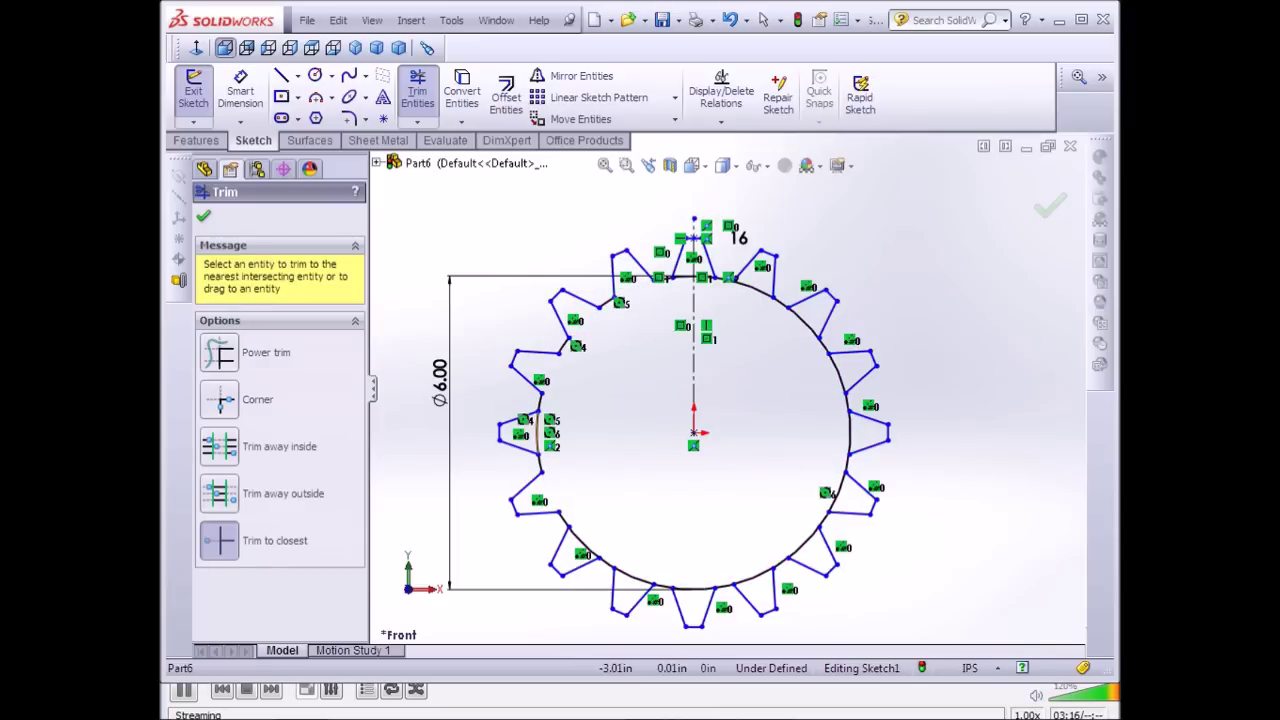
pyautogui.click(540, 435)
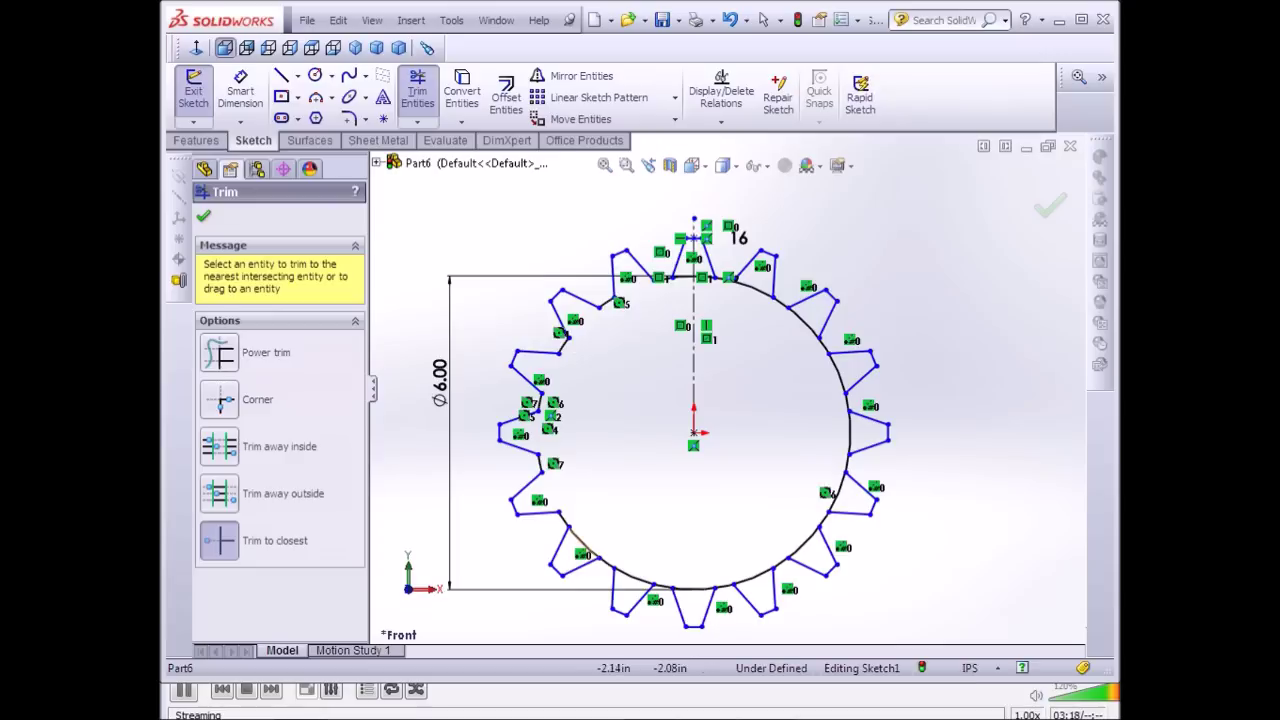
pyautogui.click(580, 545)
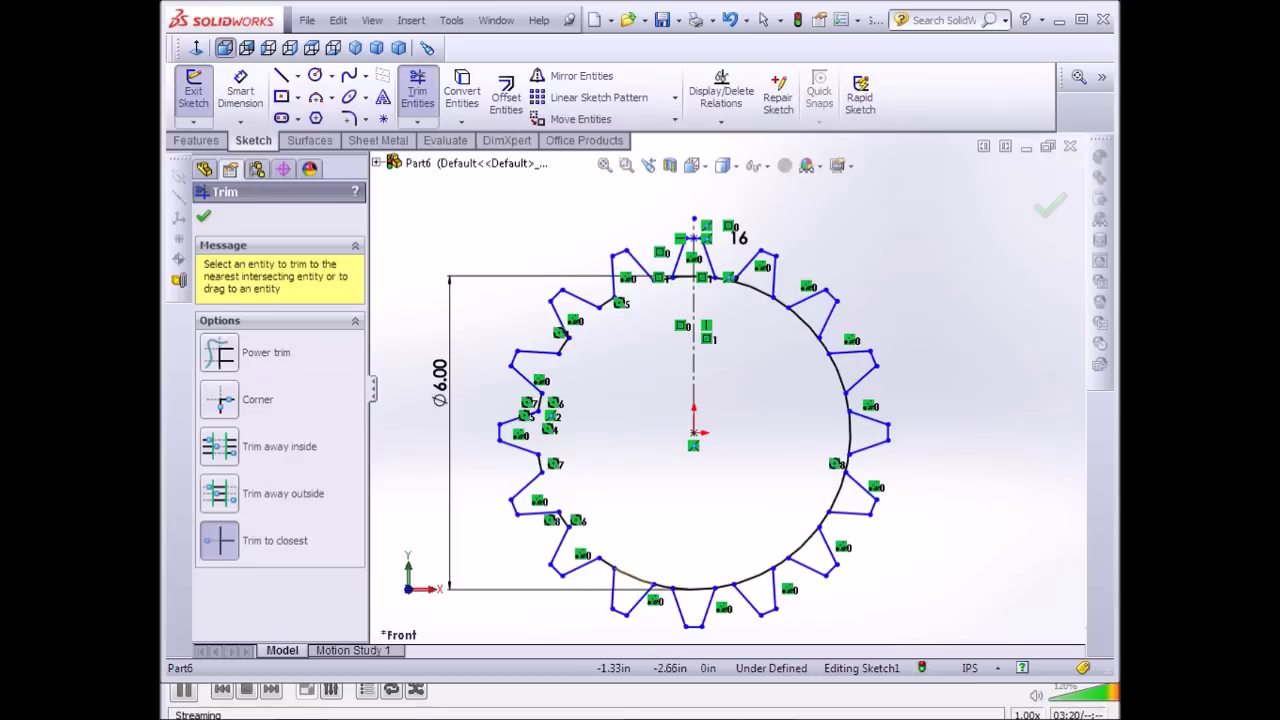
pyautogui.click(630, 578)
pyautogui.click(672, 589)
pyautogui.click(755, 577)
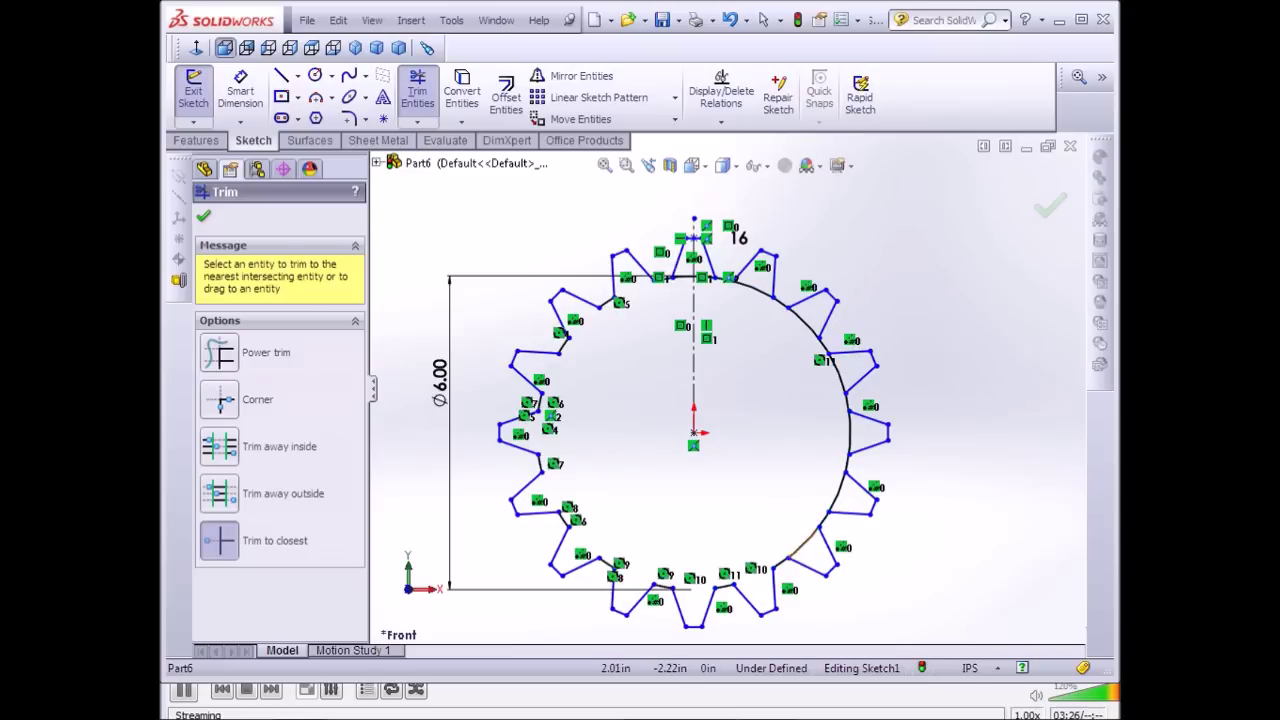
pyautogui.click(805, 540)
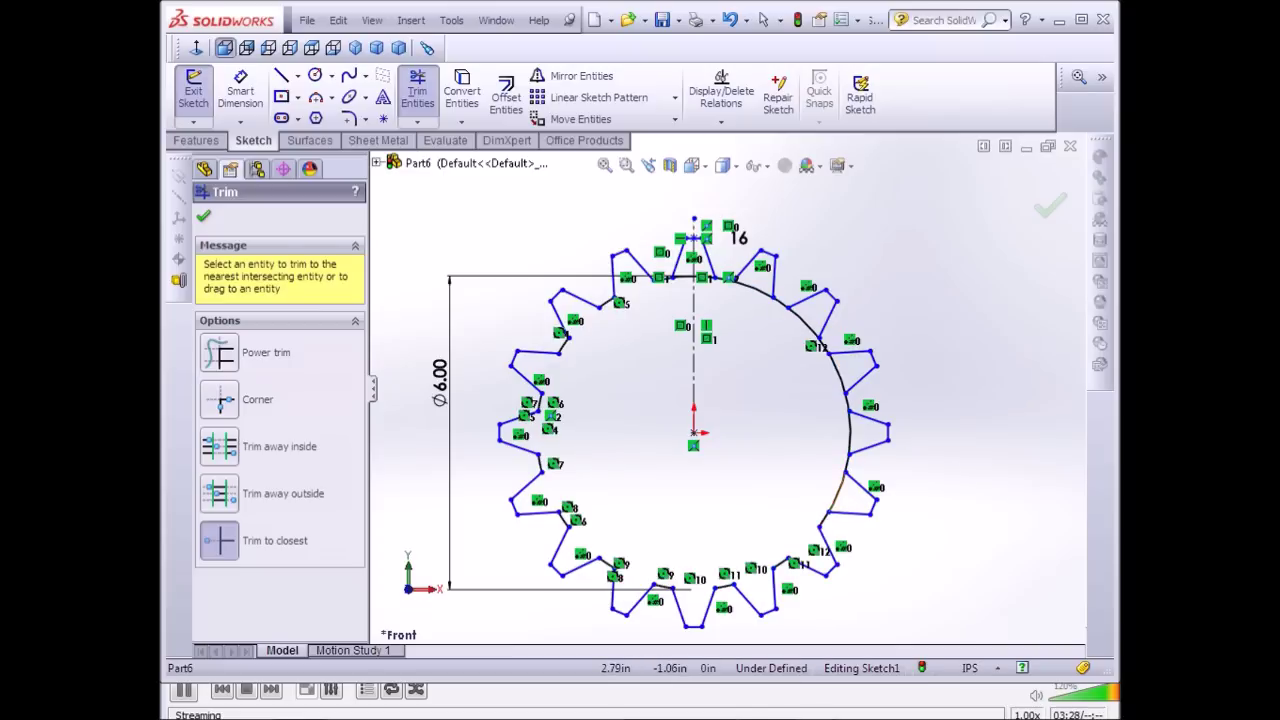
pyautogui.click(838, 492)
pyautogui.click(850, 428)
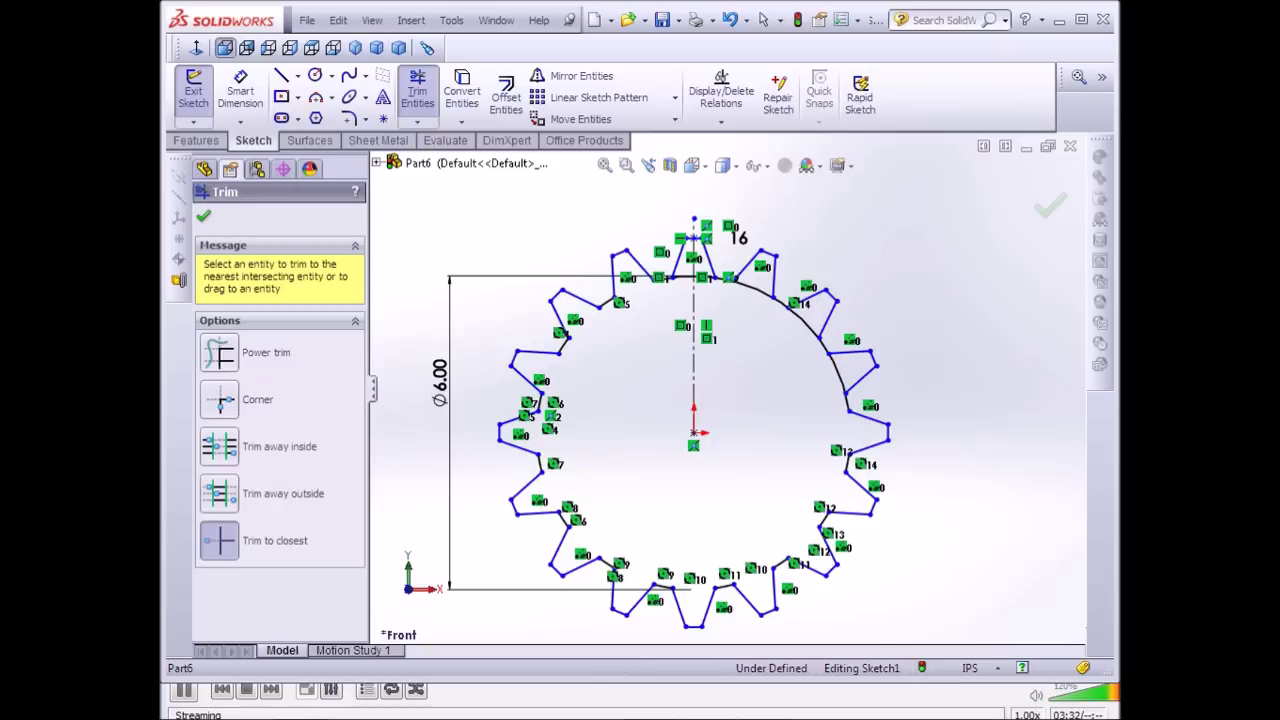
pyautogui.click(840, 372)
pyautogui.click(804, 318)
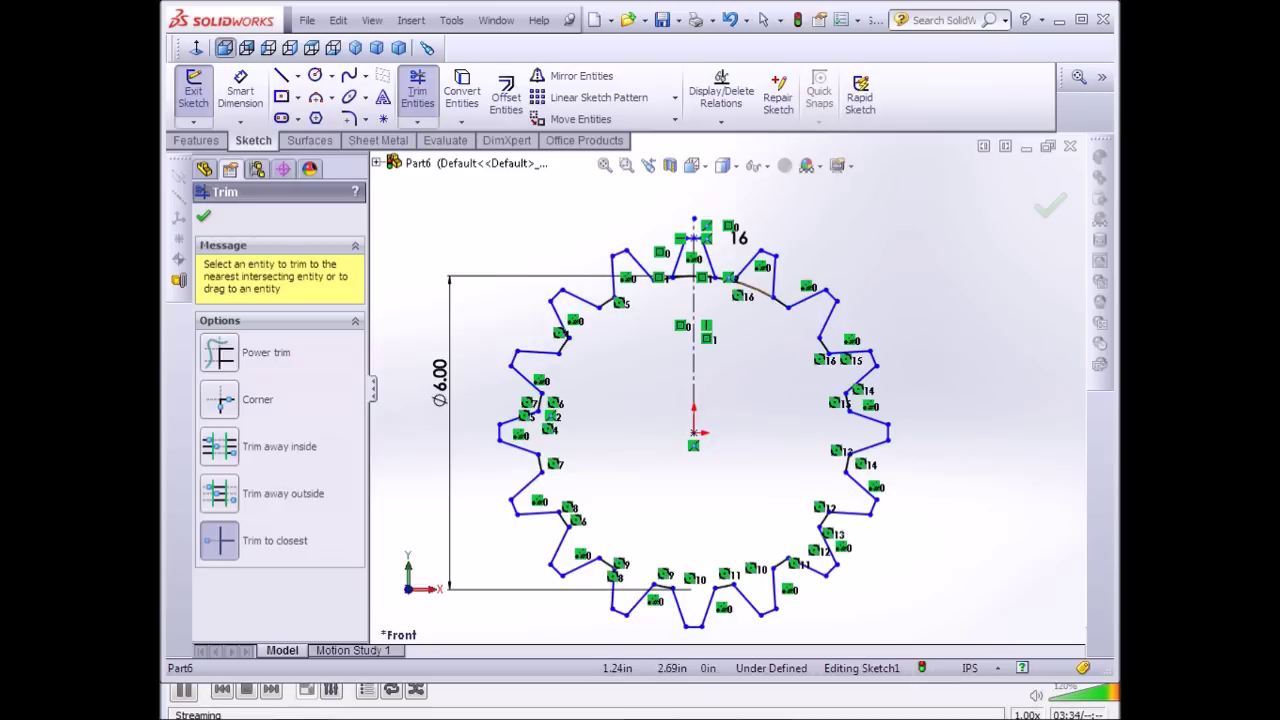
pyautogui.click(757, 291)
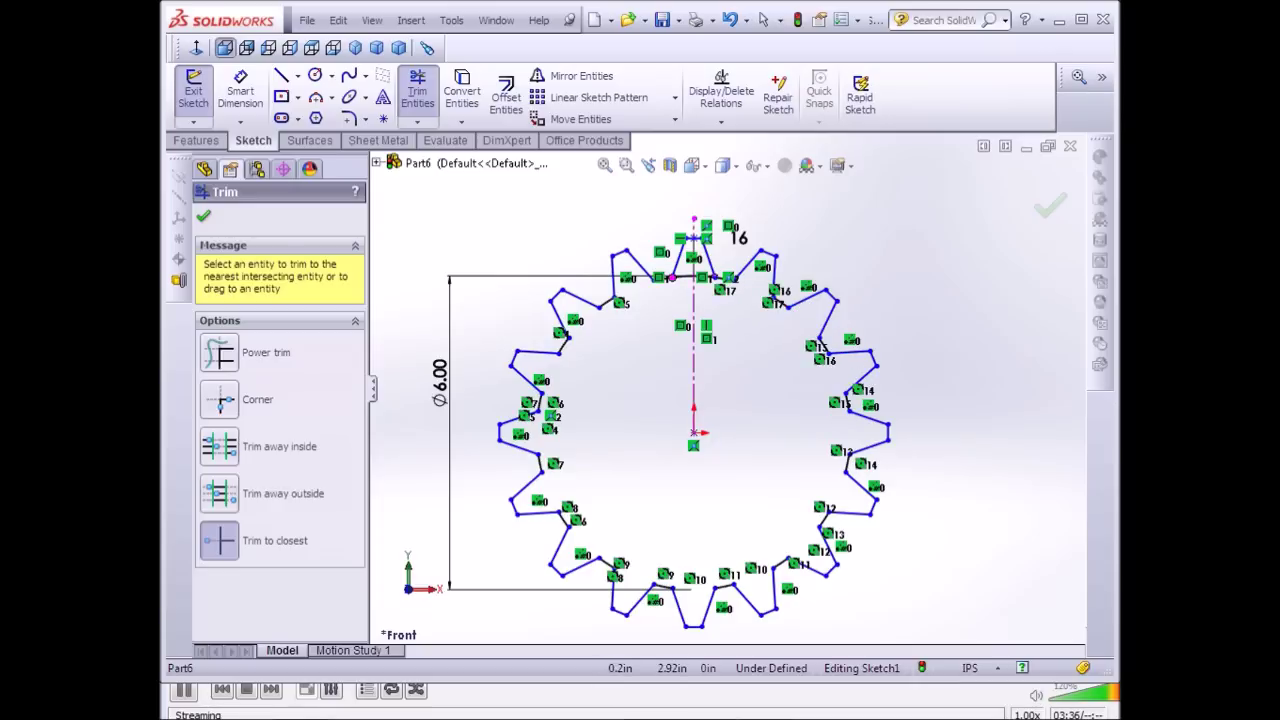
# Trim the remaining arc pieces beside the top tooth and finish trimming.
pyautogui.scroll(3, 670, 245)
pyautogui.scroll(-4, 670, 245)
pyautogui.scroll(-2, 670, 245)
pyautogui.scroll(-4, 694, 282)
pyautogui.scroll(-1, 694, 282)
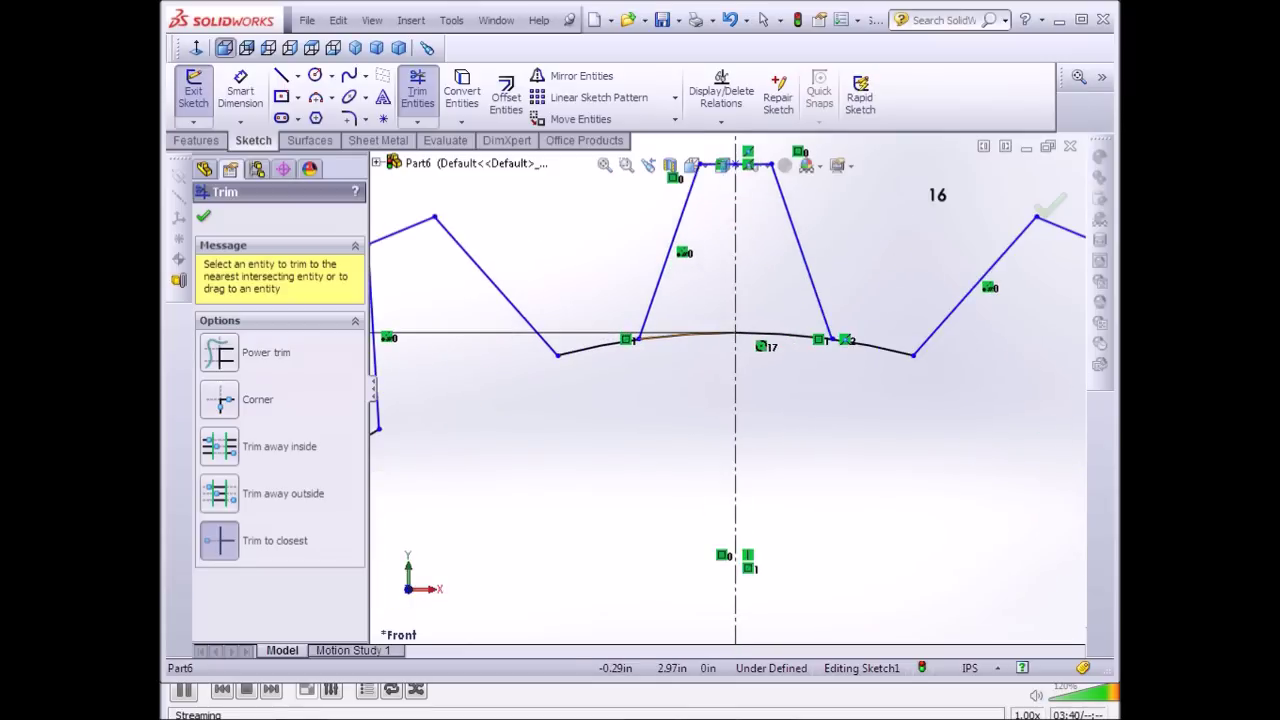
pyautogui.click(690, 334)
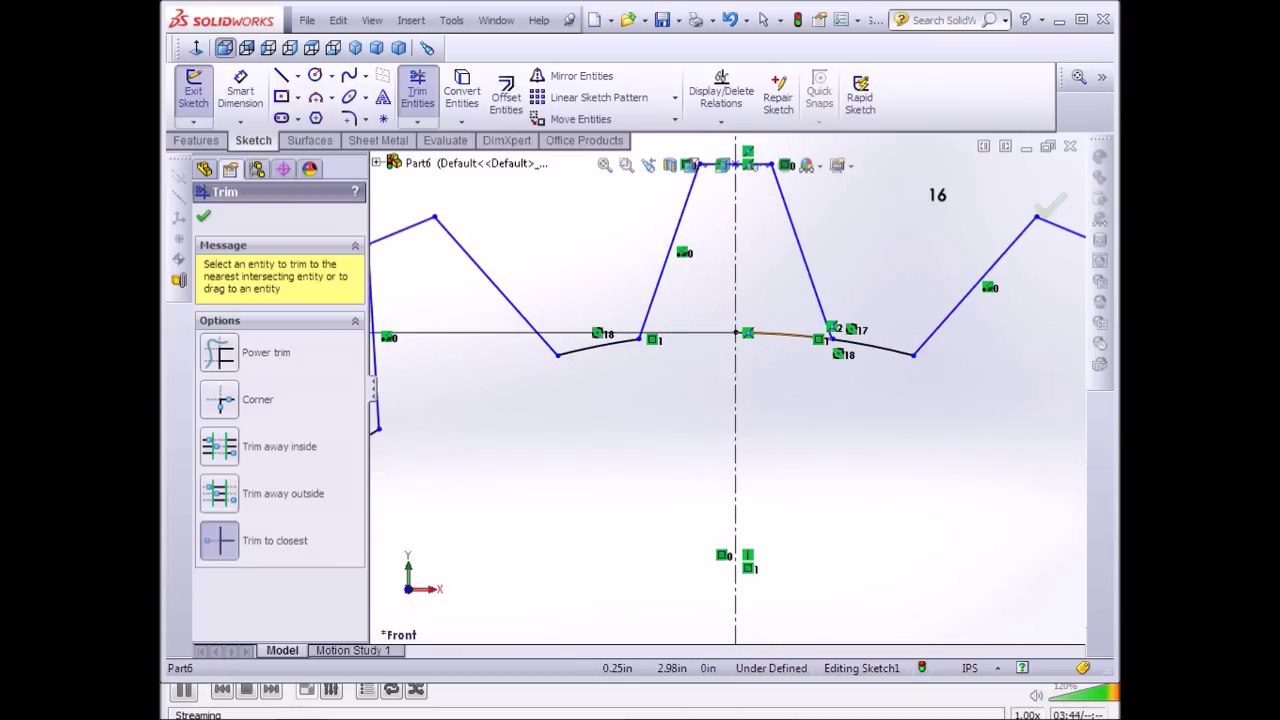
pyautogui.click(785, 336)
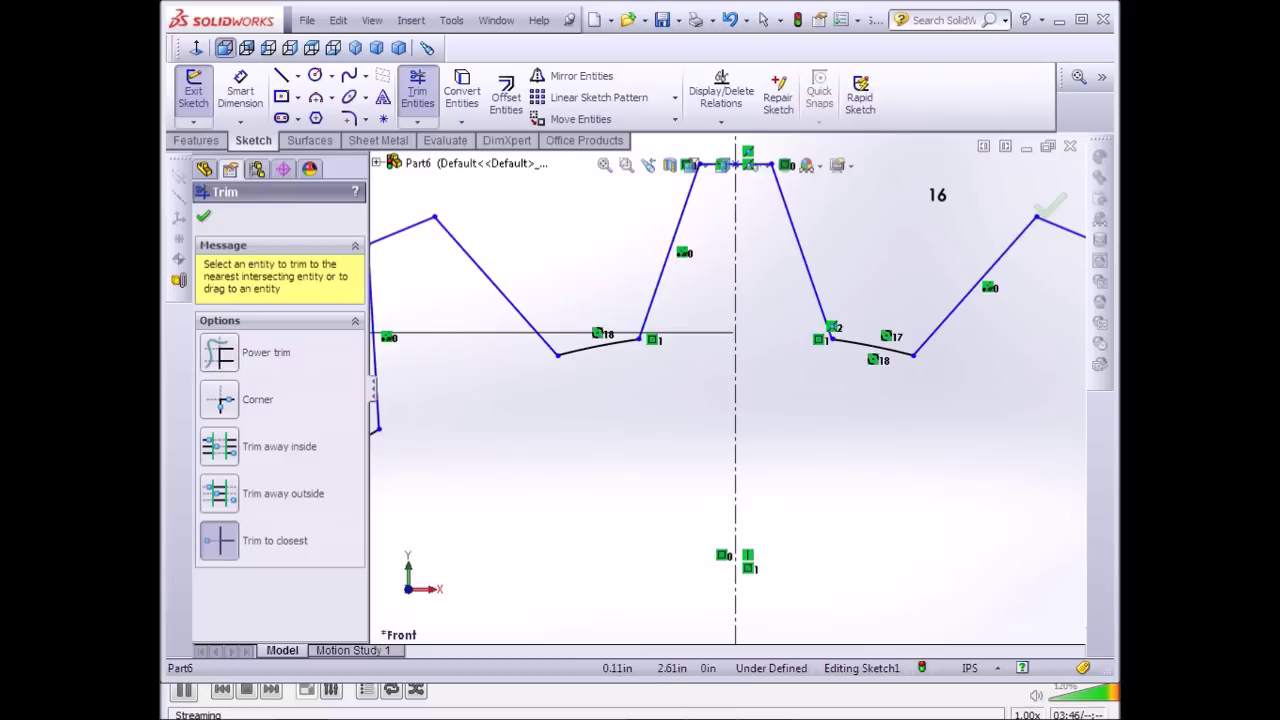
pyautogui.scroll(2, 730, 390)
pyautogui.scroll(2, 733, 385)
pyautogui.scroll(2, 733, 385)
pyautogui.scroll(2, 733, 385)
pyautogui.scroll(1, 733, 385)
pyautogui.scroll(-1, 765, 545)
pyautogui.scroll(-1, 765, 545)
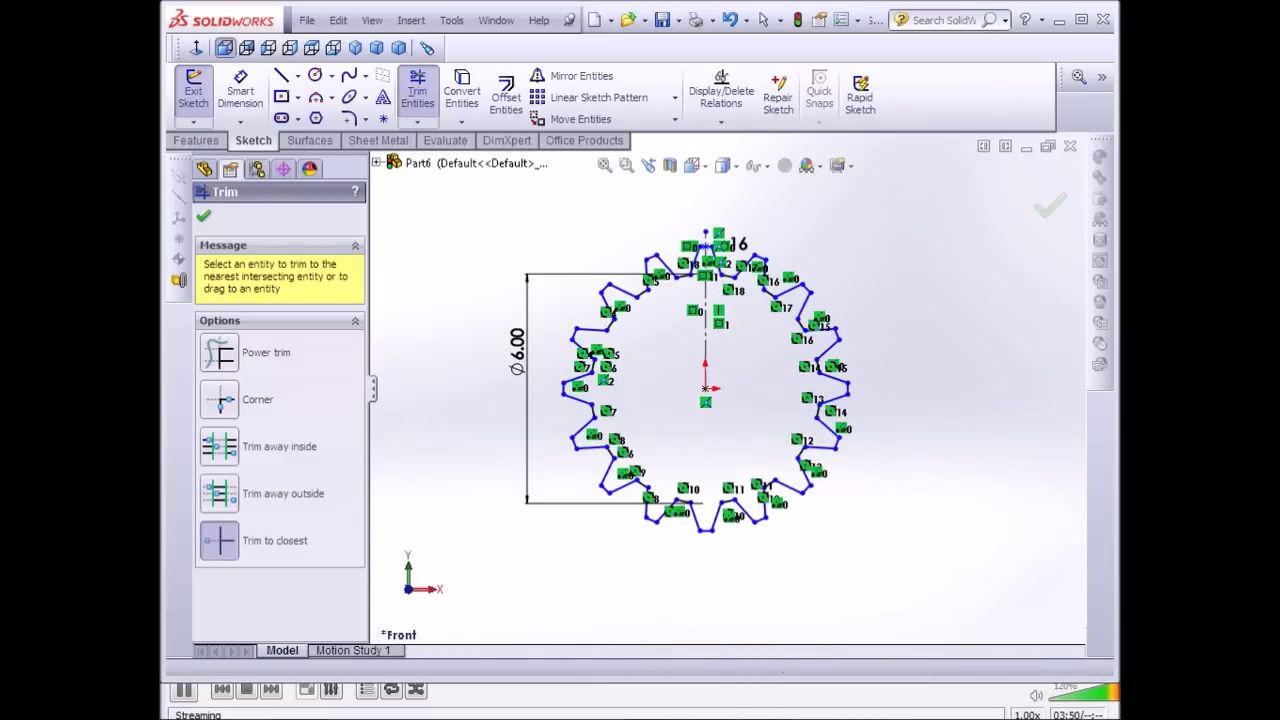
pyautogui.scroll(-1, 765, 545)
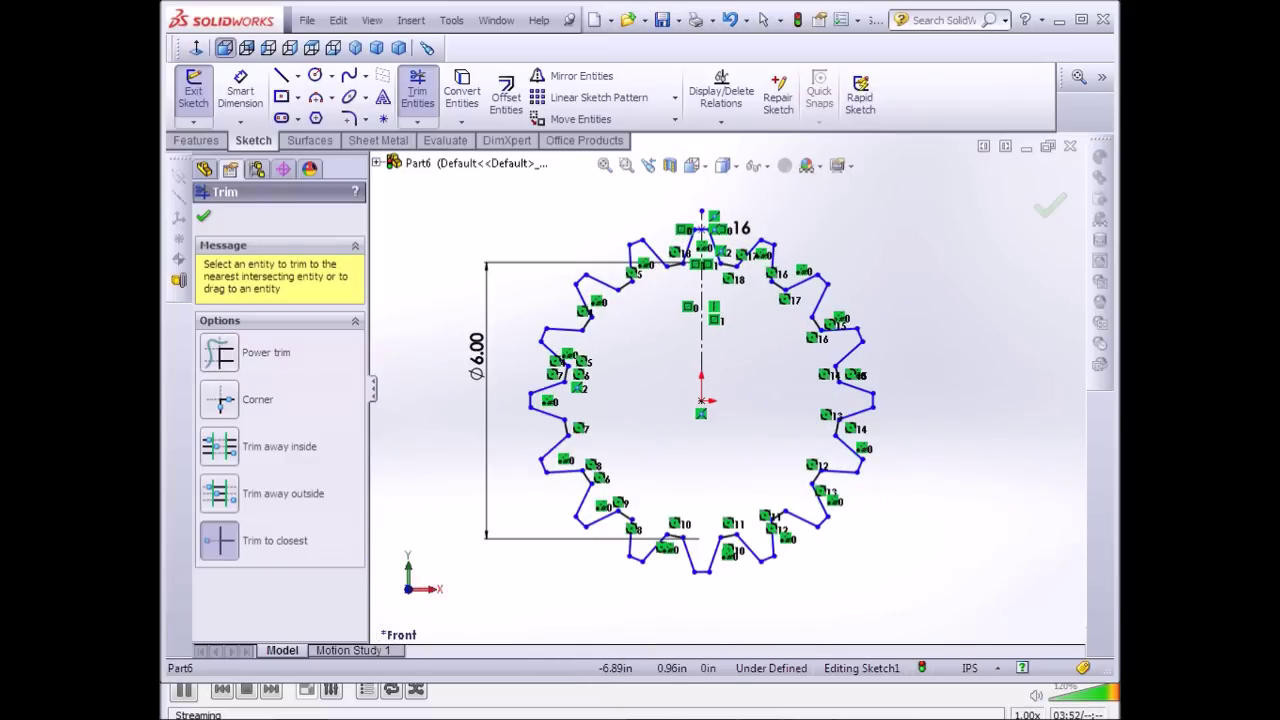
pyautogui.click(203, 216)
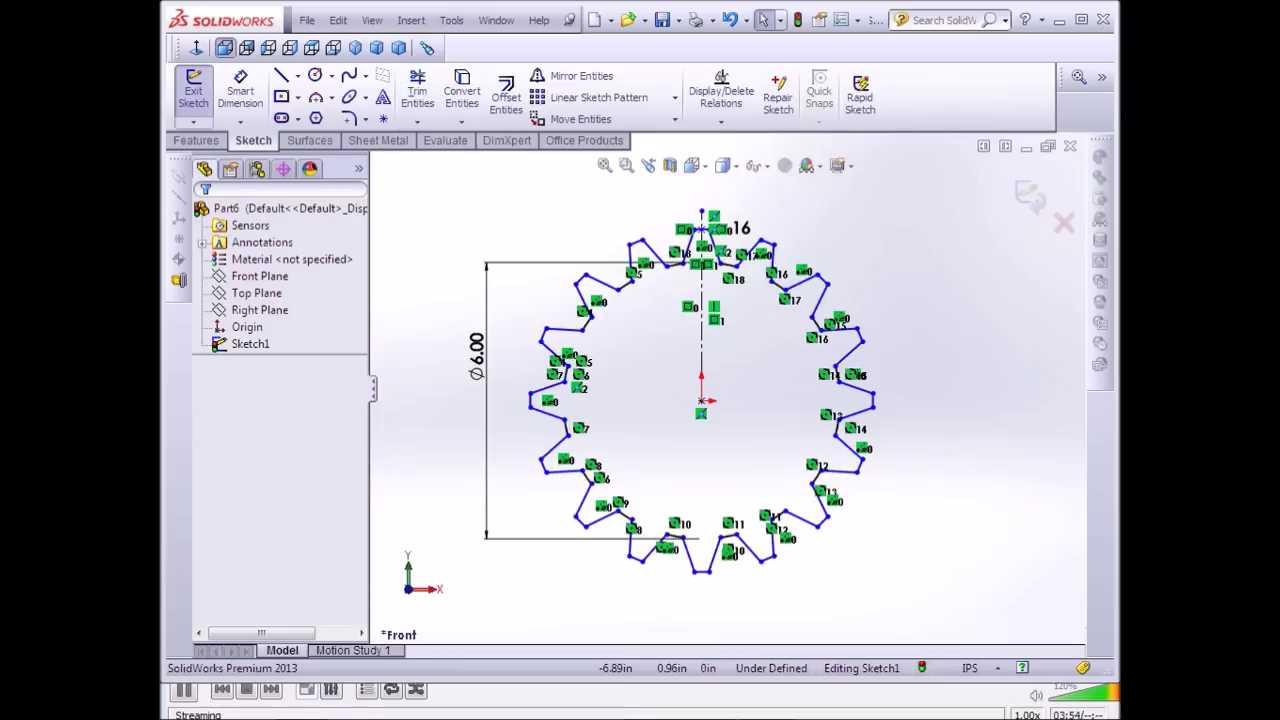
# Extrude the gear profile Blind to a depth of 1.50 in as Boss-Extrude1.
pyautogui.click(196, 140)
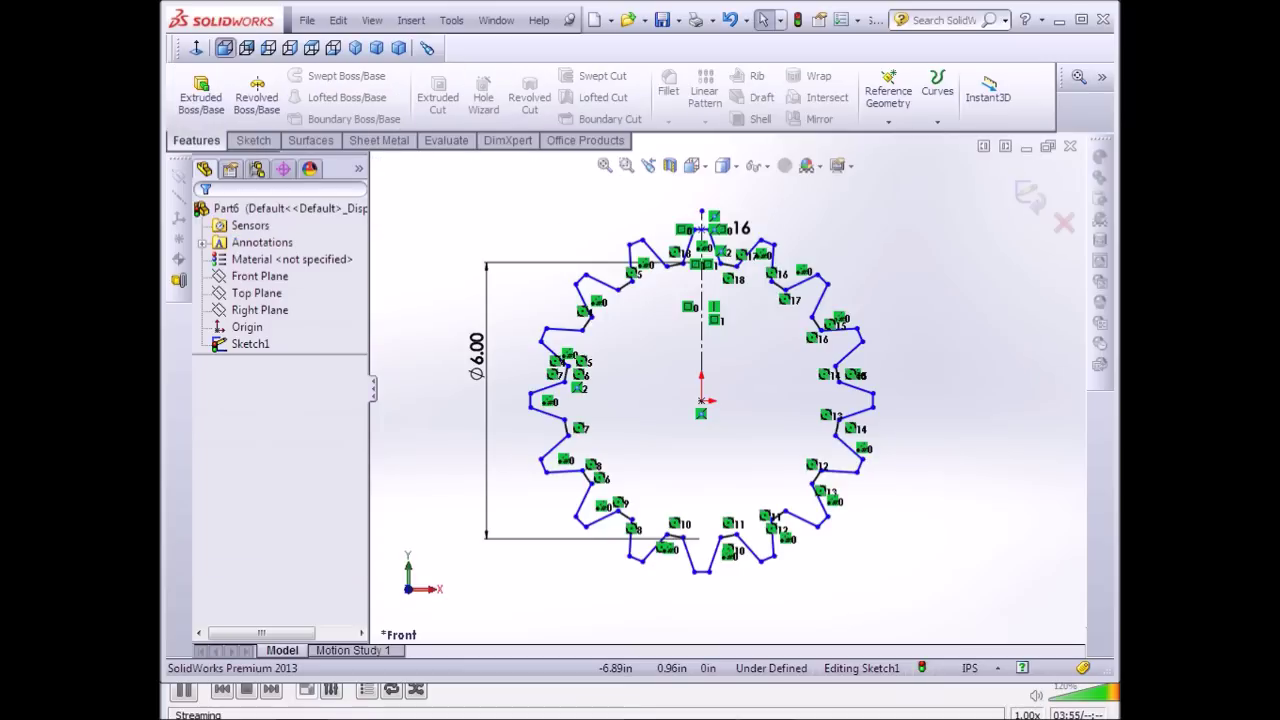
pyautogui.click(201, 100)
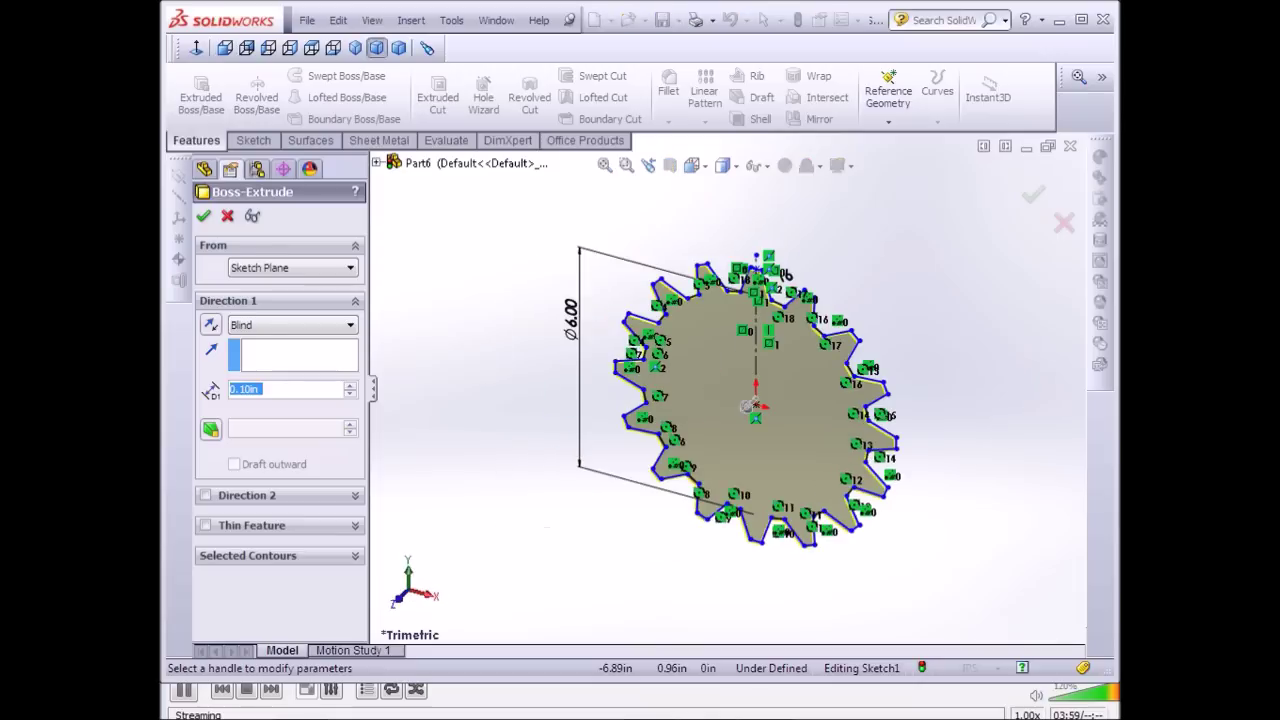
pyautogui.click(350, 385)
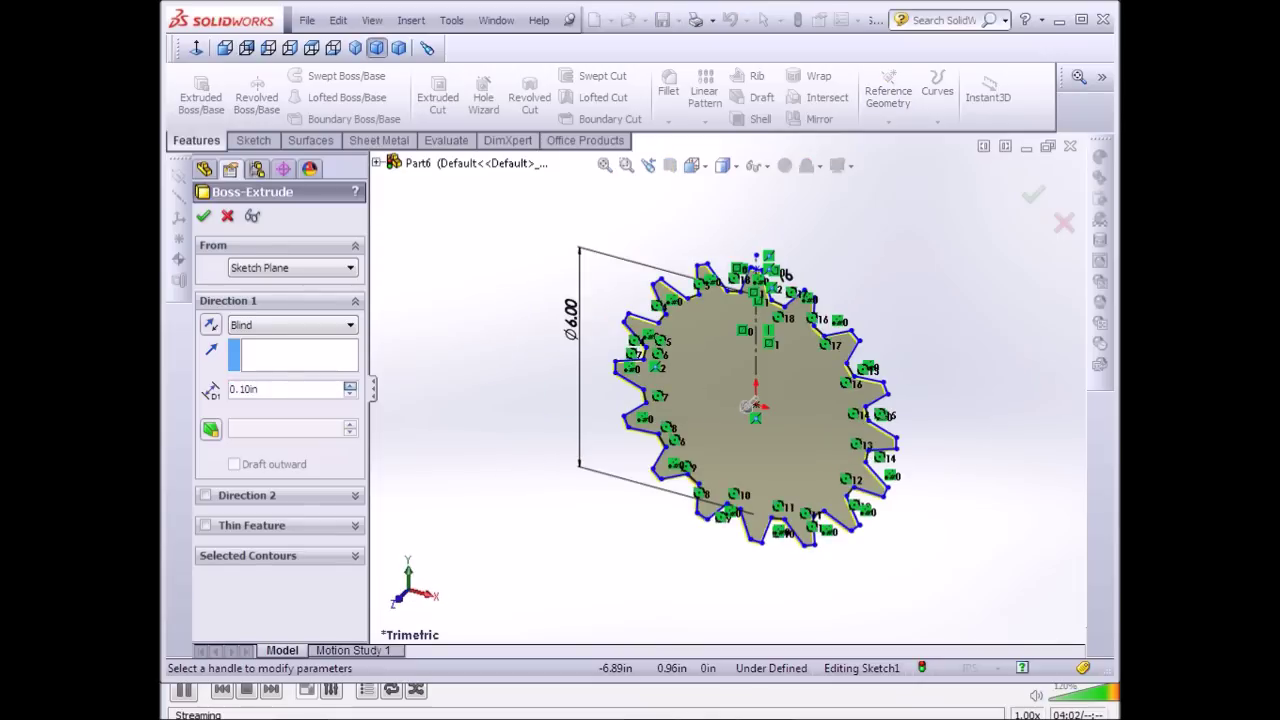
pyautogui.click(350, 385)
pyautogui.click(350, 385)
pyautogui.click(350, 385)
pyautogui.click(350, 385)
pyautogui.click(350, 385)
pyautogui.click(350, 385)
pyautogui.click(350, 385)
pyautogui.click(350, 385)
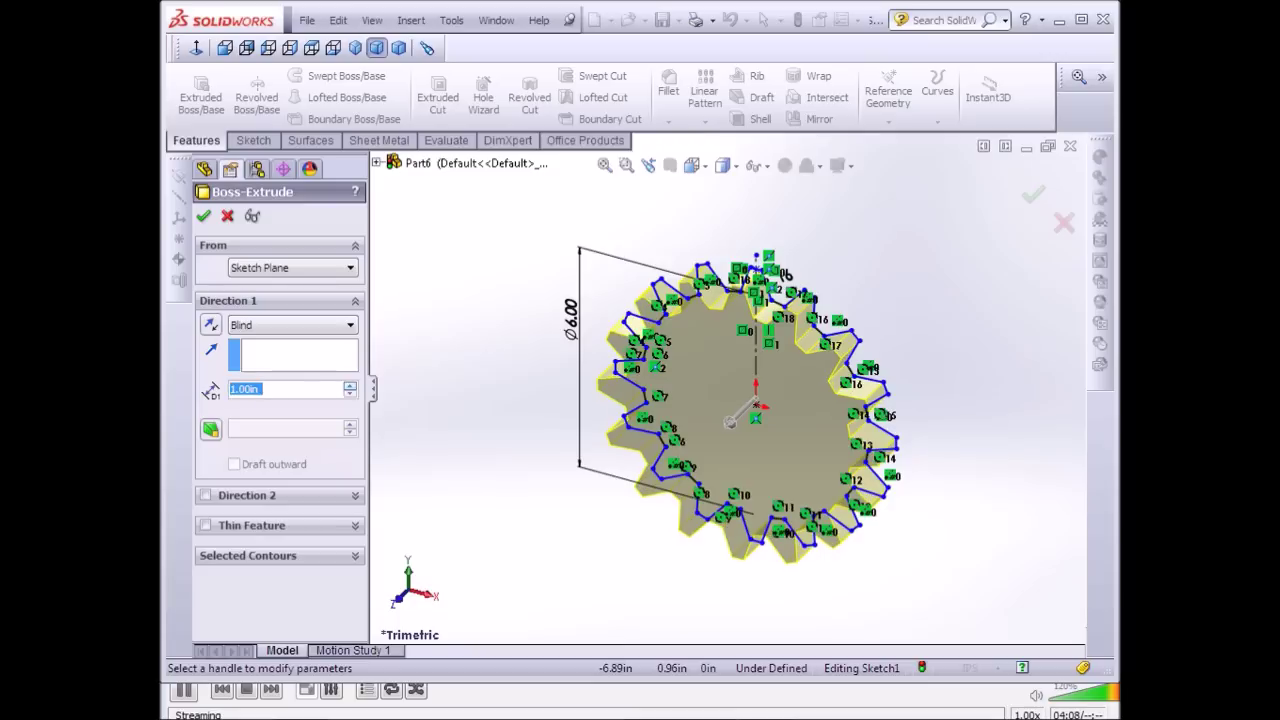
pyautogui.click(350, 385)
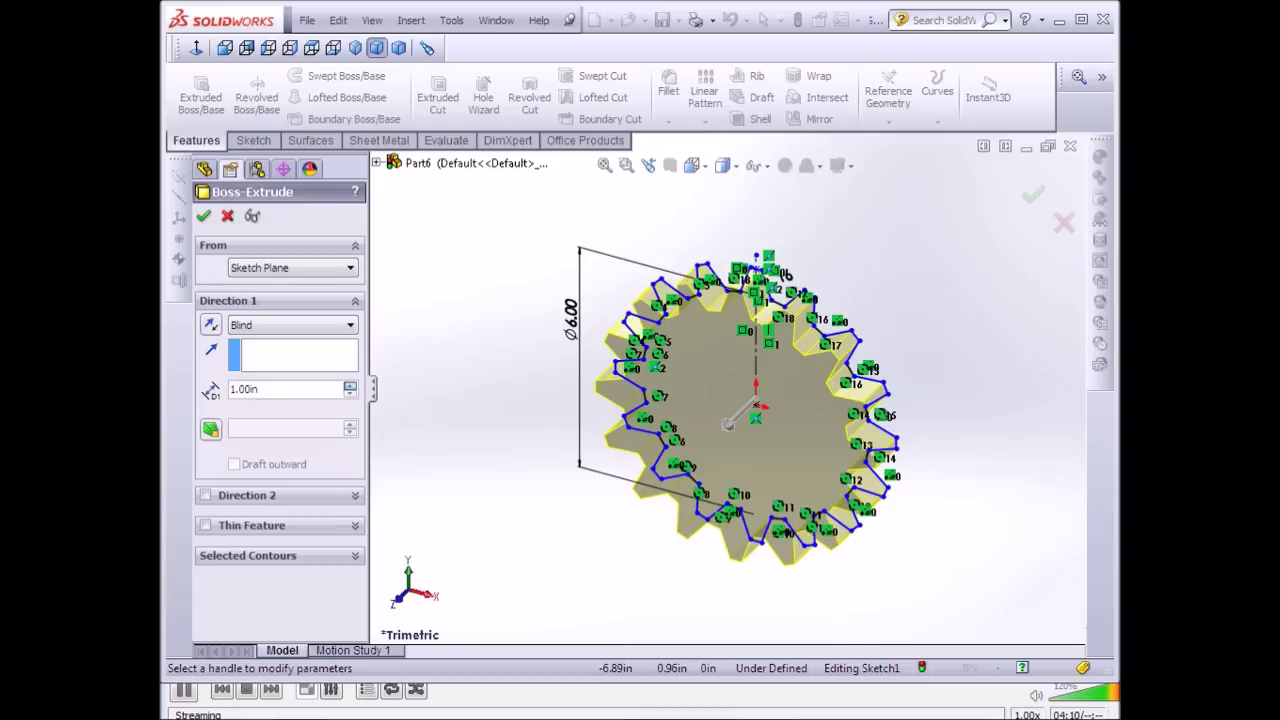
pyautogui.click(350, 385)
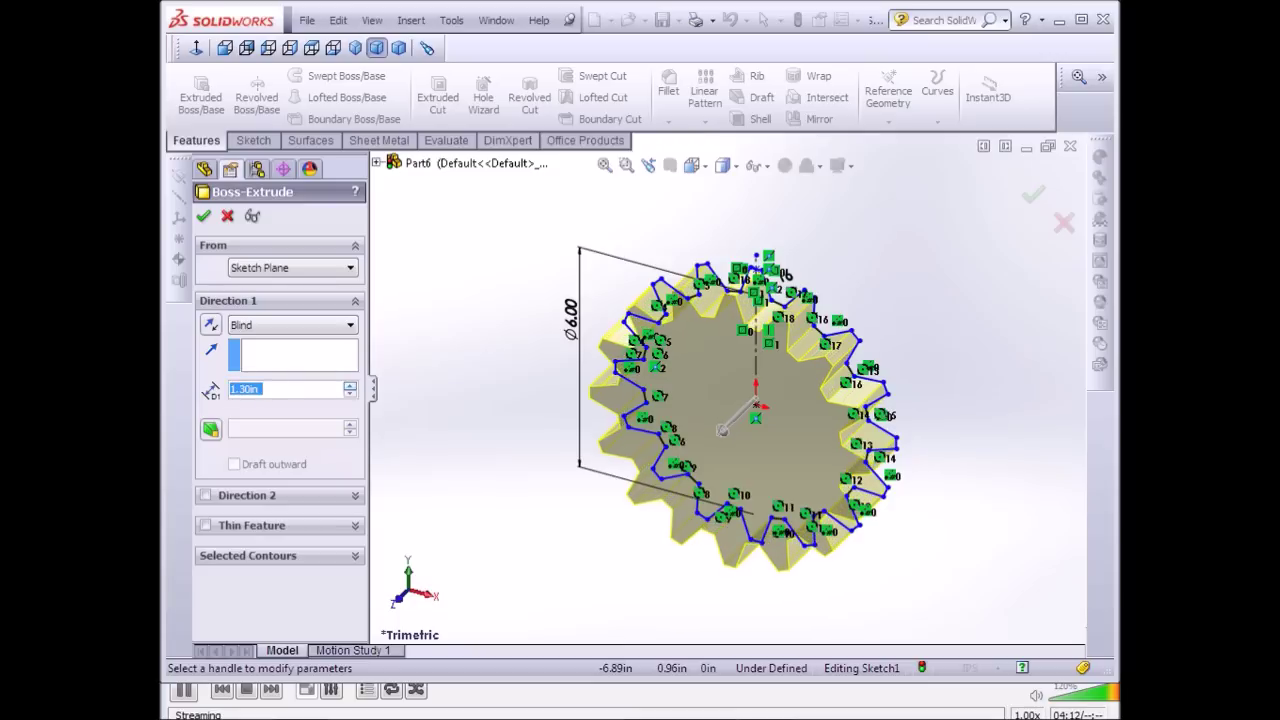
pyautogui.click(350, 385)
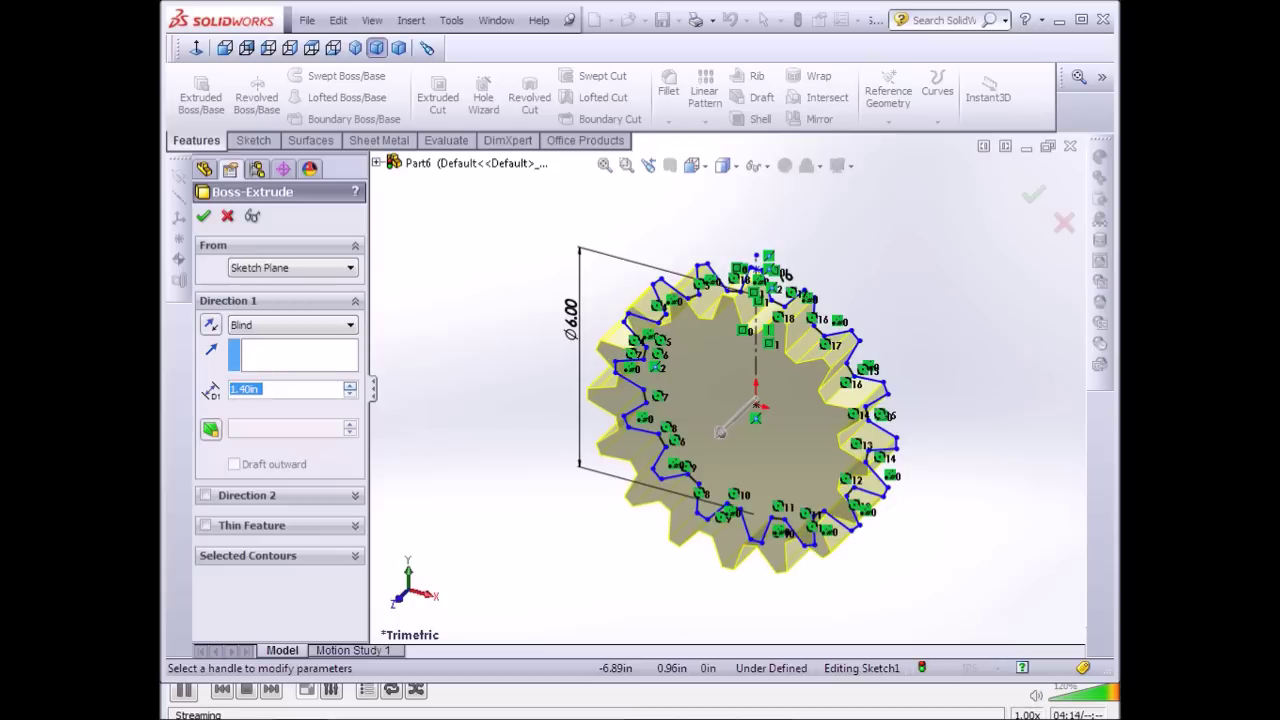
pyautogui.click(350, 385)
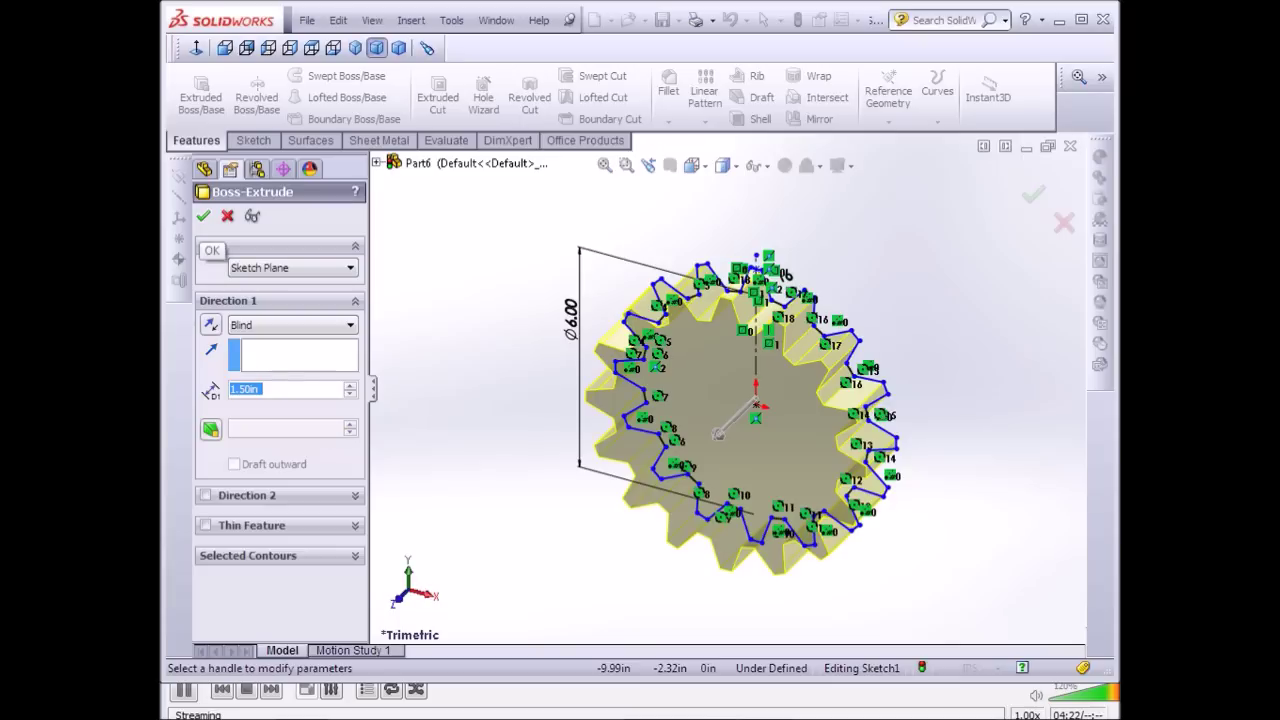
pyautogui.click(203, 216)
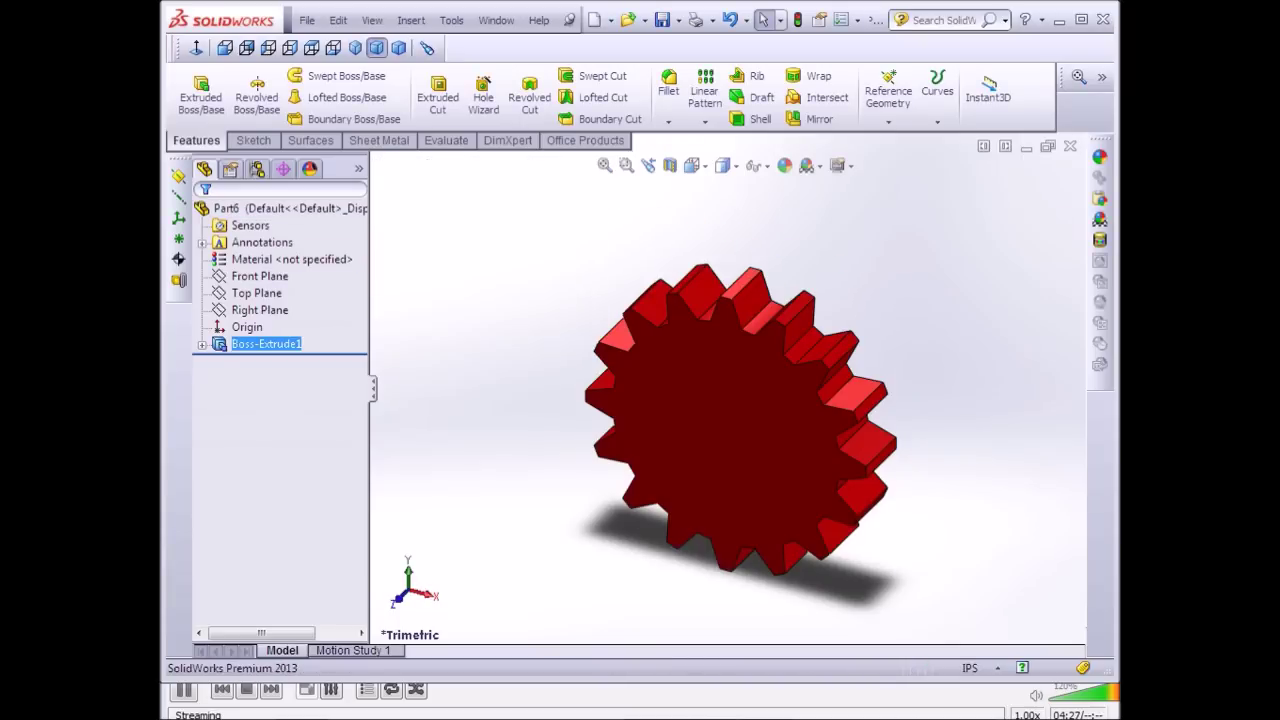
# Switch to the Dimetric view and start a new sketch on the gear.
pyautogui.click(398, 48)
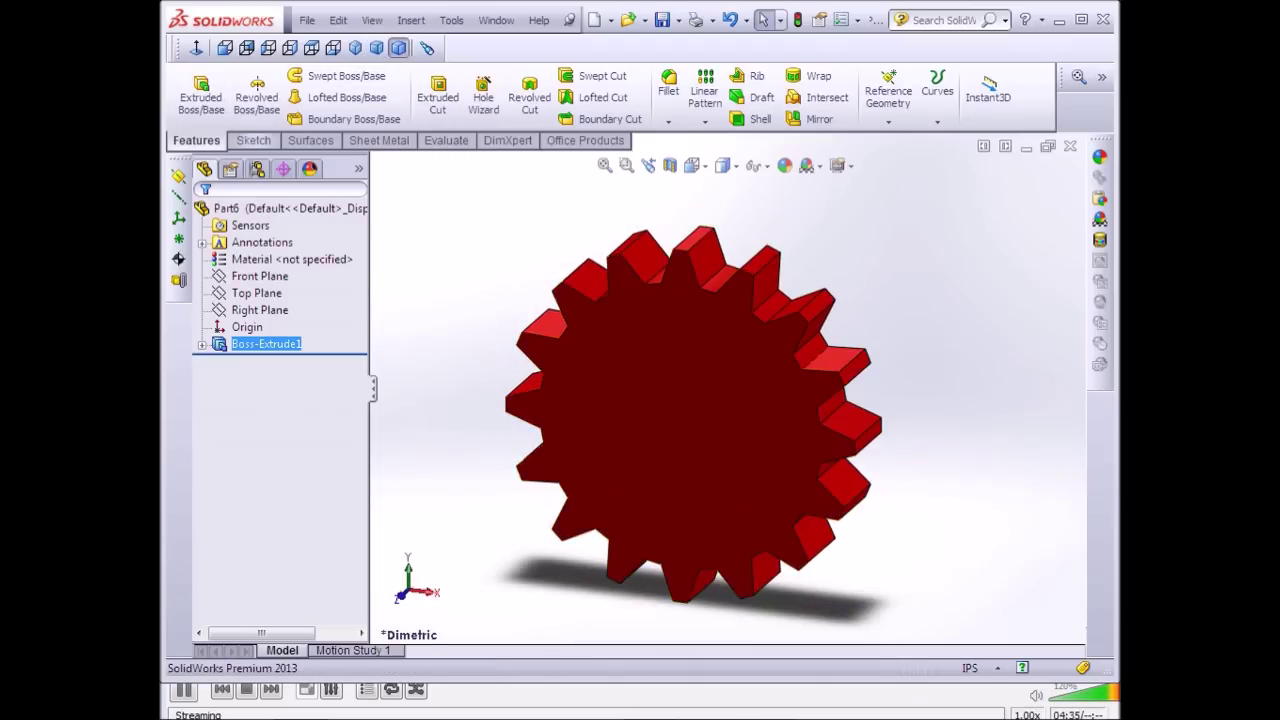
pyautogui.click(253, 140)
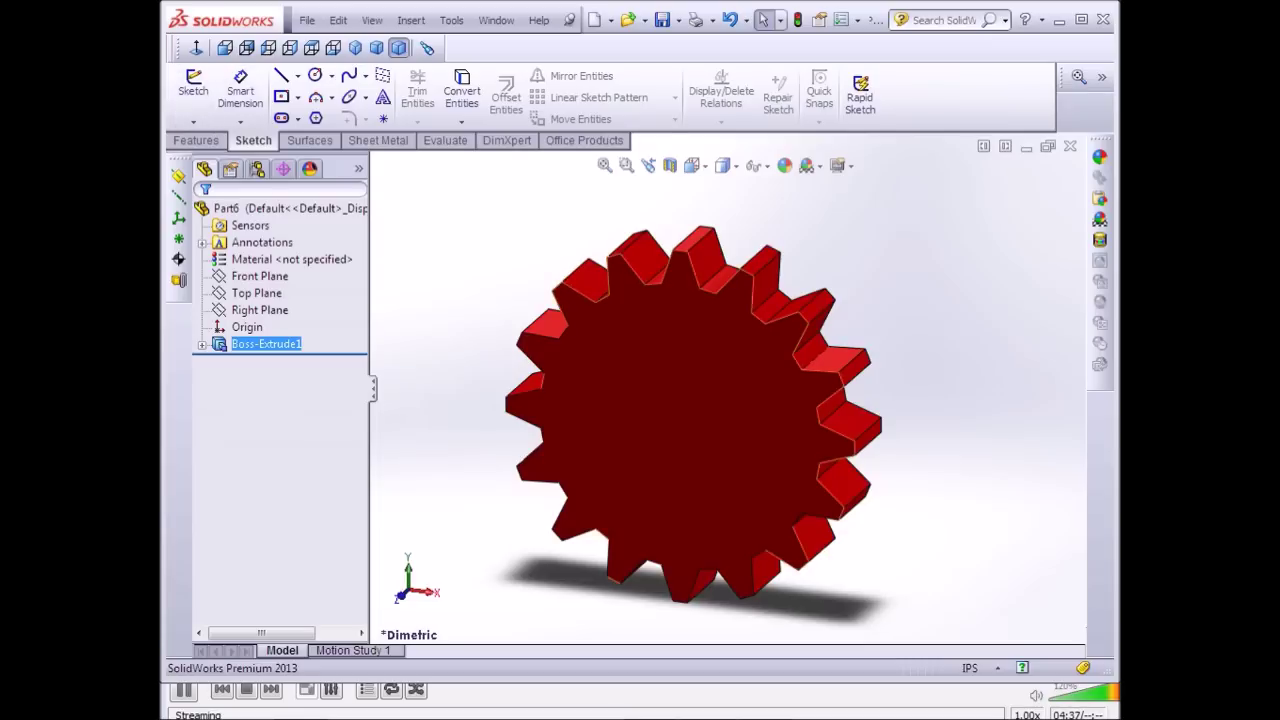
pyautogui.click(735, 445)
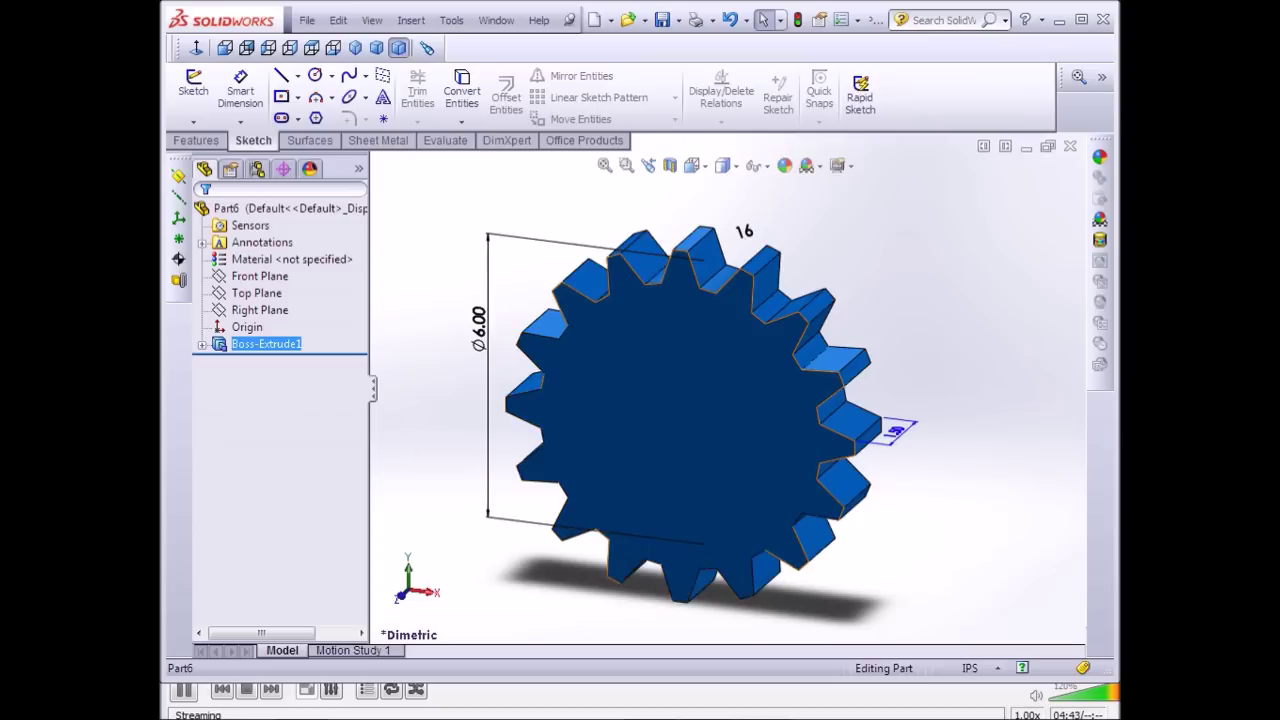
pyautogui.press('Escape')
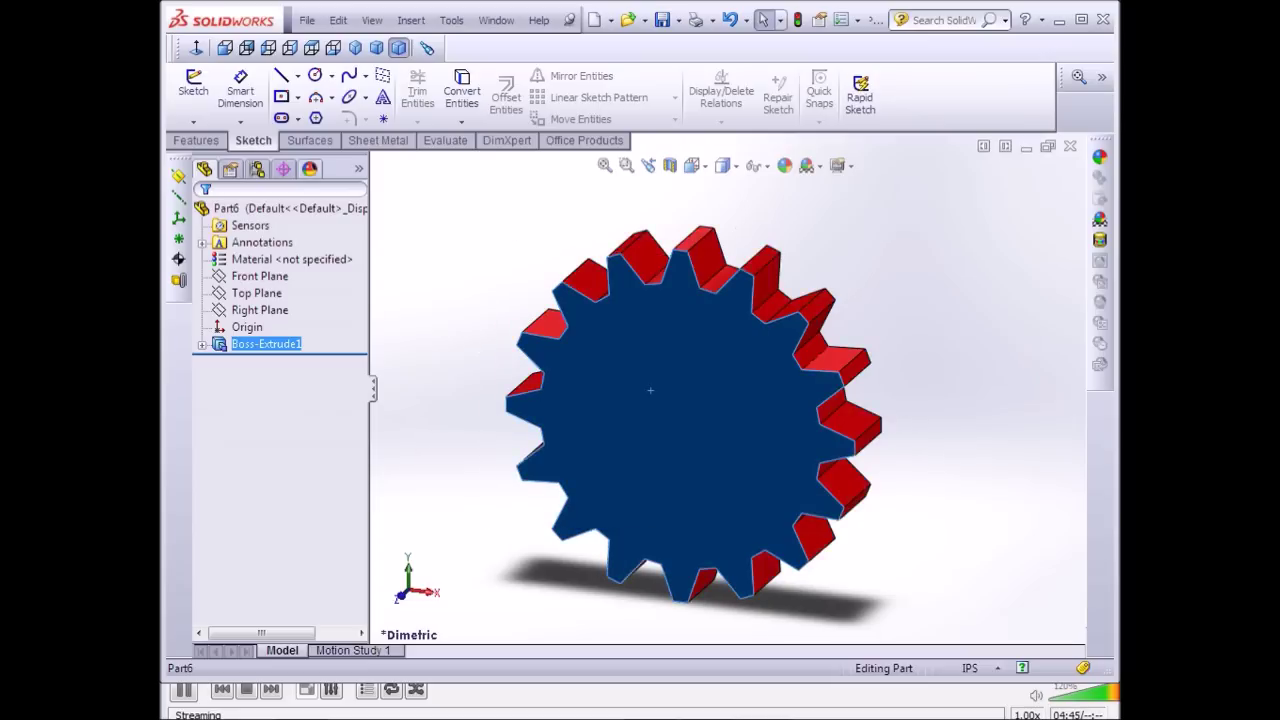
pyautogui.press('Escape')
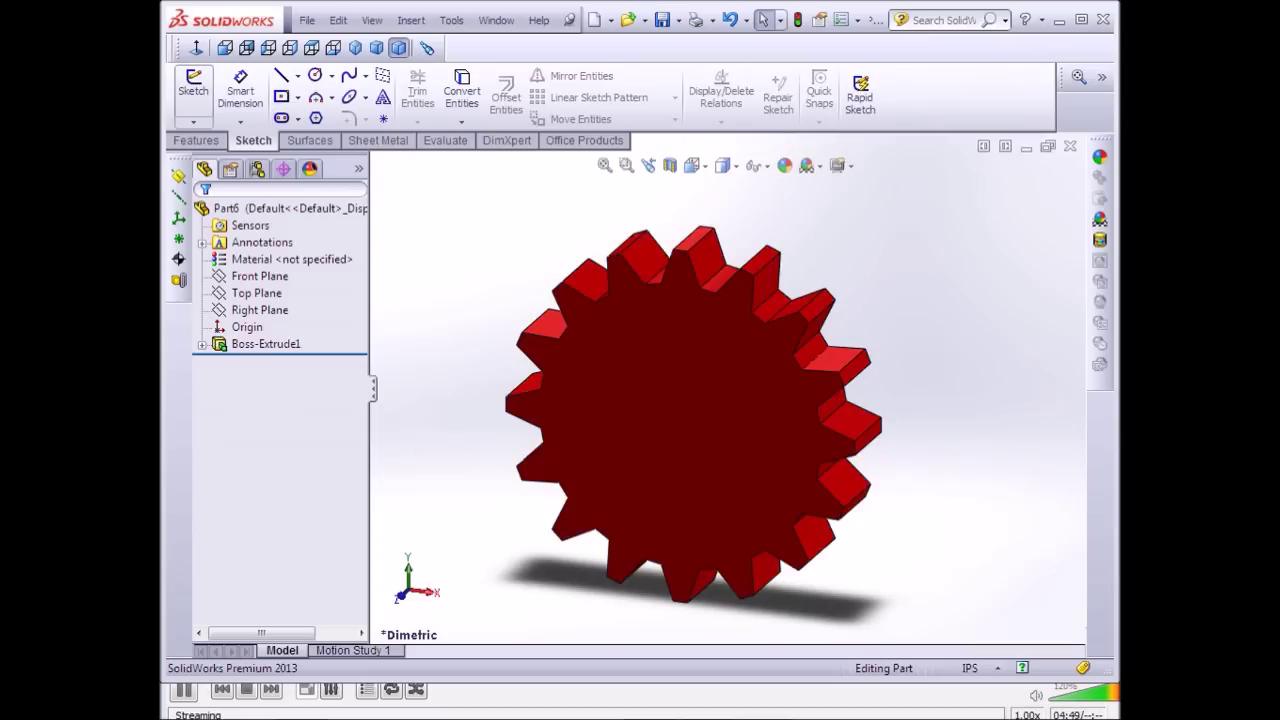
pyautogui.click(193, 85)
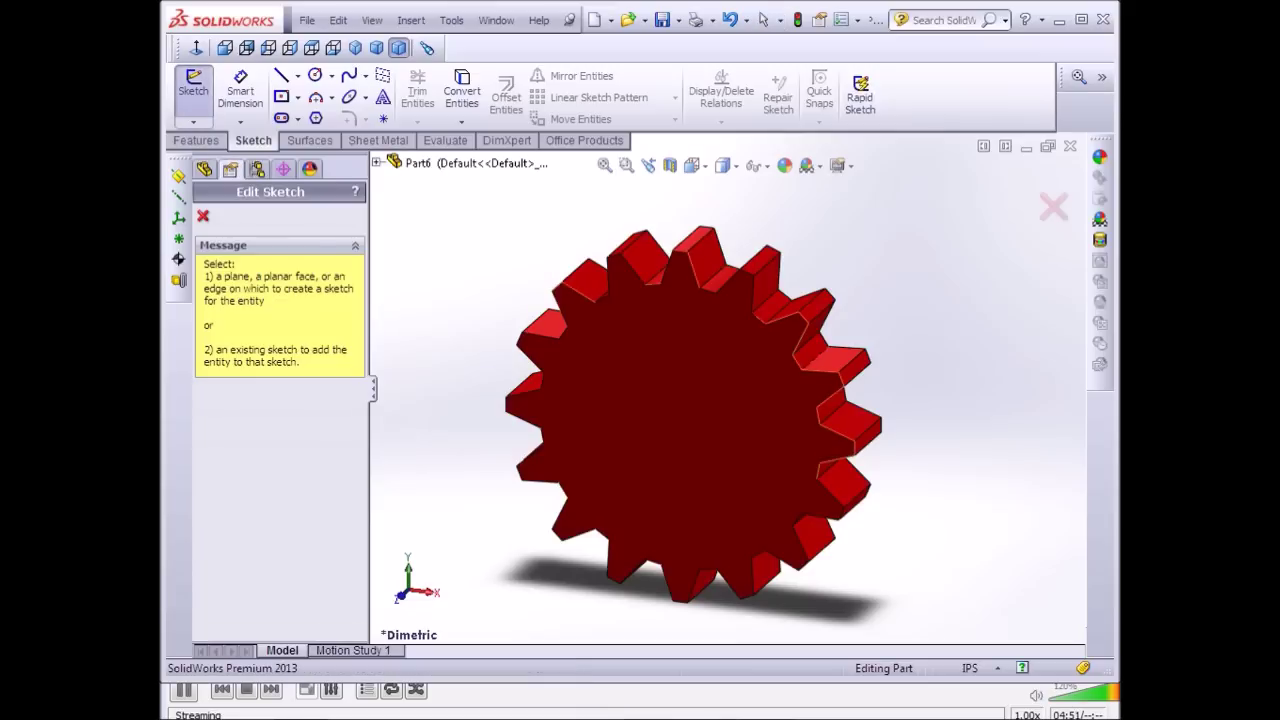
# Draw a bore circle centred on the origin on the gear's front face.
pyautogui.click(690, 430)
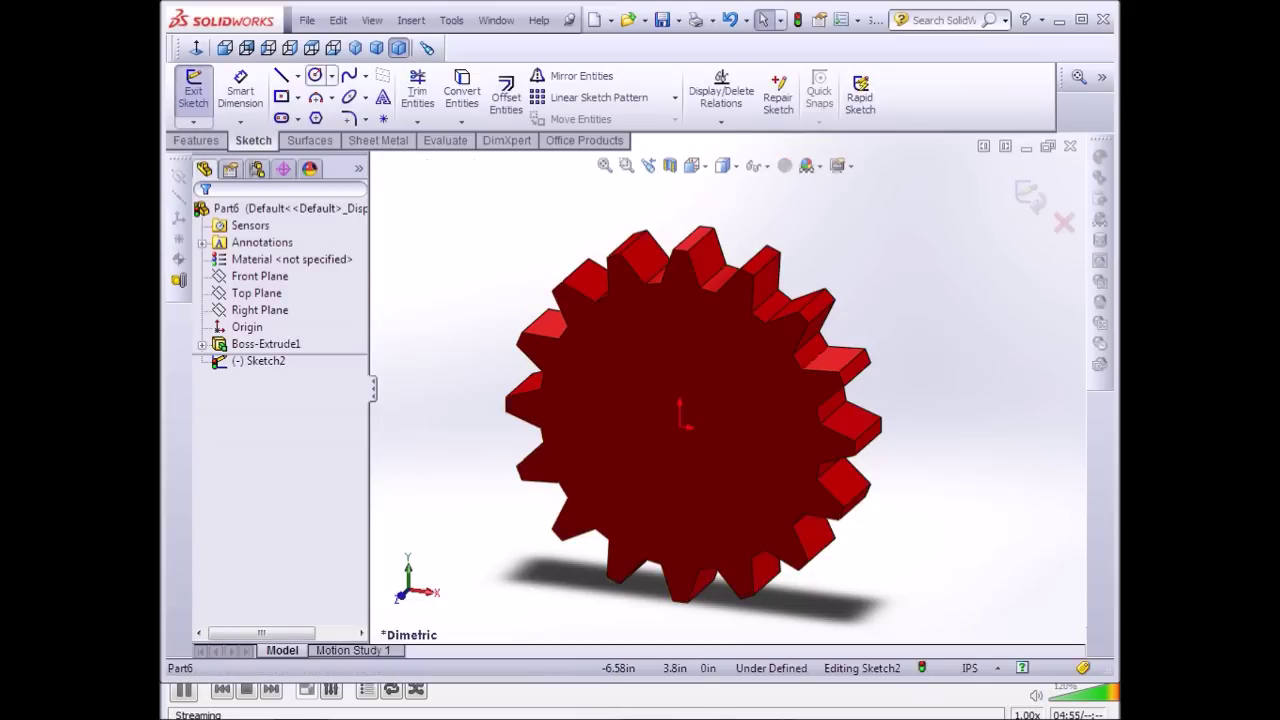
pyautogui.click(314, 75)
pyautogui.click(680, 426)
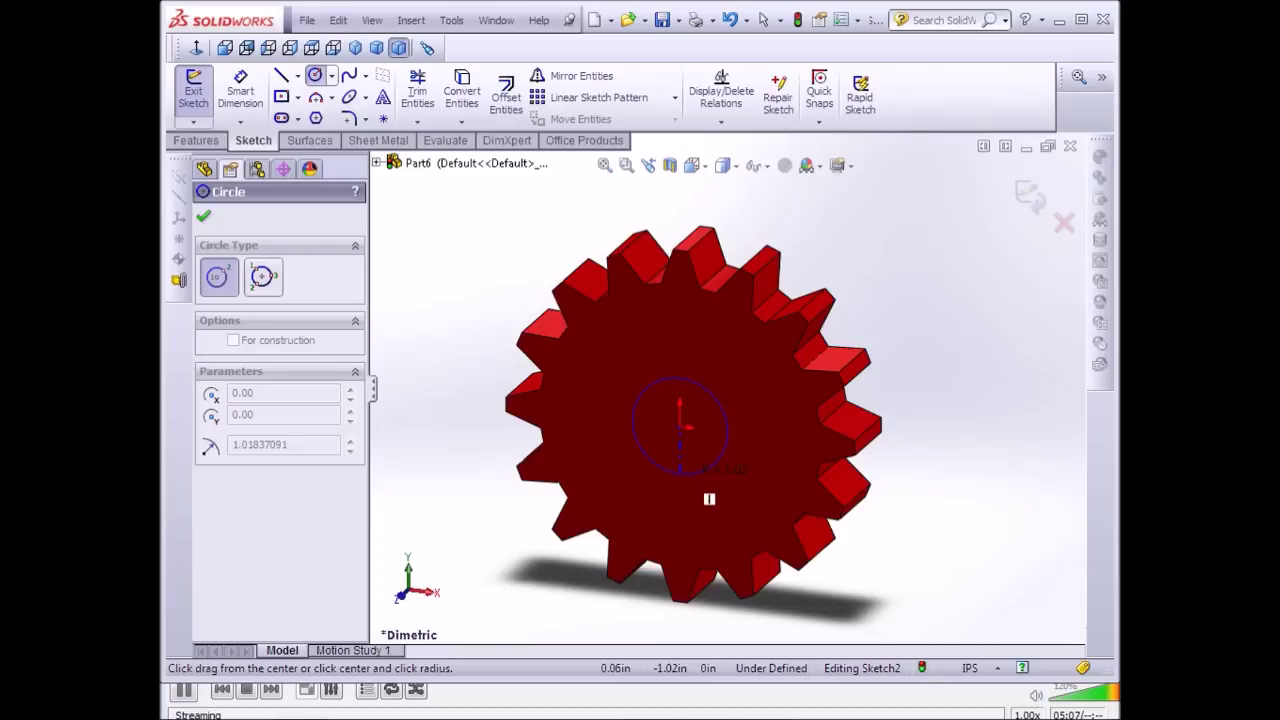
pyautogui.click(709, 503)
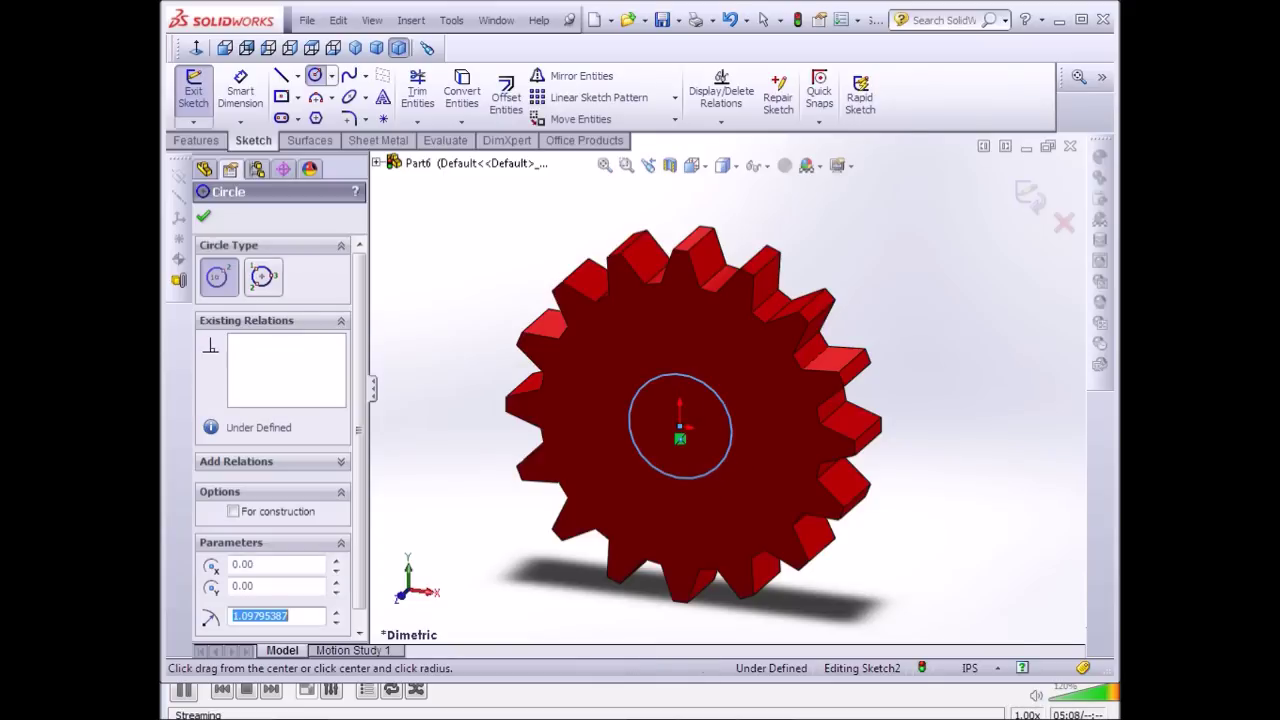
# Dimension the bore circle to 2.00 in diameter and view the gear from the Front.
pyautogui.click(240, 90)
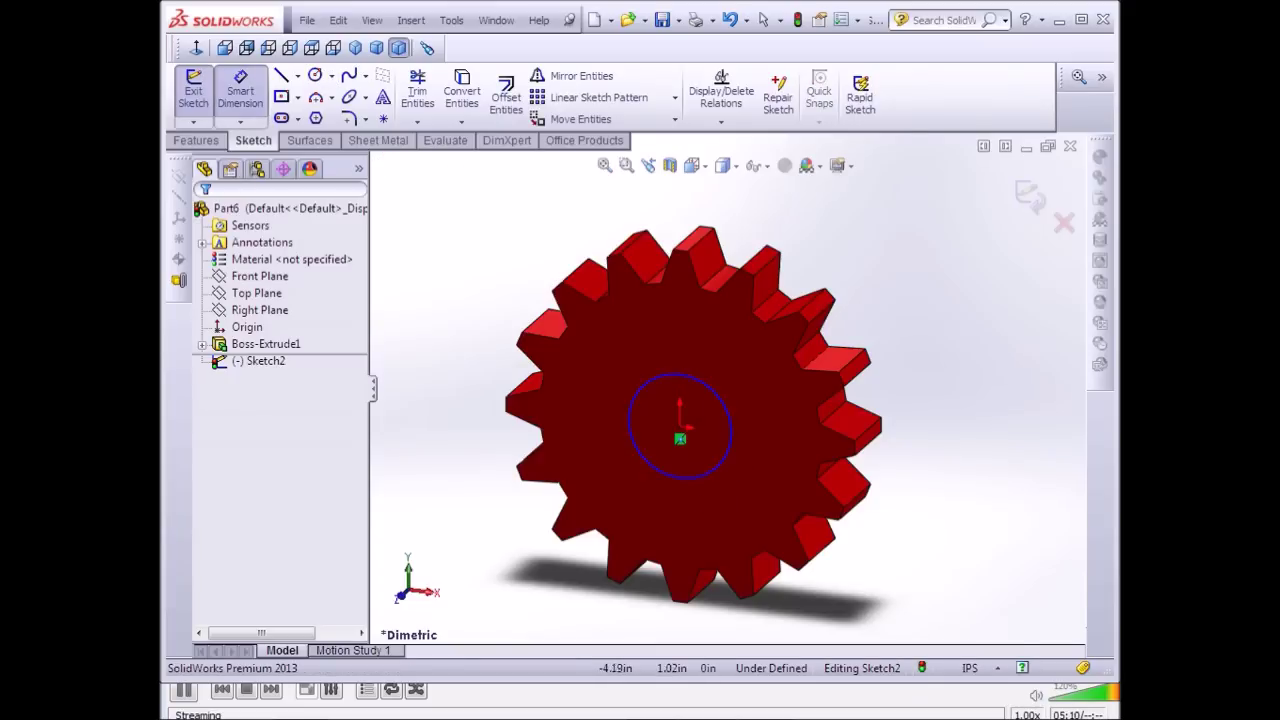
pyautogui.click(631, 415)
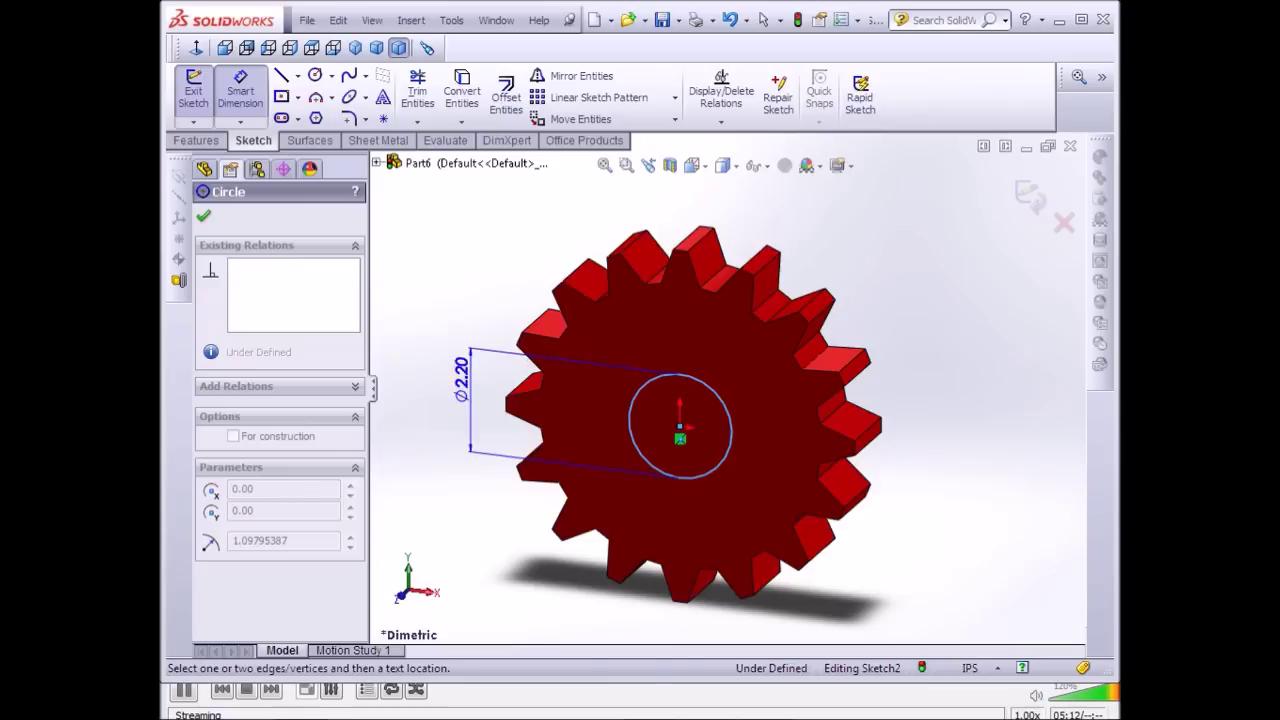
pyautogui.click(432, 372)
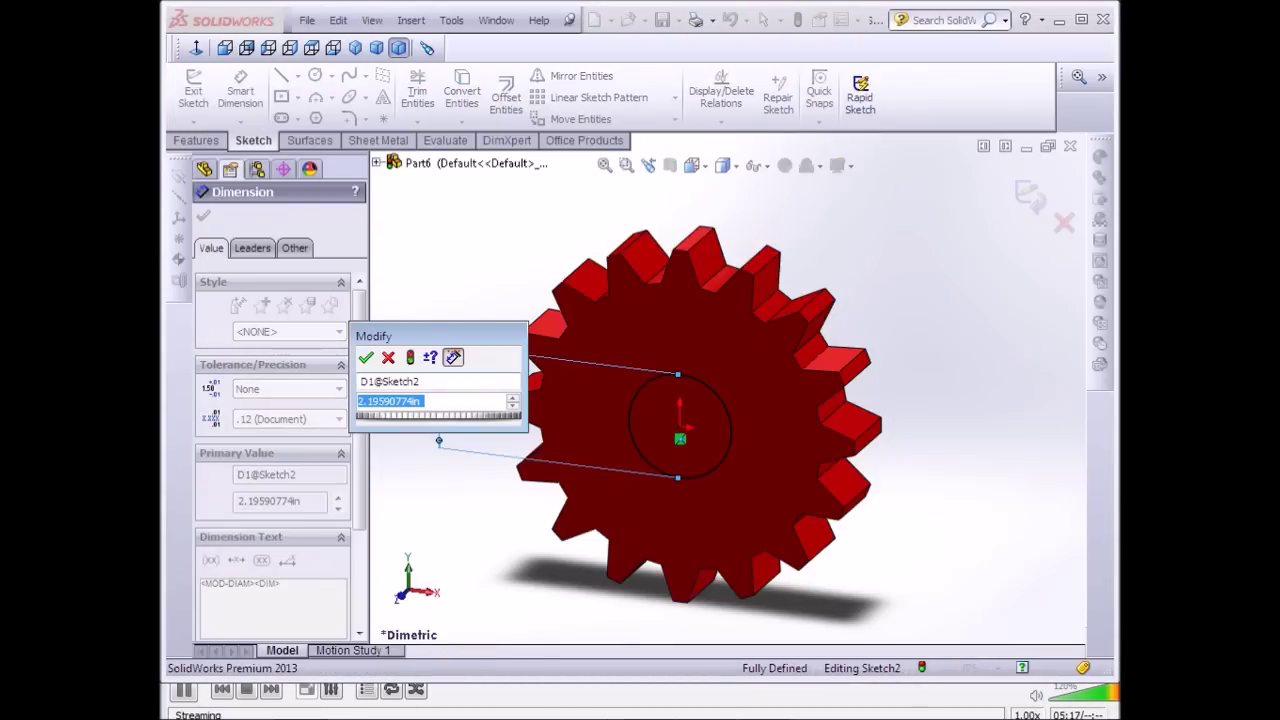
pyautogui.write('2')
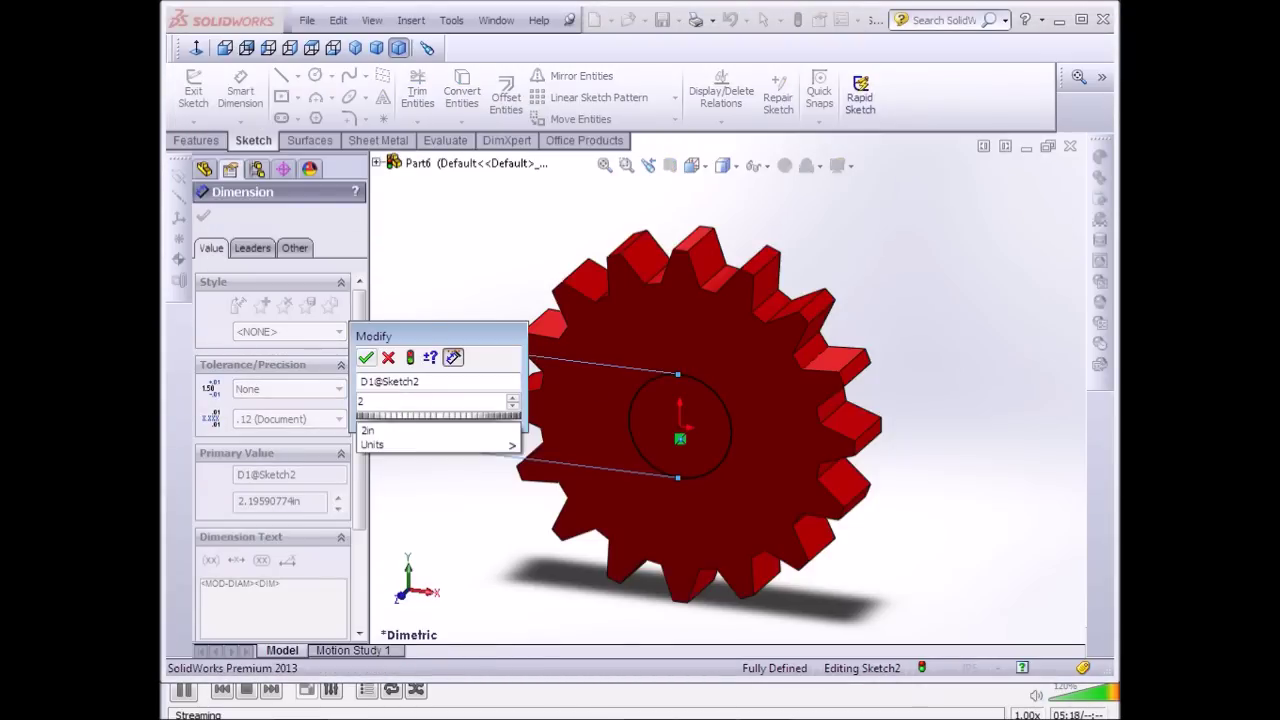
pyautogui.press('Return')
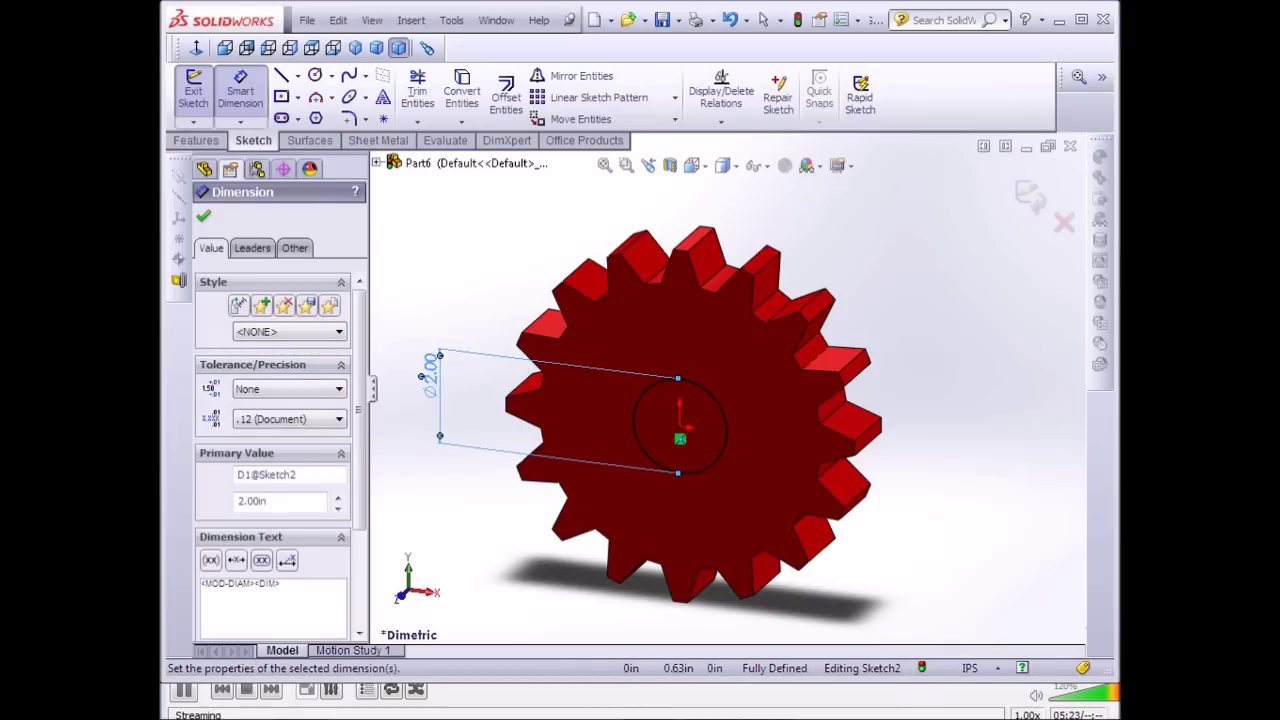
pyautogui.click(224, 48)
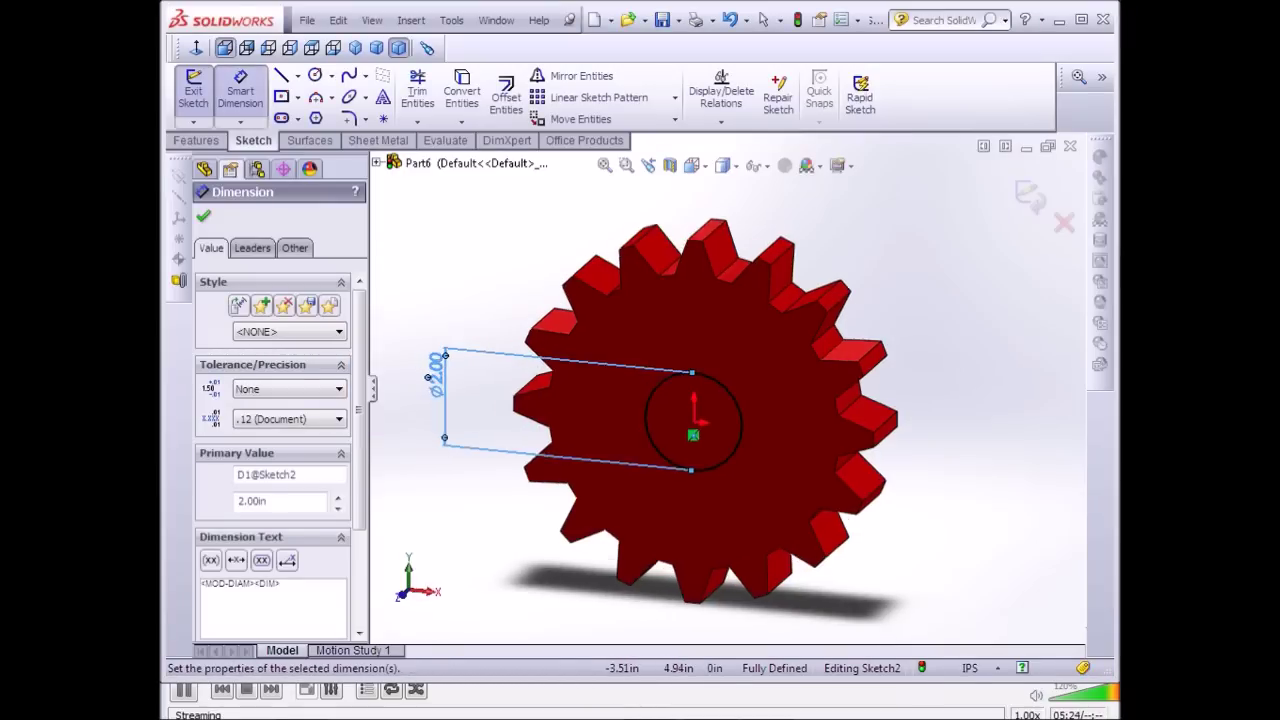
pyautogui.scroll(-2, 811, 352)
pyautogui.scroll(-2, 811, 352)
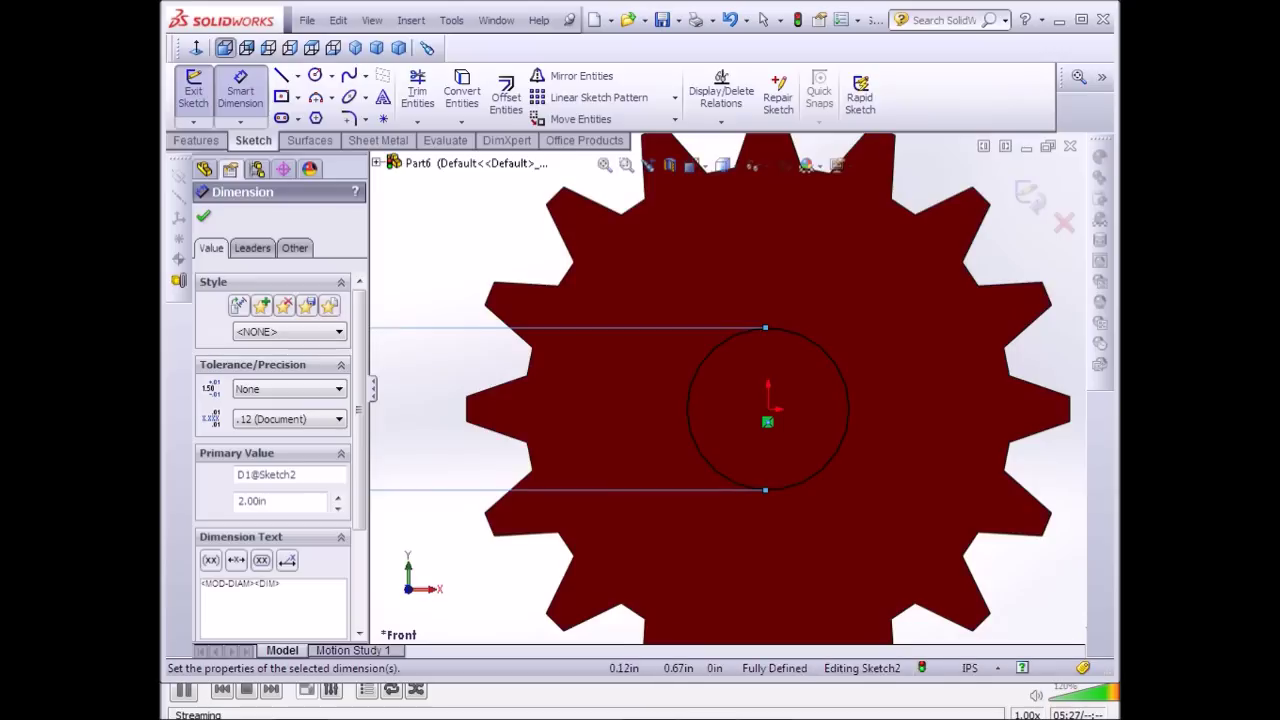
pyautogui.scroll(-1, 792, 338)
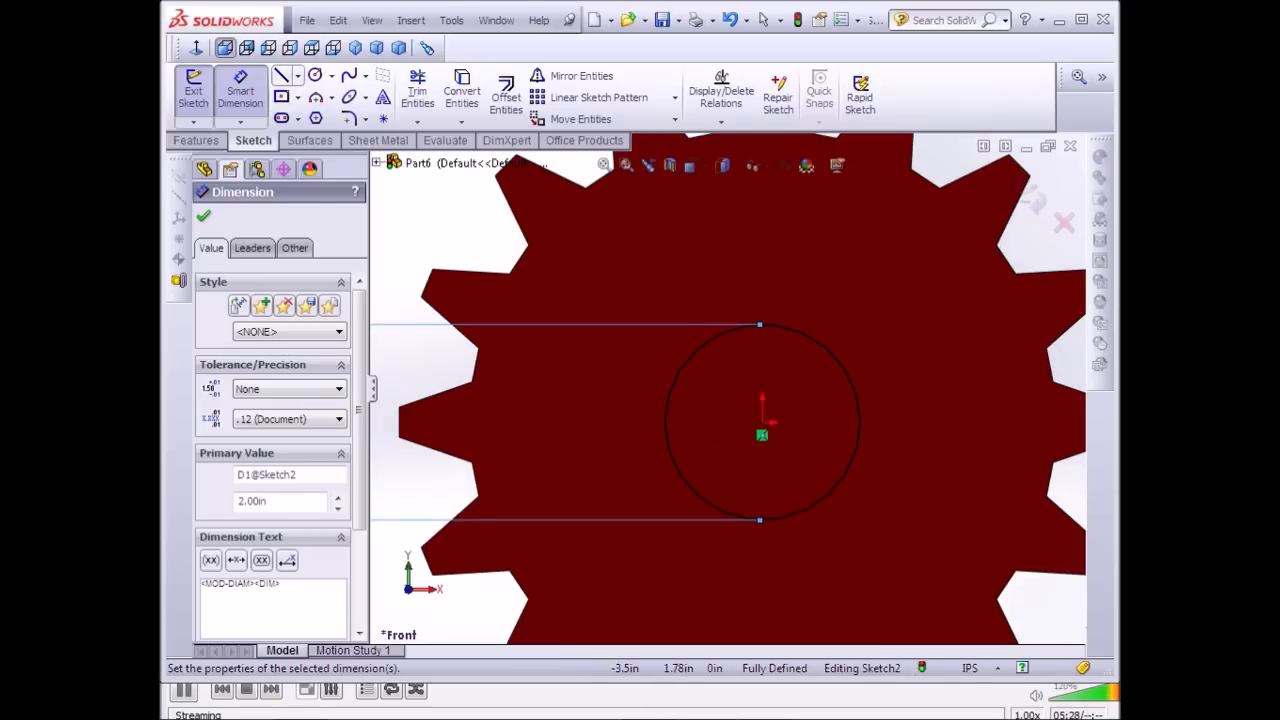
pyautogui.click(297, 76)
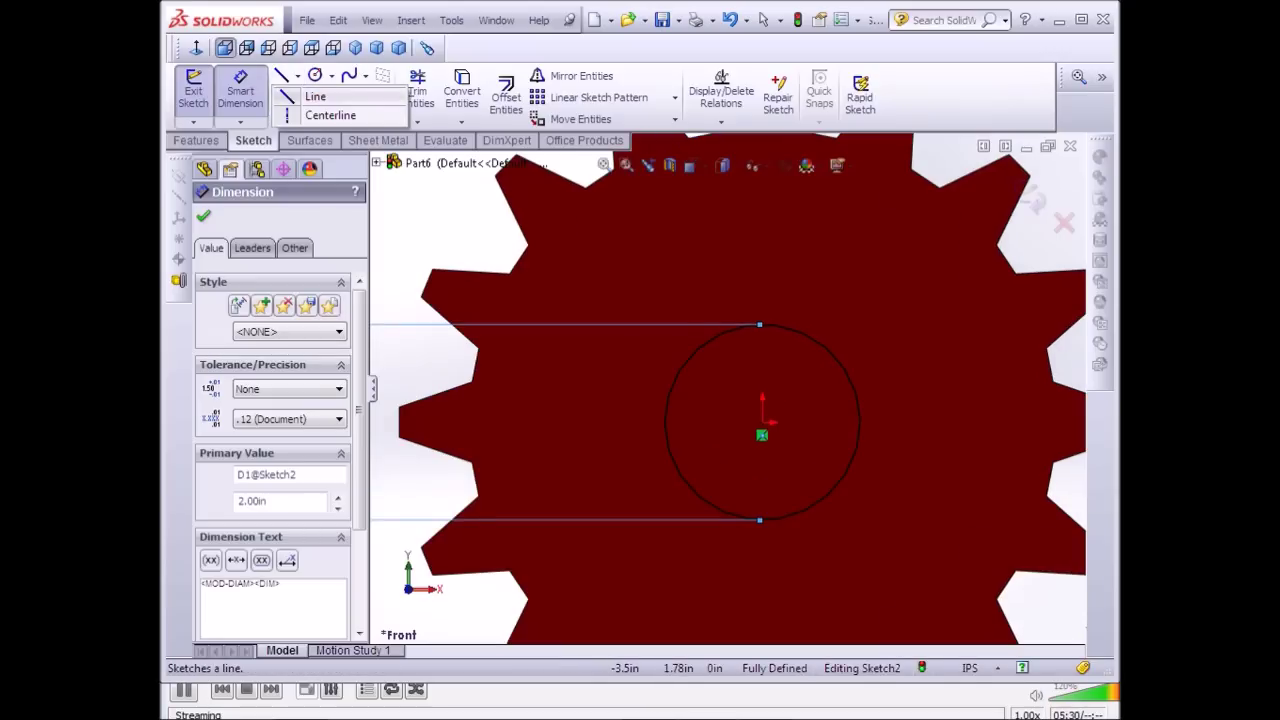
pyautogui.click(315, 96)
pyautogui.scroll(-2, 781, 300)
pyautogui.scroll(-2, 780, 368)
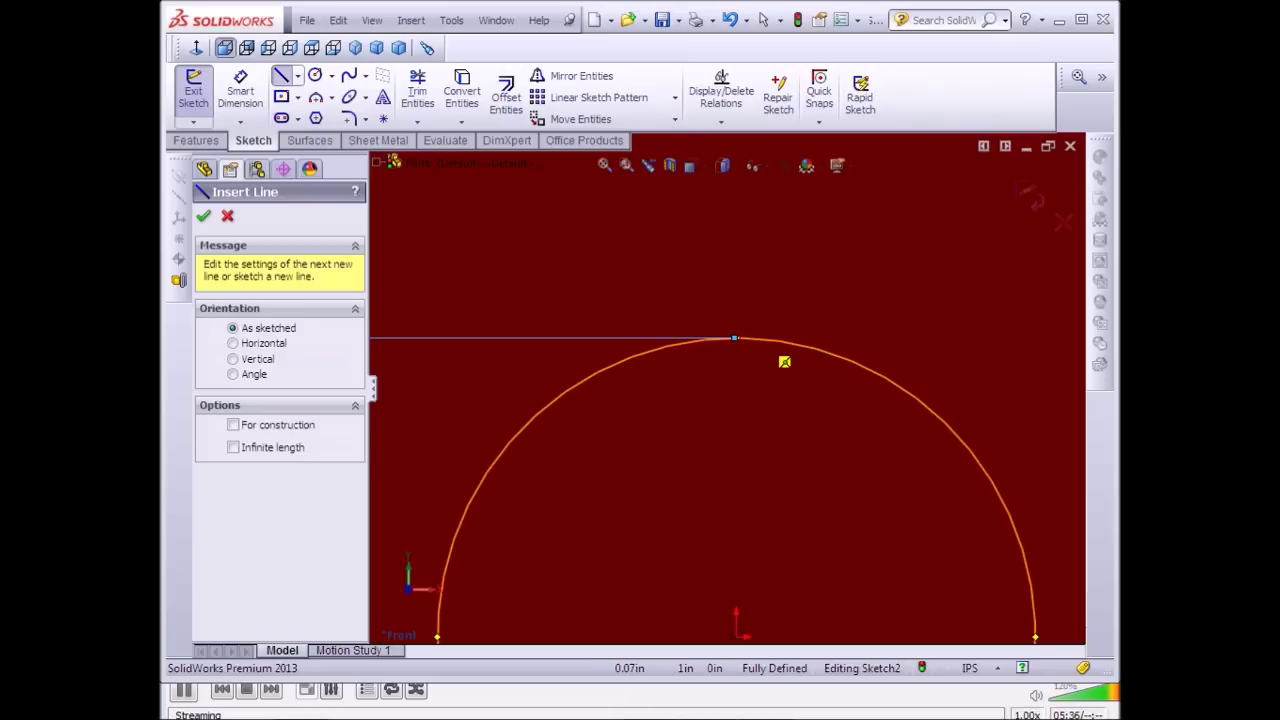
pyautogui.click(735, 338)
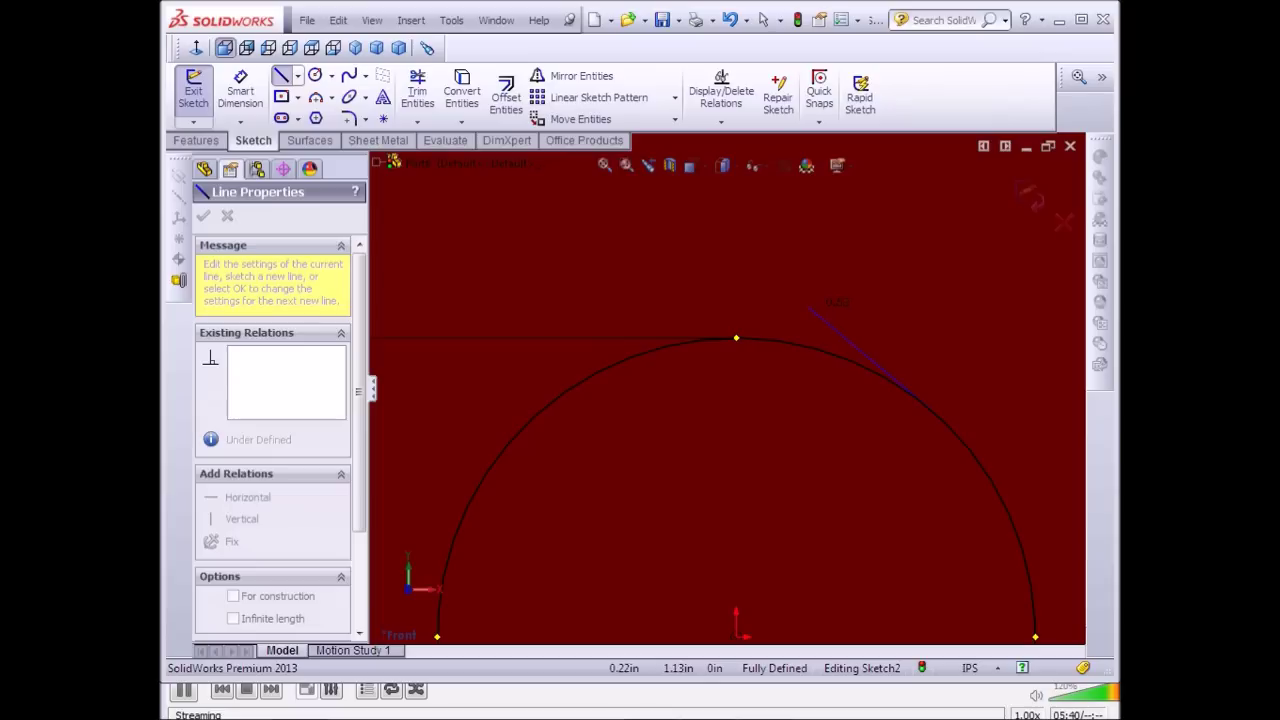
pyautogui.press('Escape')
pyautogui.press('Escape')
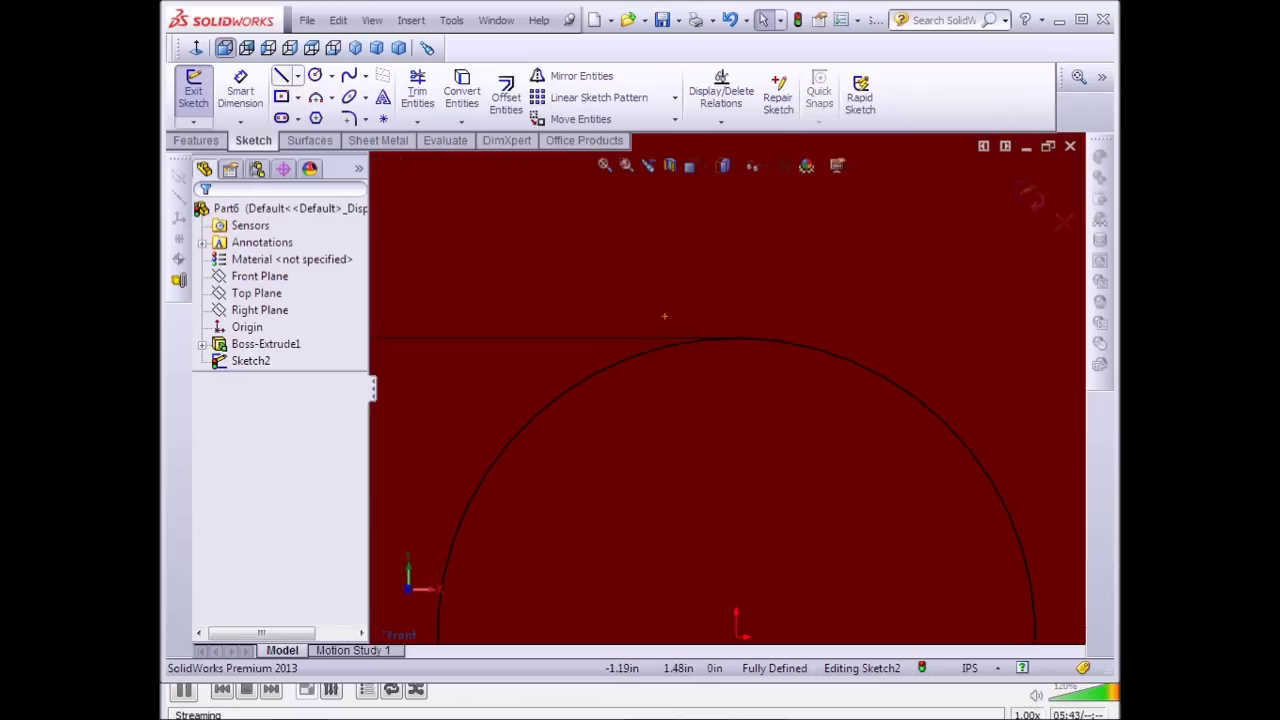
pyautogui.click(281, 75)
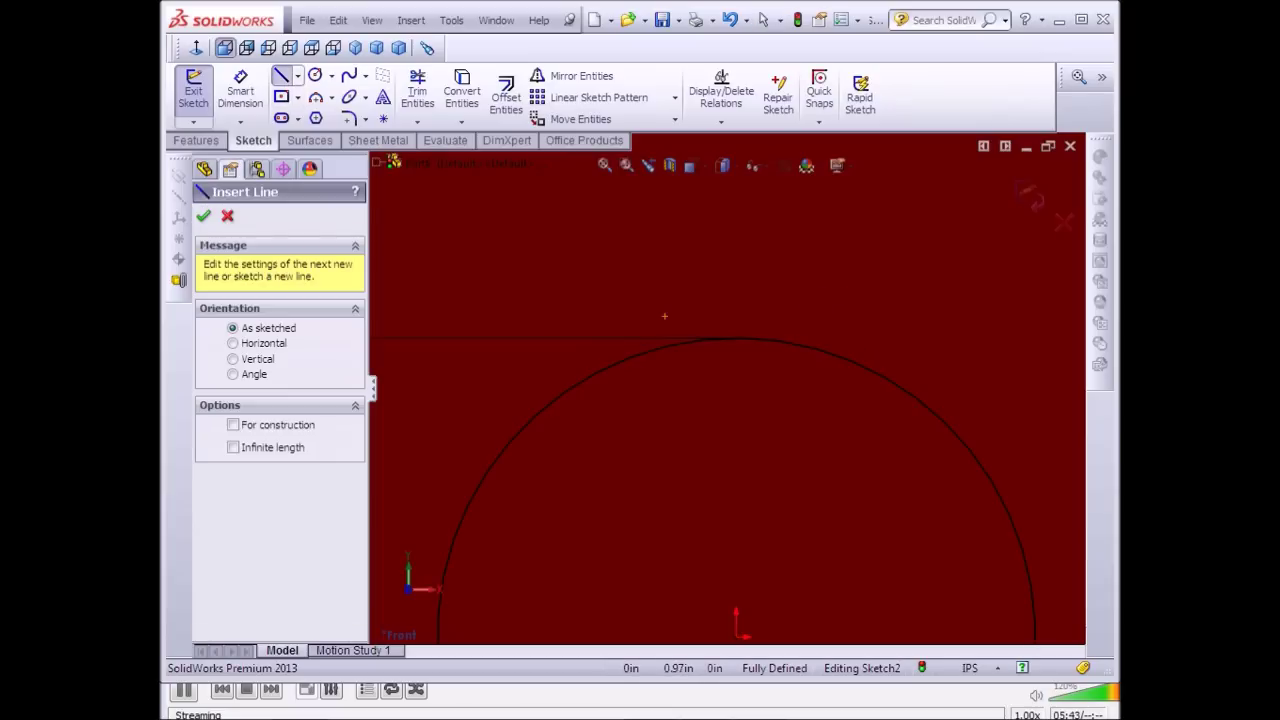
pyautogui.click(775, 350)
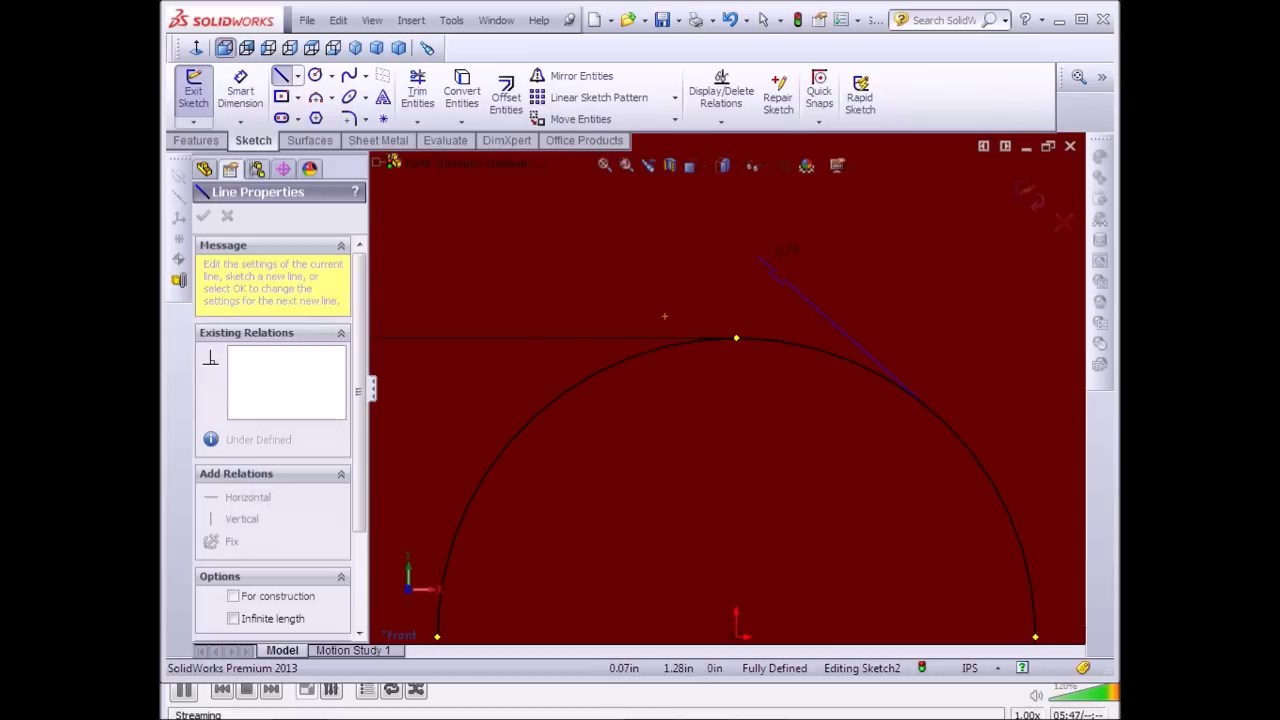
pyautogui.press('Escape')
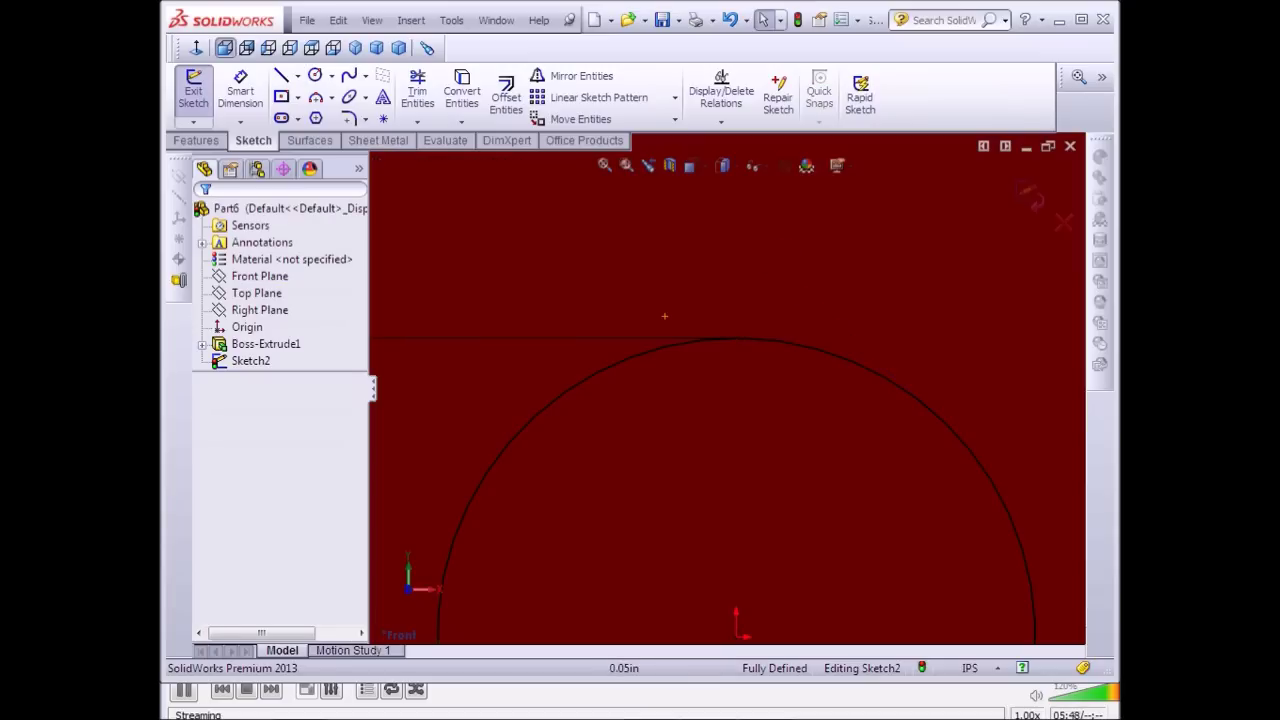
pyautogui.press('z')
pyautogui.press('z')
pyautogui.press('z')
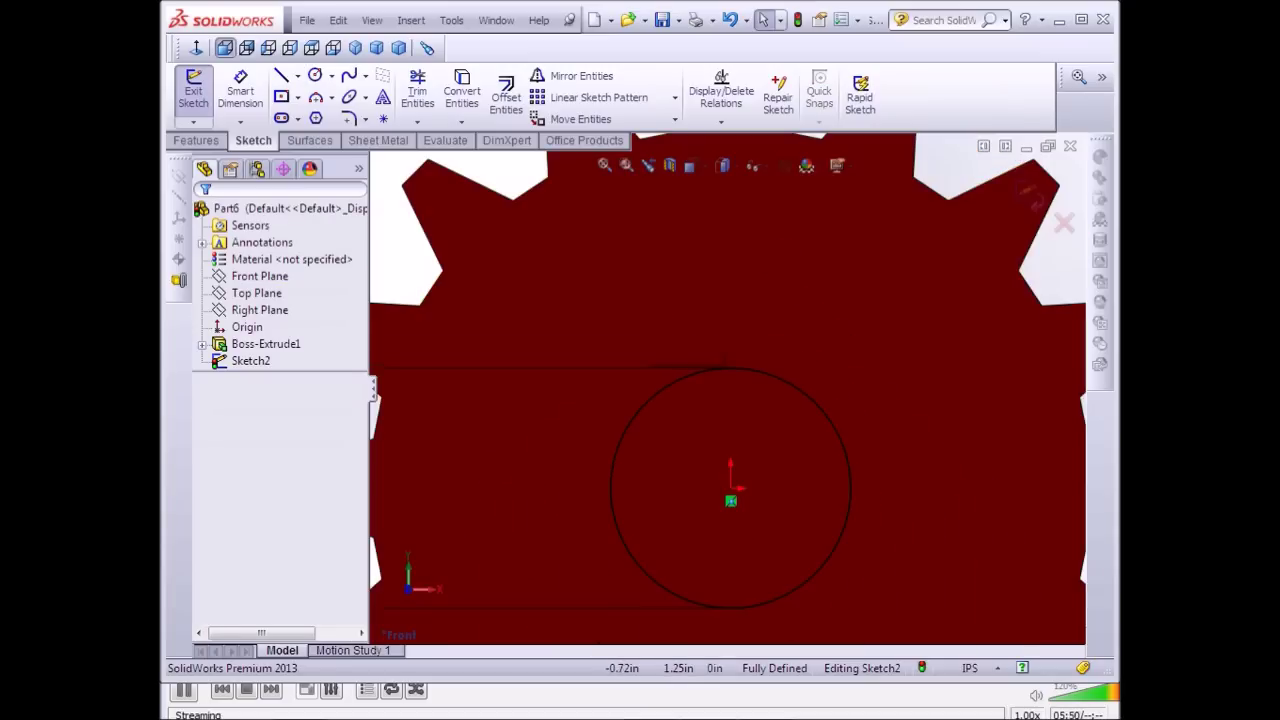
pyautogui.hotkey('shift', 'z')
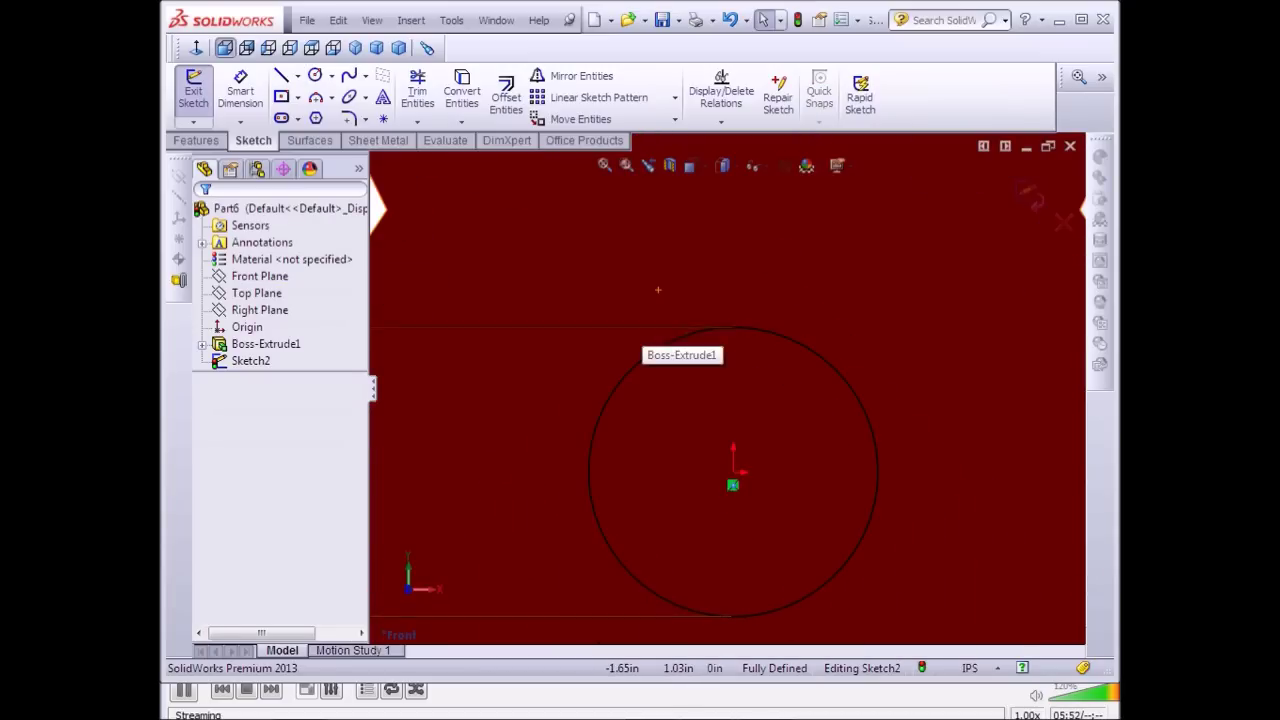
pyautogui.press('z')
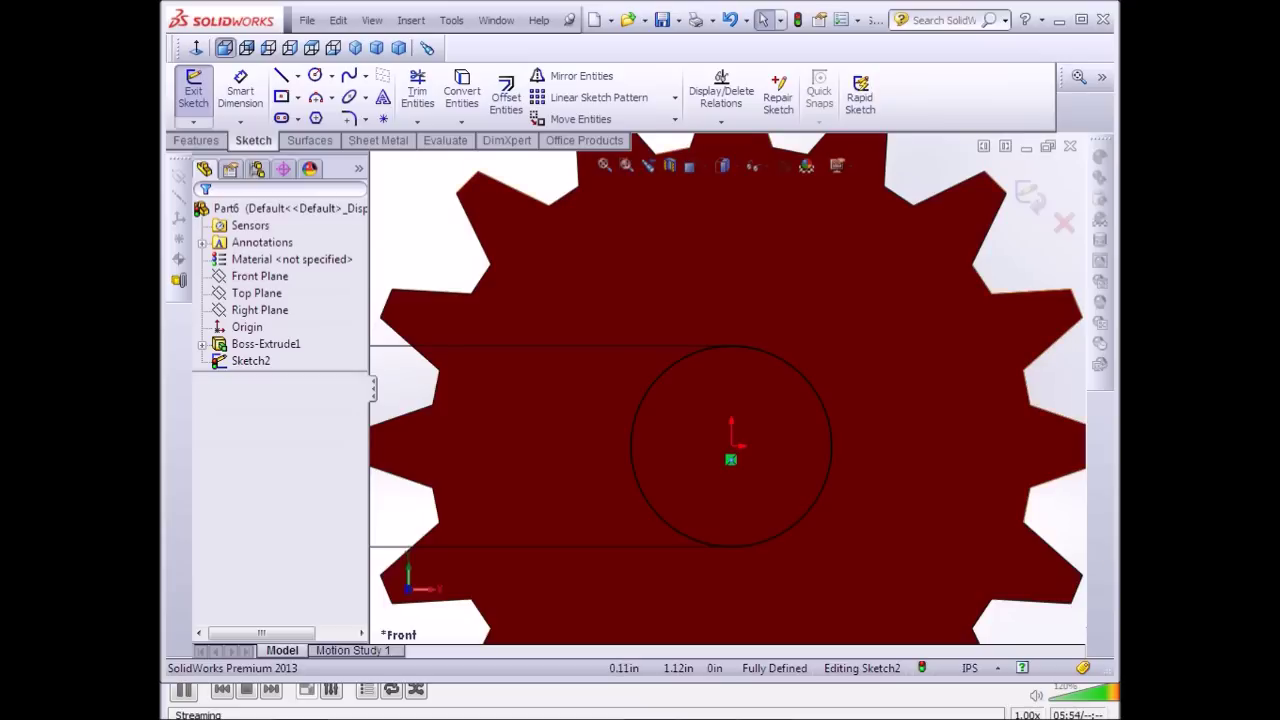
pyautogui.scroll(-3, 741, 356)
pyautogui.press('l')
pyautogui.click(281, 76)
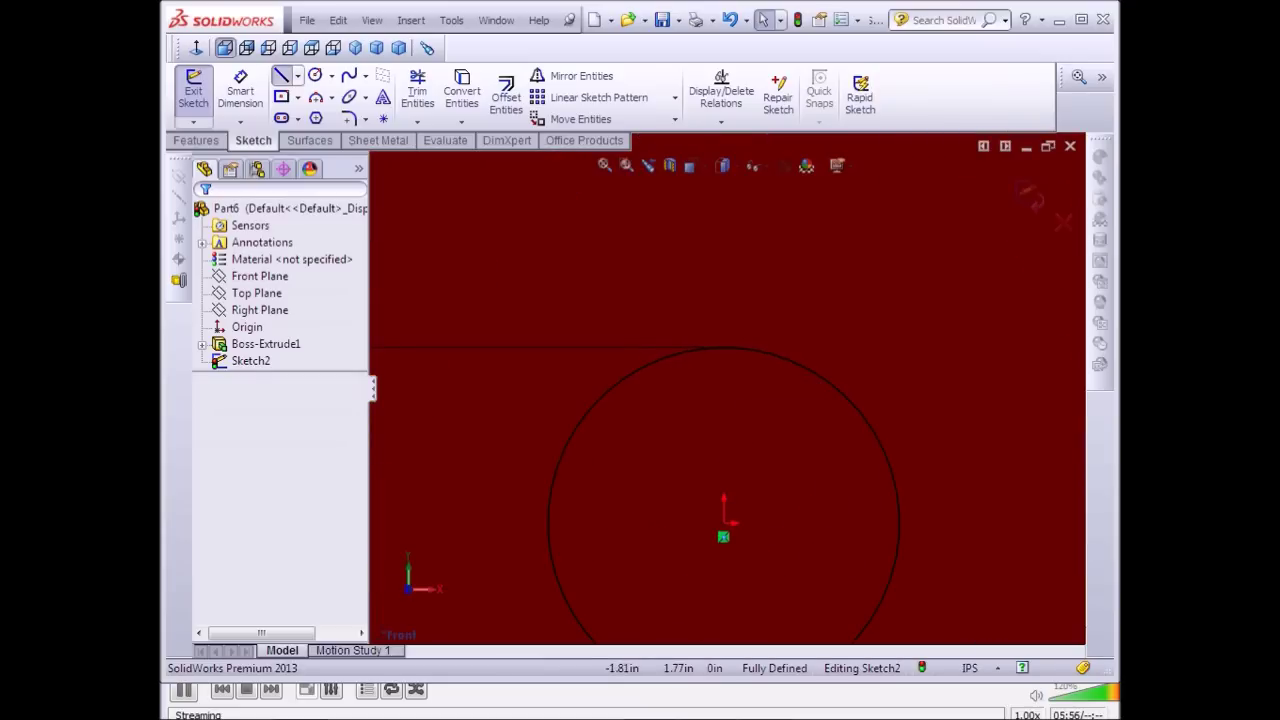
pyautogui.scroll(-1, 749, 422)
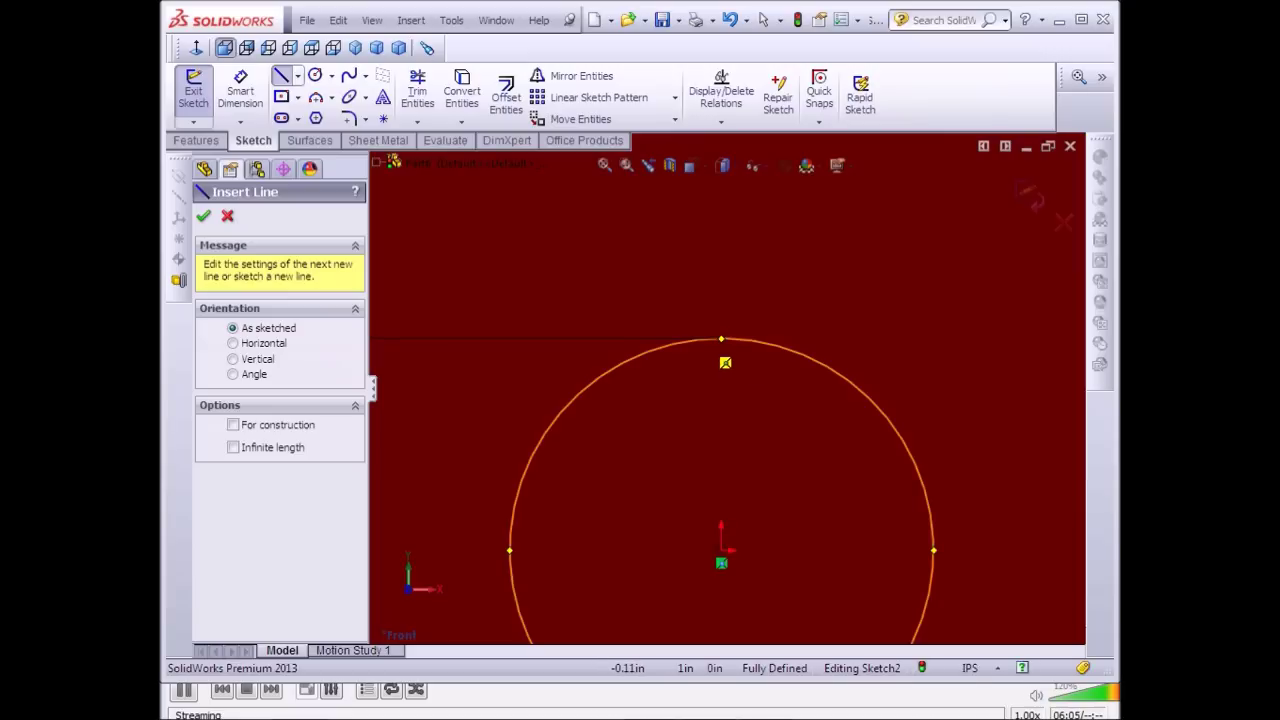
pyautogui.click(603, 372)
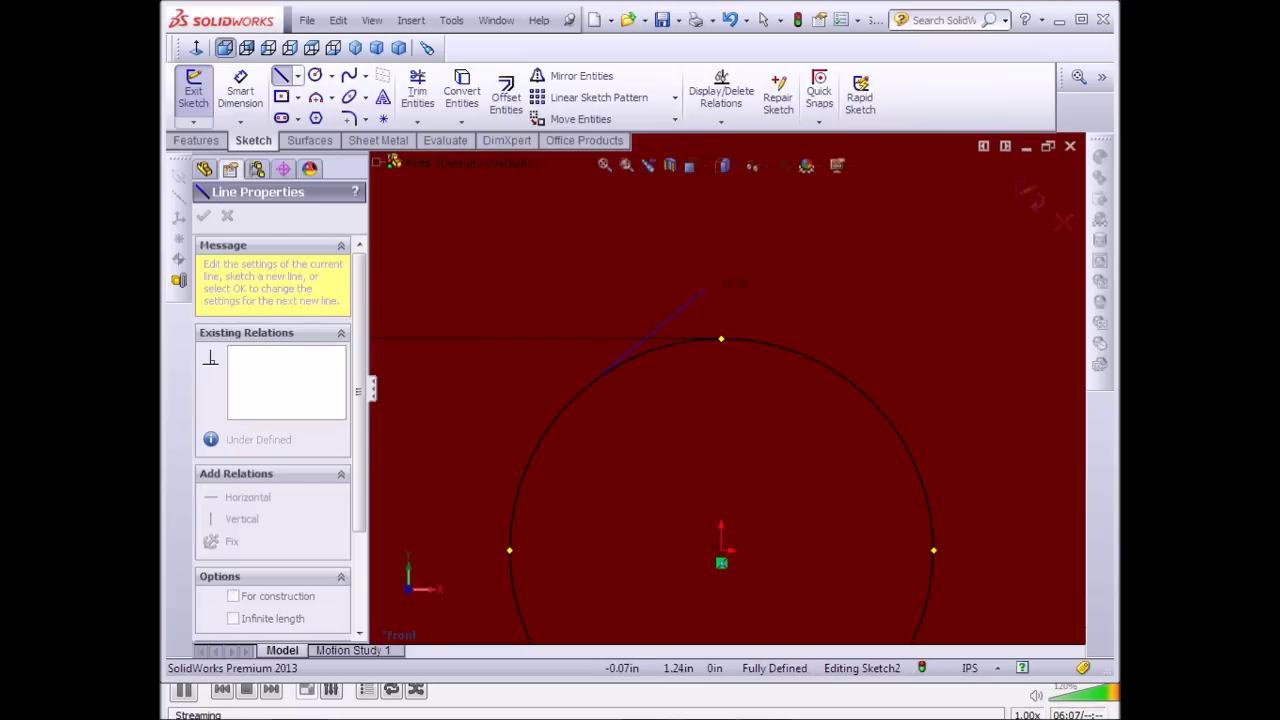
pyautogui.press('Escape')
pyautogui.scroll(-2, 706, 339)
pyautogui.scroll(-3, 706, 339)
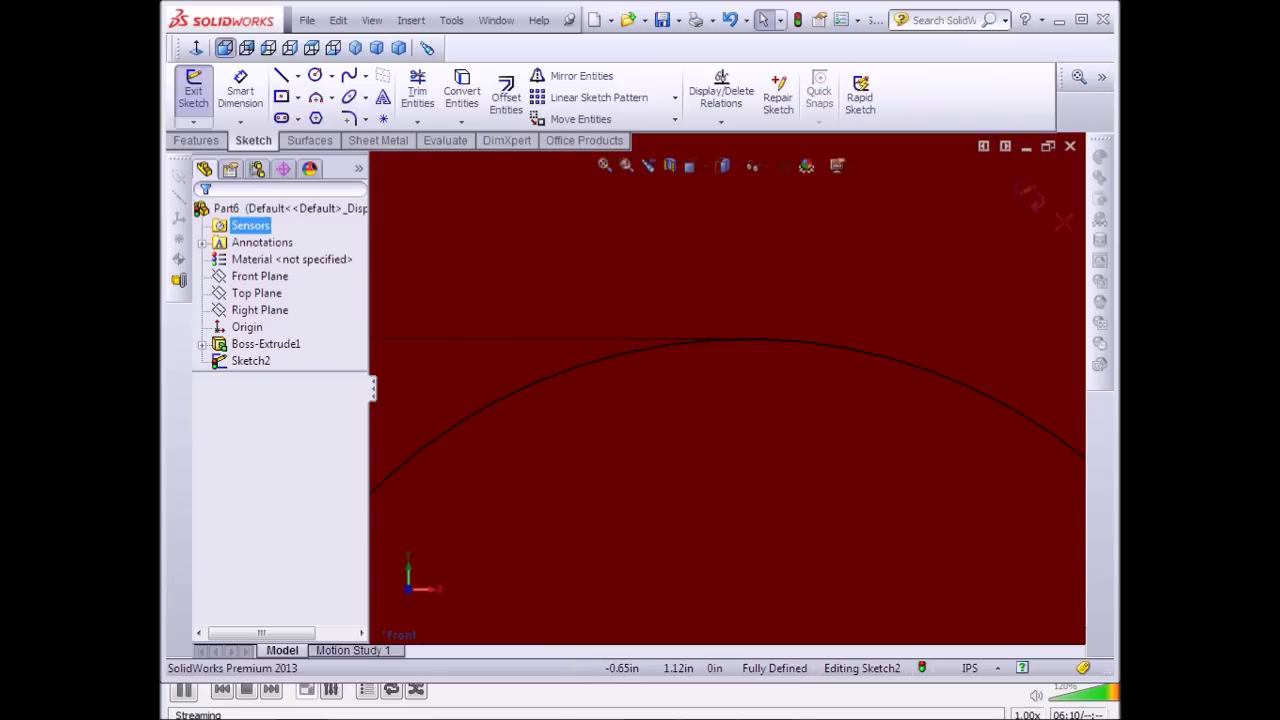
pyautogui.click(282, 76)
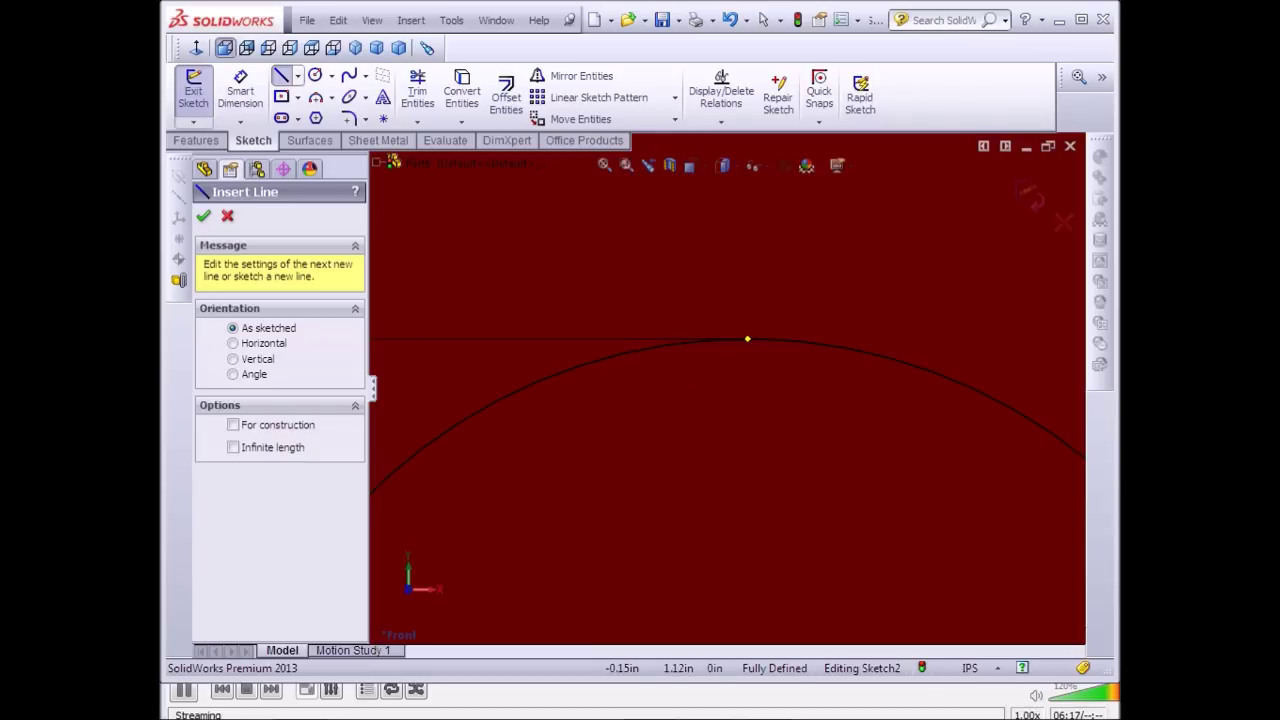
pyautogui.click(856, 368)
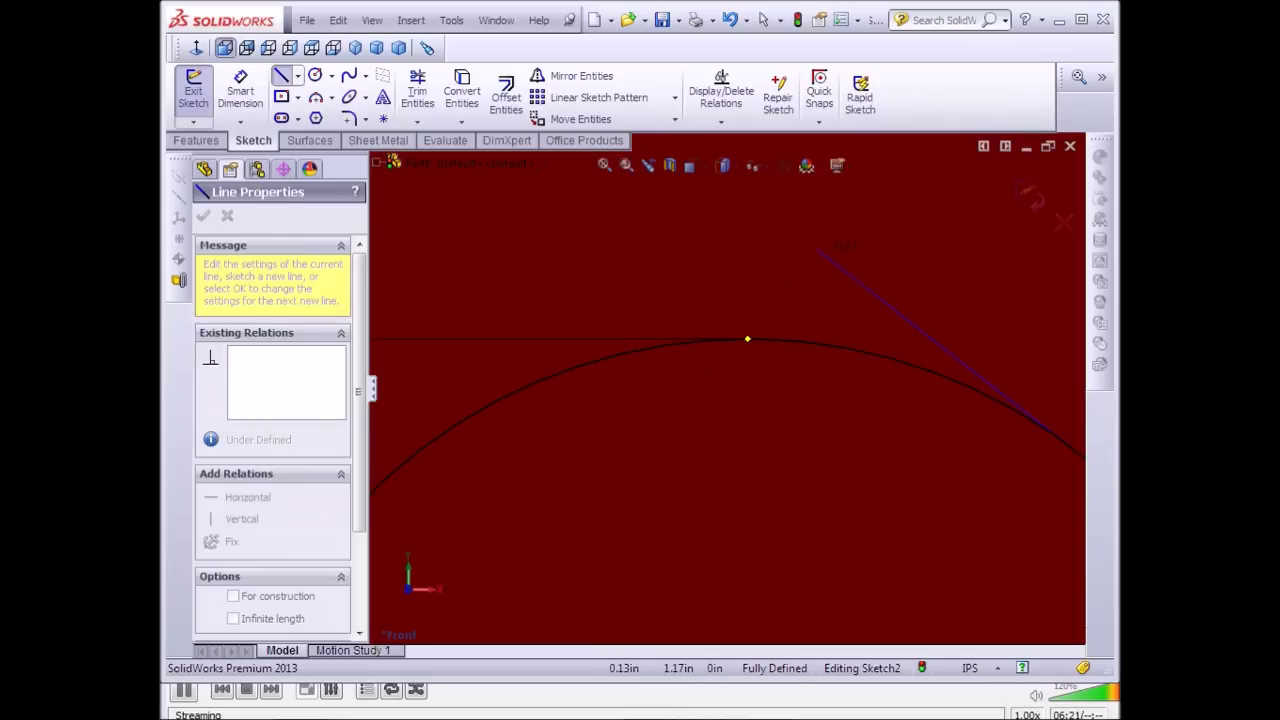
pyautogui.press('Escape')
pyautogui.press('Escape')
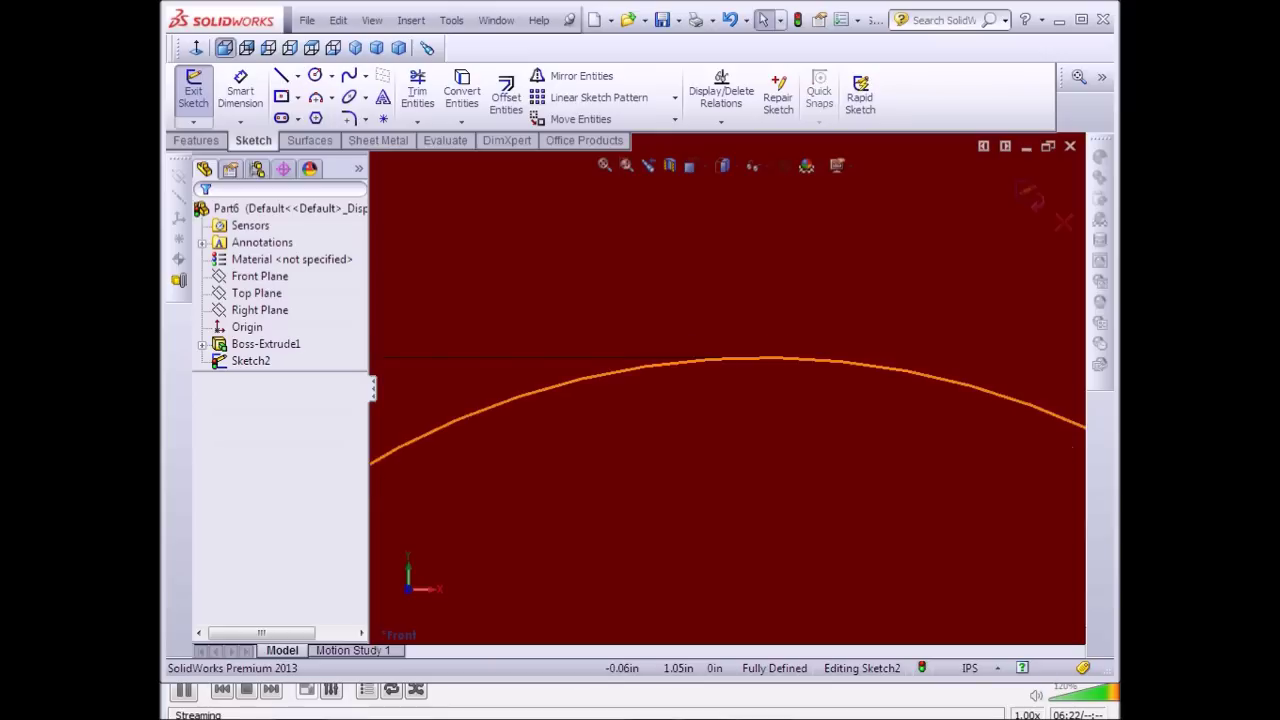
pyautogui.scroll(1, 735, 385)
pyautogui.scroll(3, 735, 385)
pyautogui.scroll(2, 735, 385)
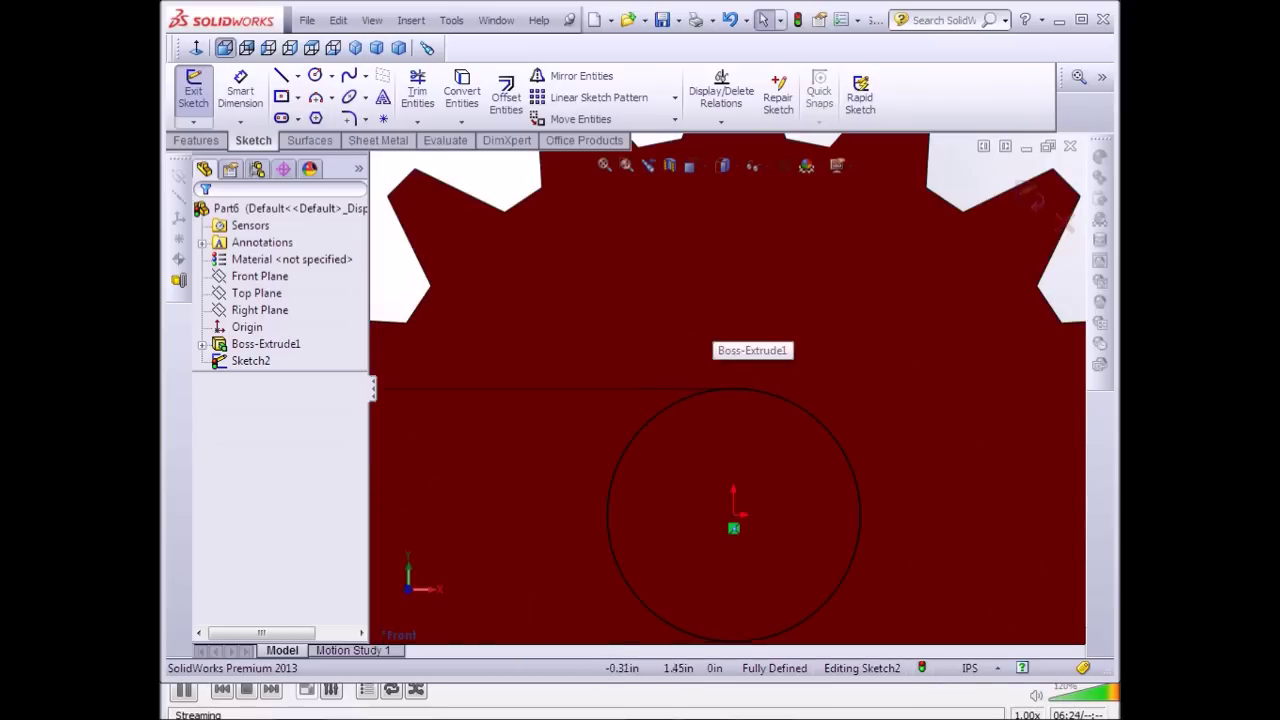
pyautogui.click(297, 76)
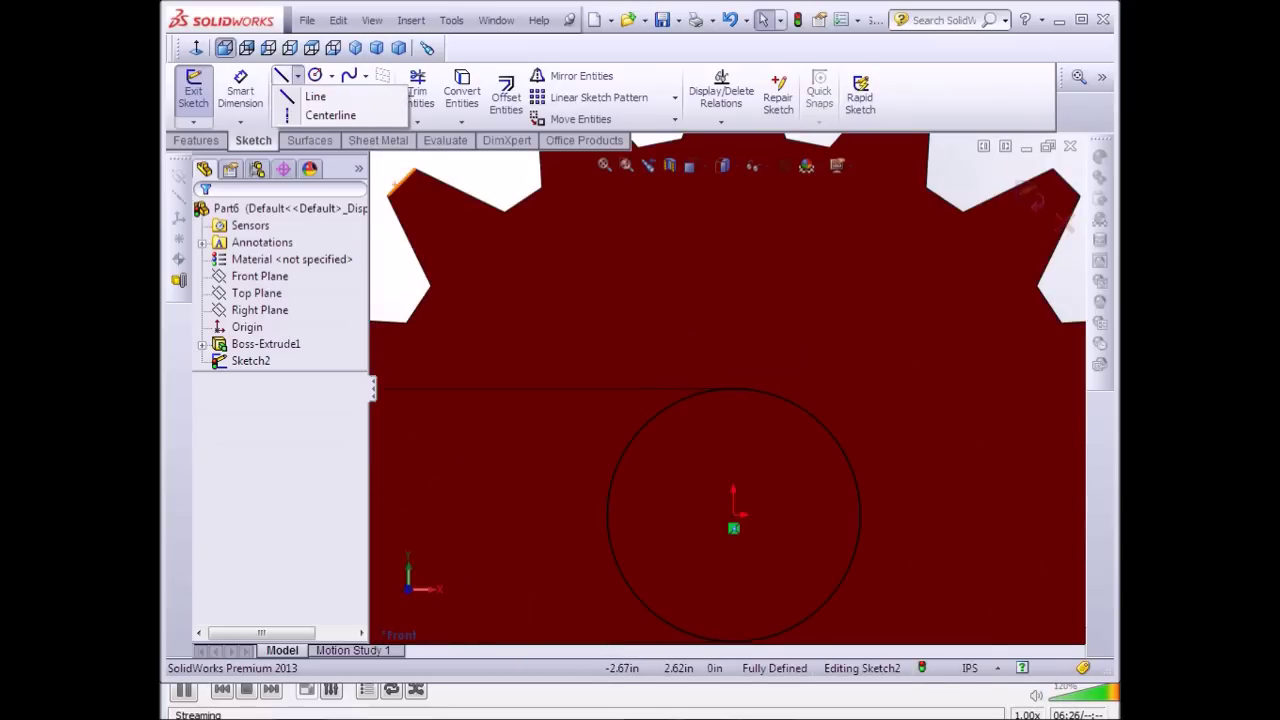
# Draw a vertical centerline from the bore center, then the keyway's short top line and side line down to the bore.
pyautogui.click(330, 115)
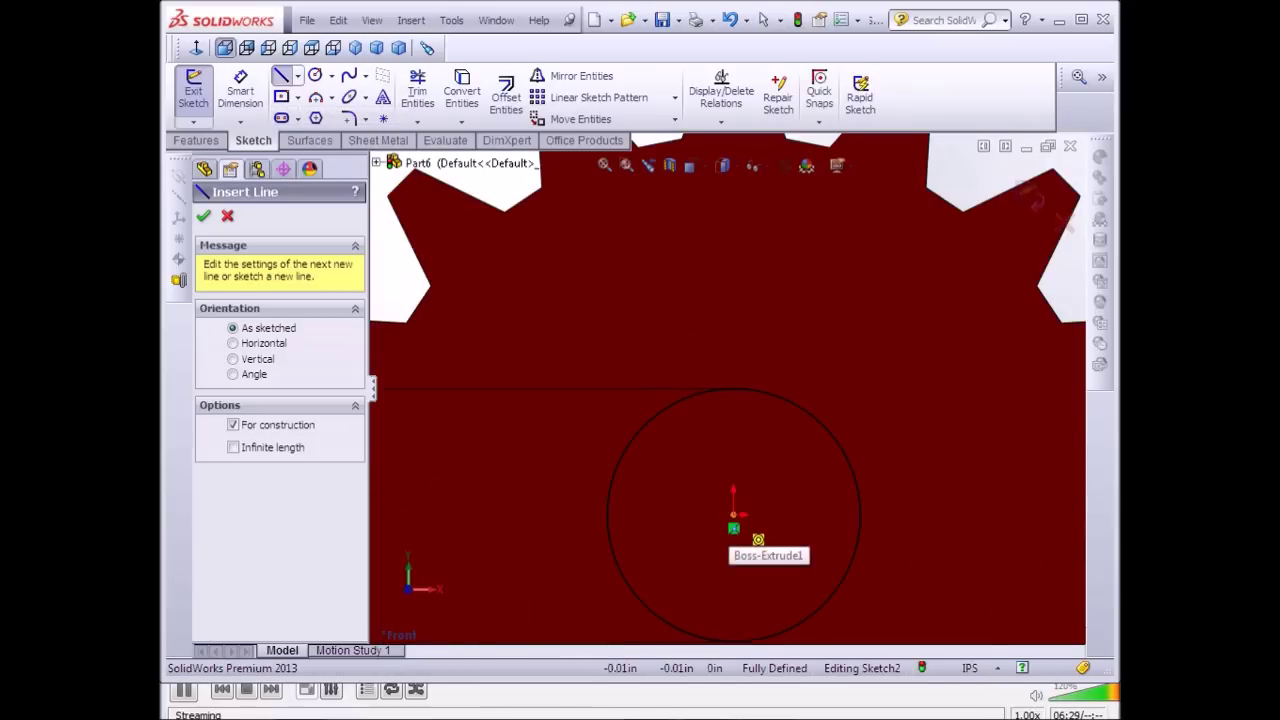
pyautogui.click(758, 540)
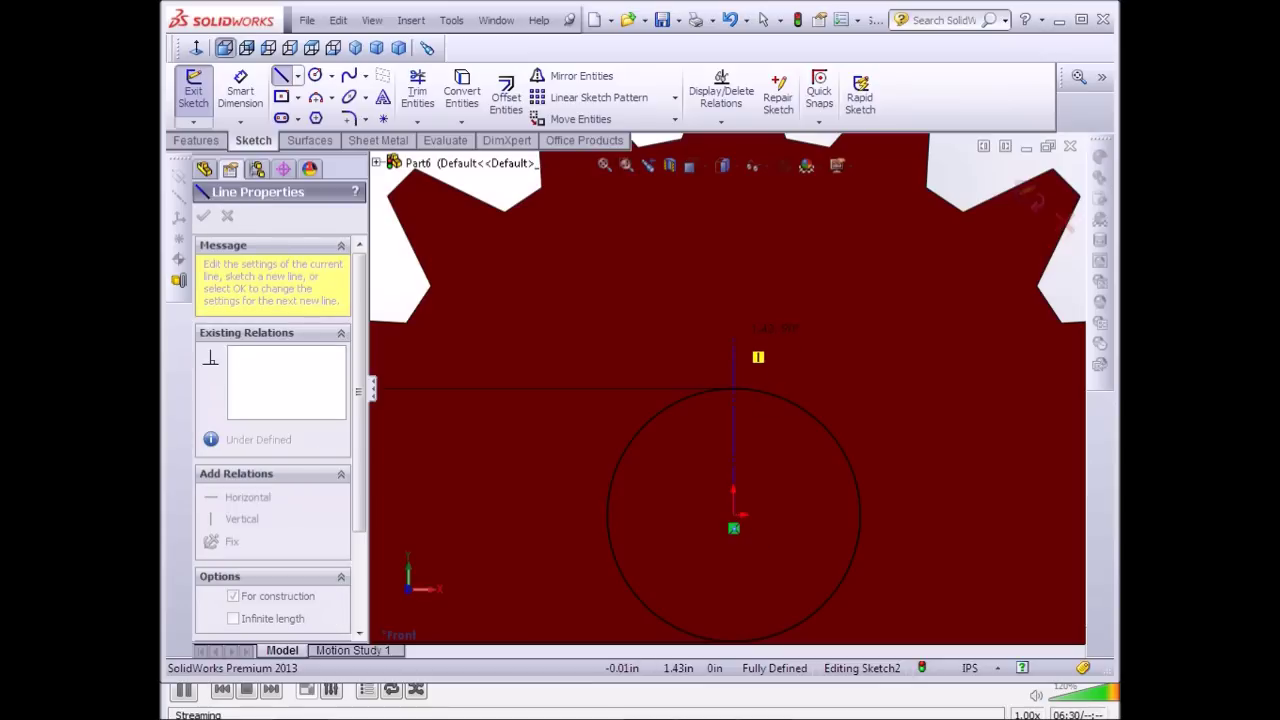
pyautogui.click(297, 76)
pyautogui.click(310, 96)
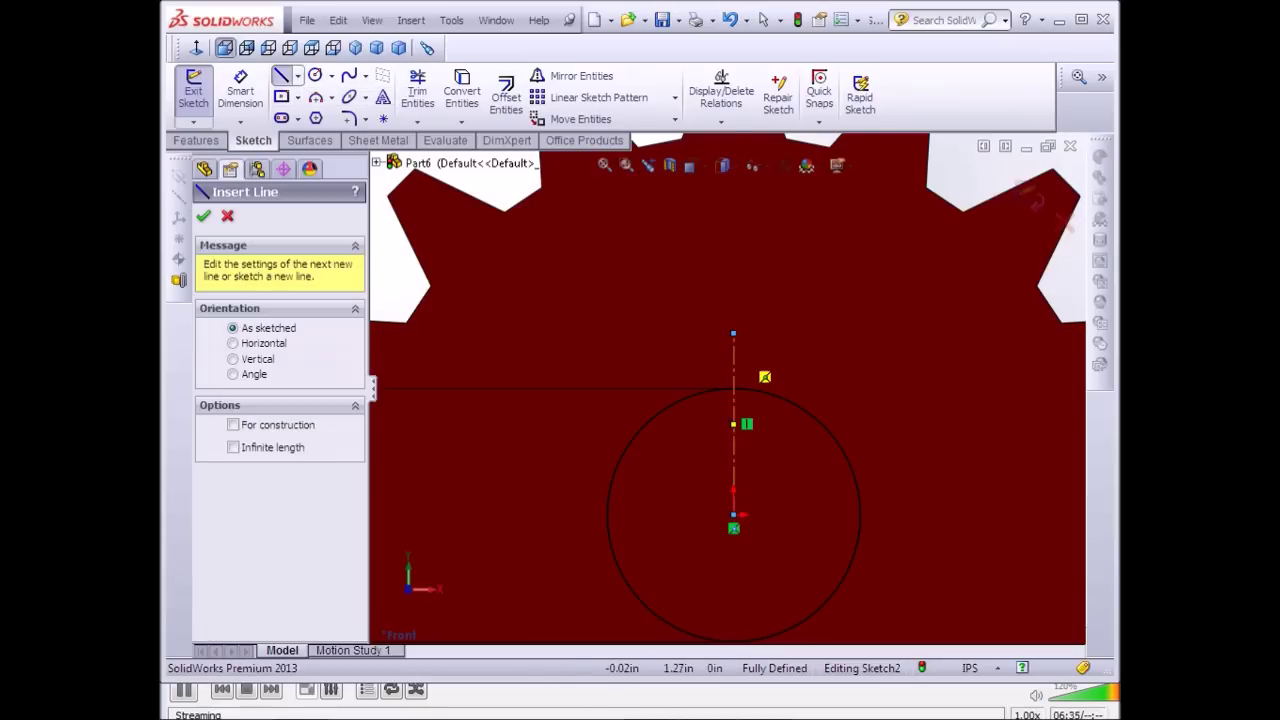
pyautogui.scroll(-1, 760, 378)
pyautogui.scroll(-1, 758, 374)
pyautogui.scroll(-2, 756, 370)
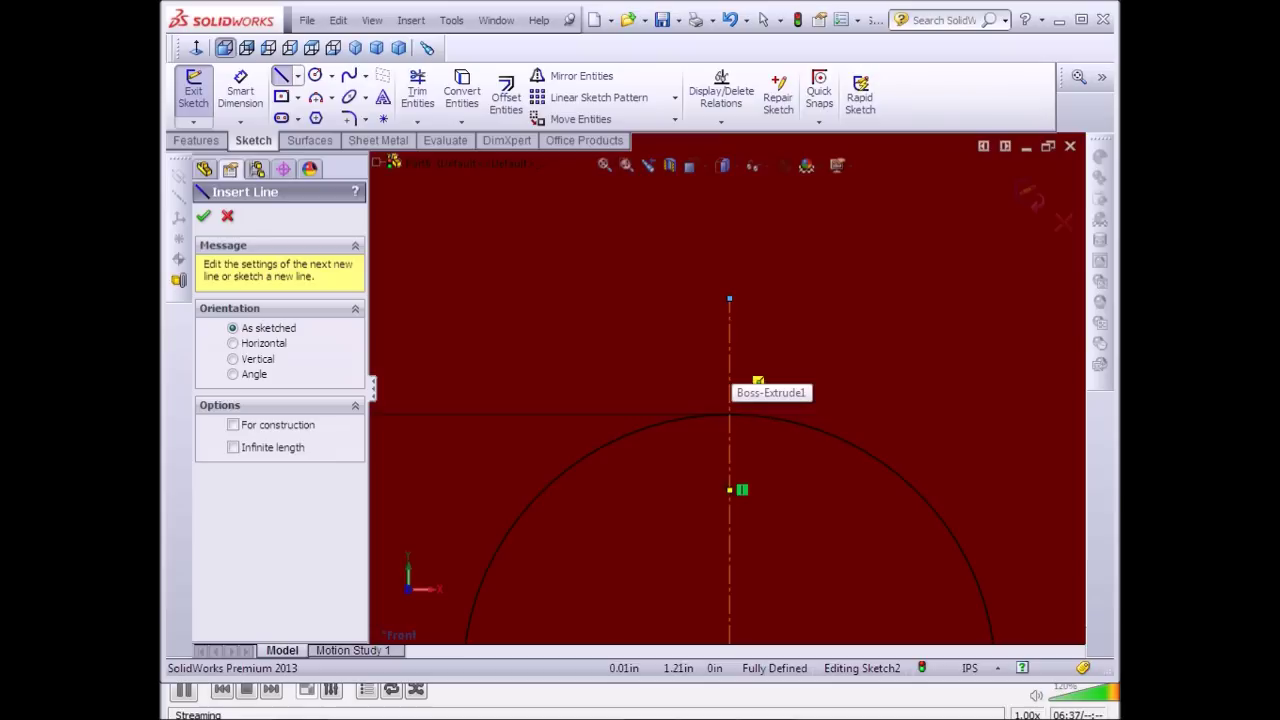
pyautogui.click(731, 341)
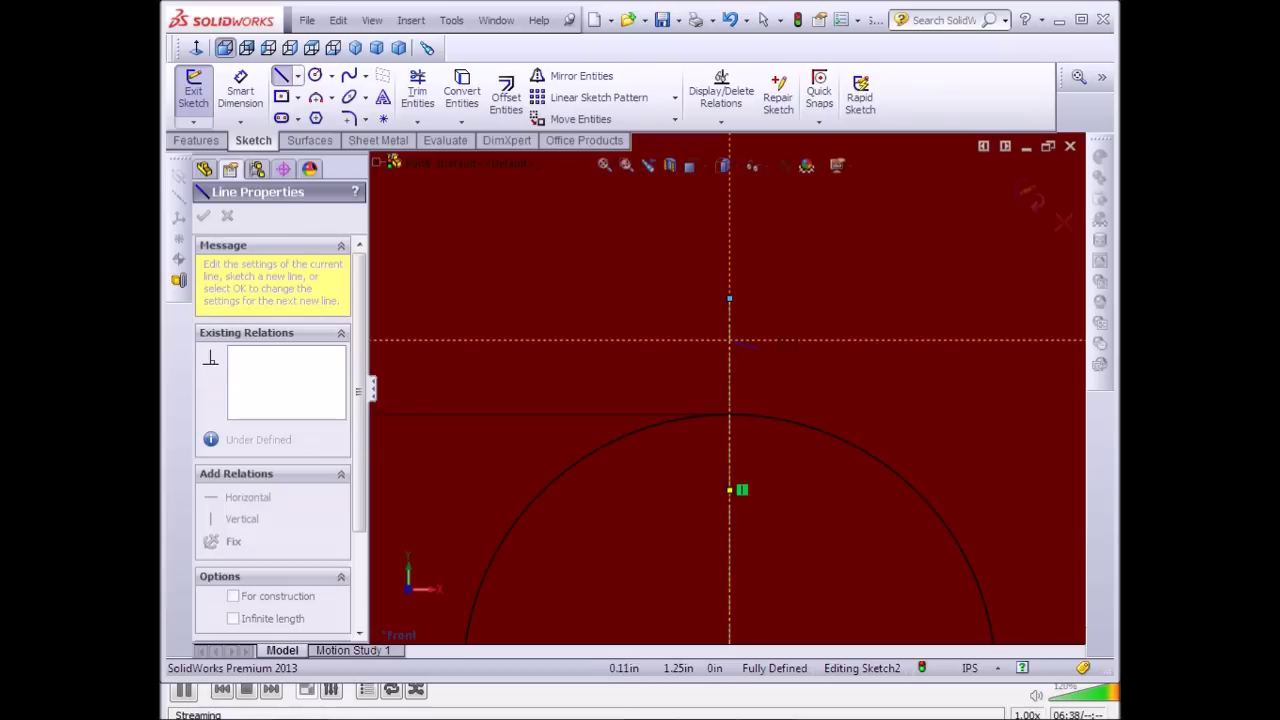
pyautogui.click(740, 340)
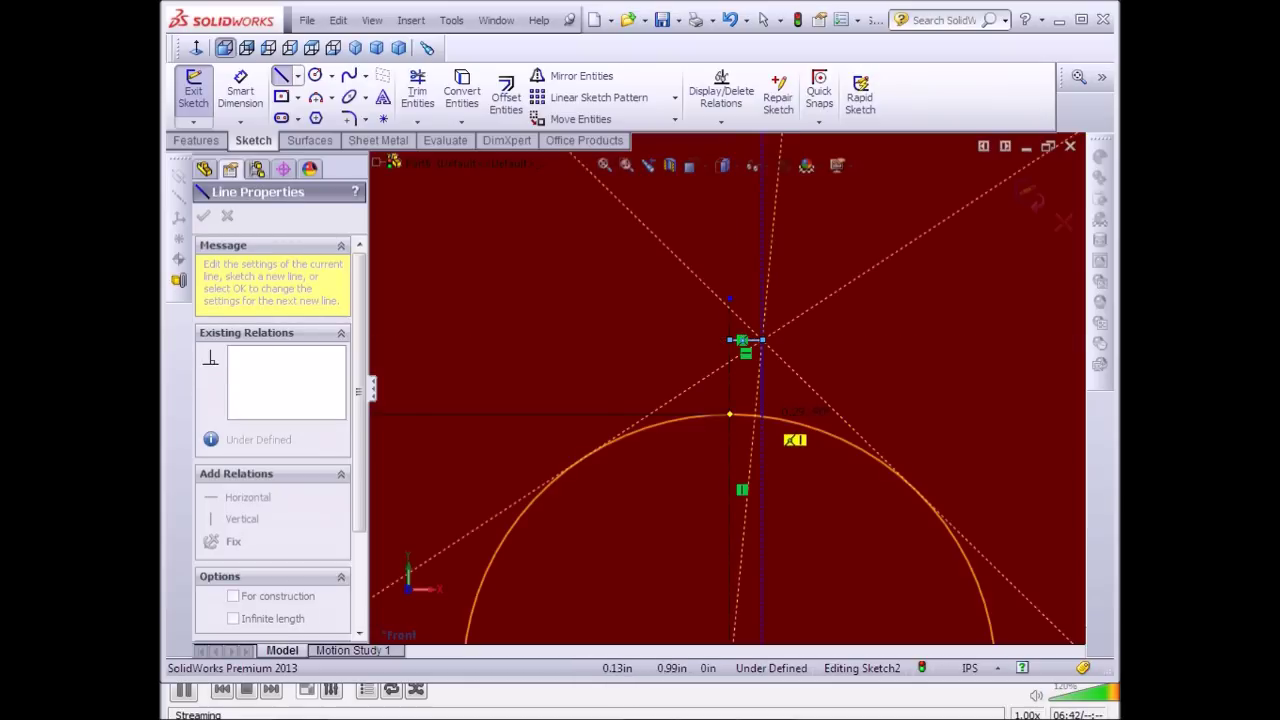
pyautogui.click(762, 413)
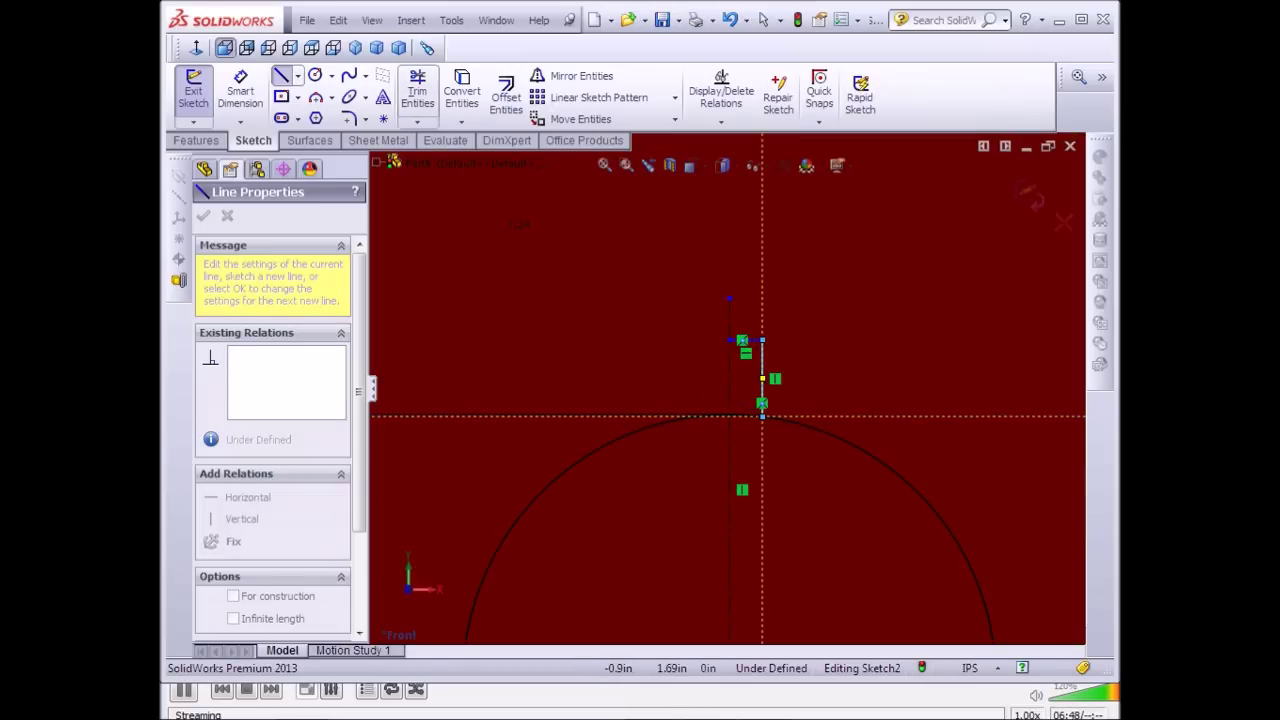
pyautogui.click(575, 76)
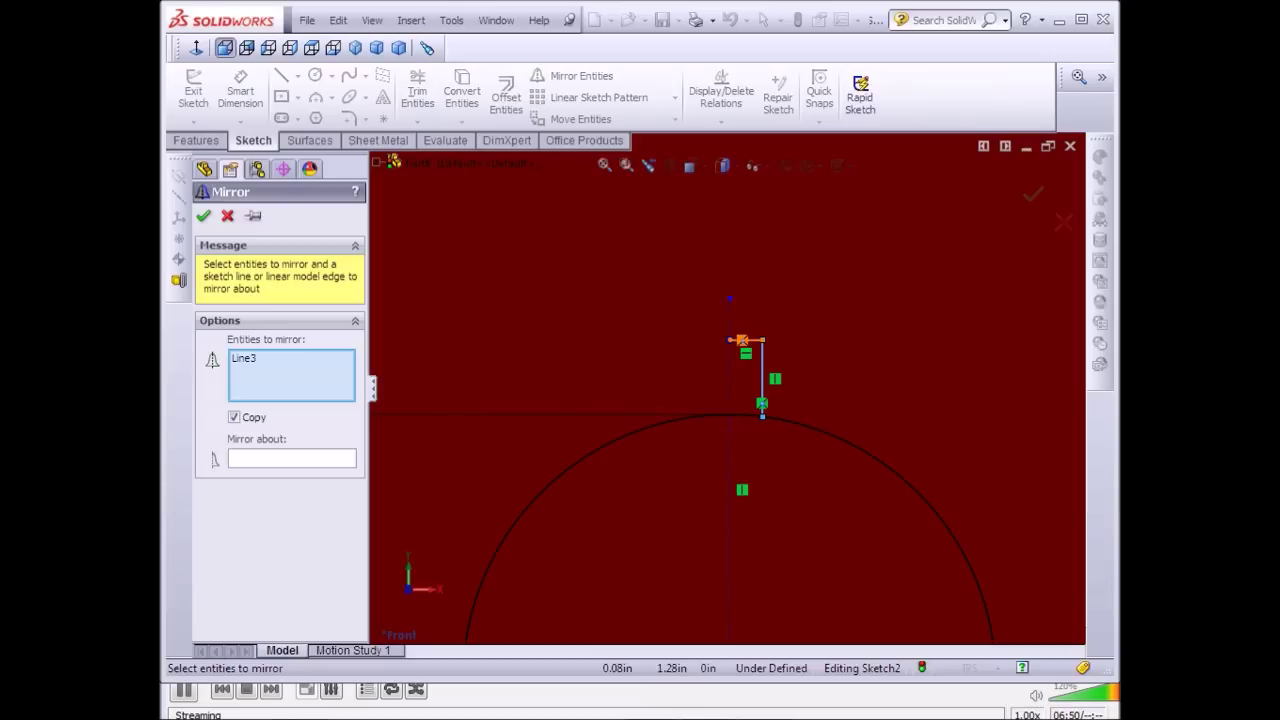
# Mirror the keyway's top and side lines (Line3, Line2) about the Line1 centerline.
pyautogui.click(742, 341)
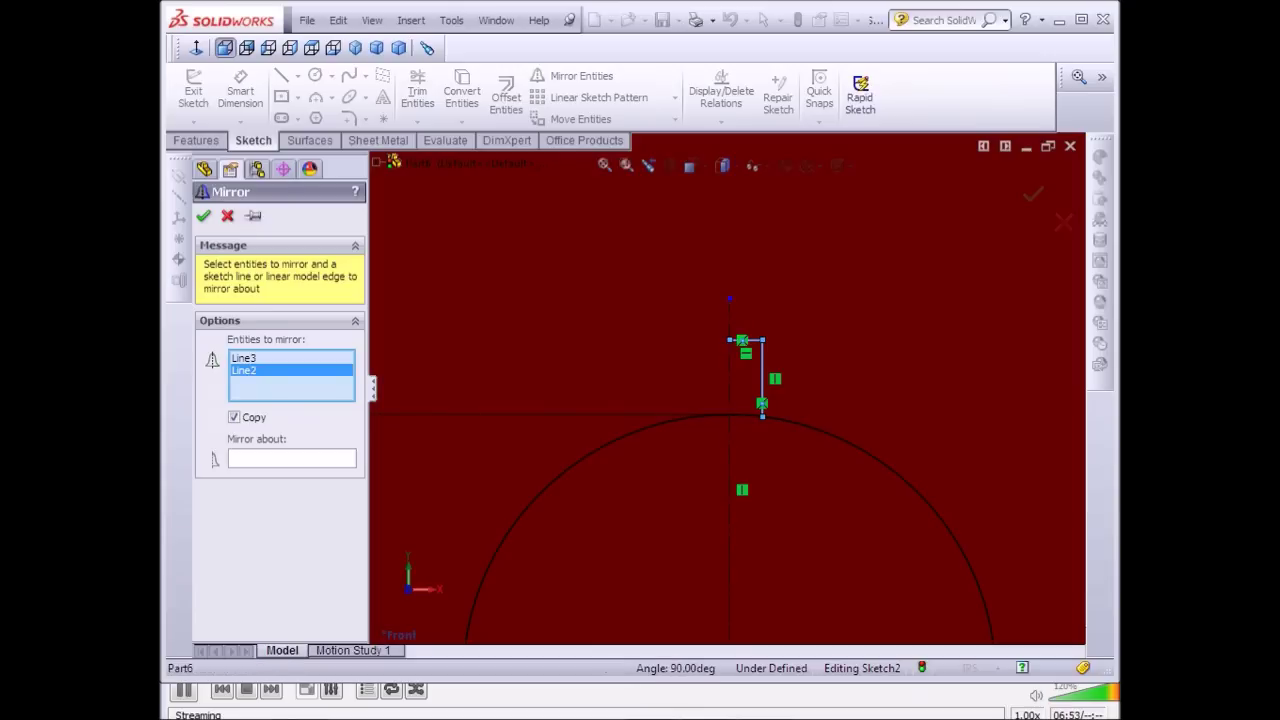
pyautogui.click(291, 458)
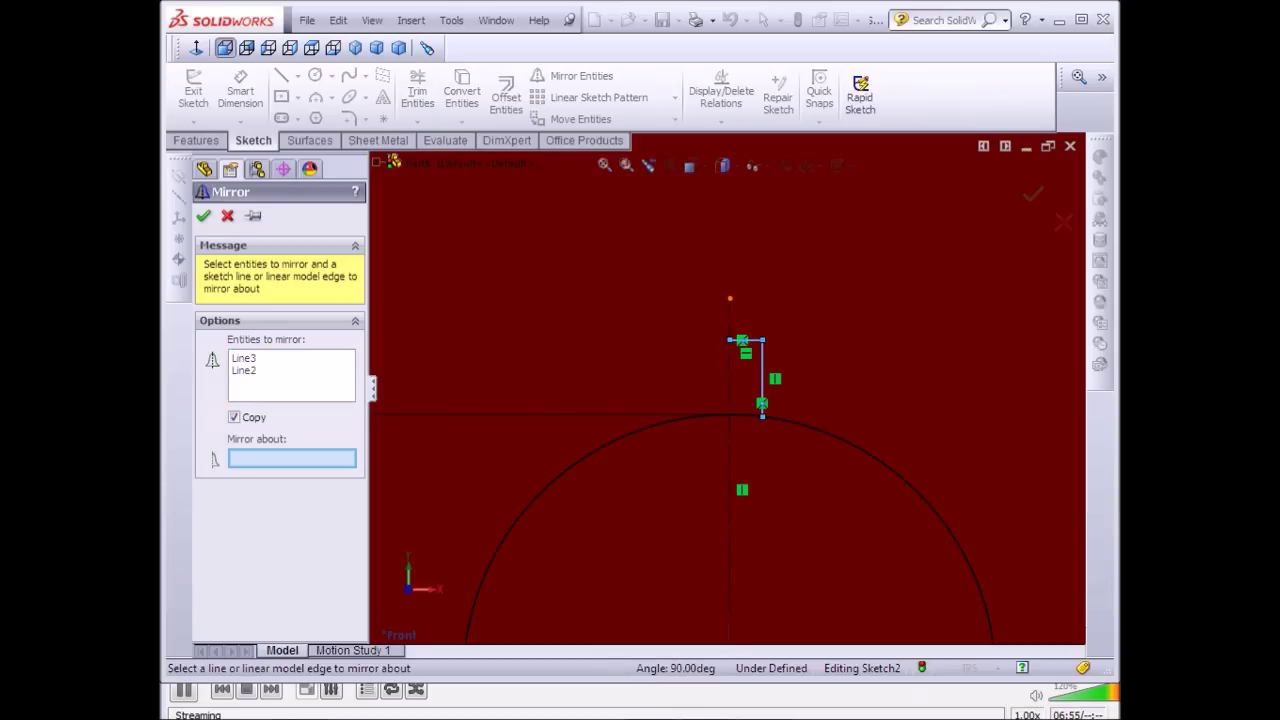
pyautogui.click(730, 500)
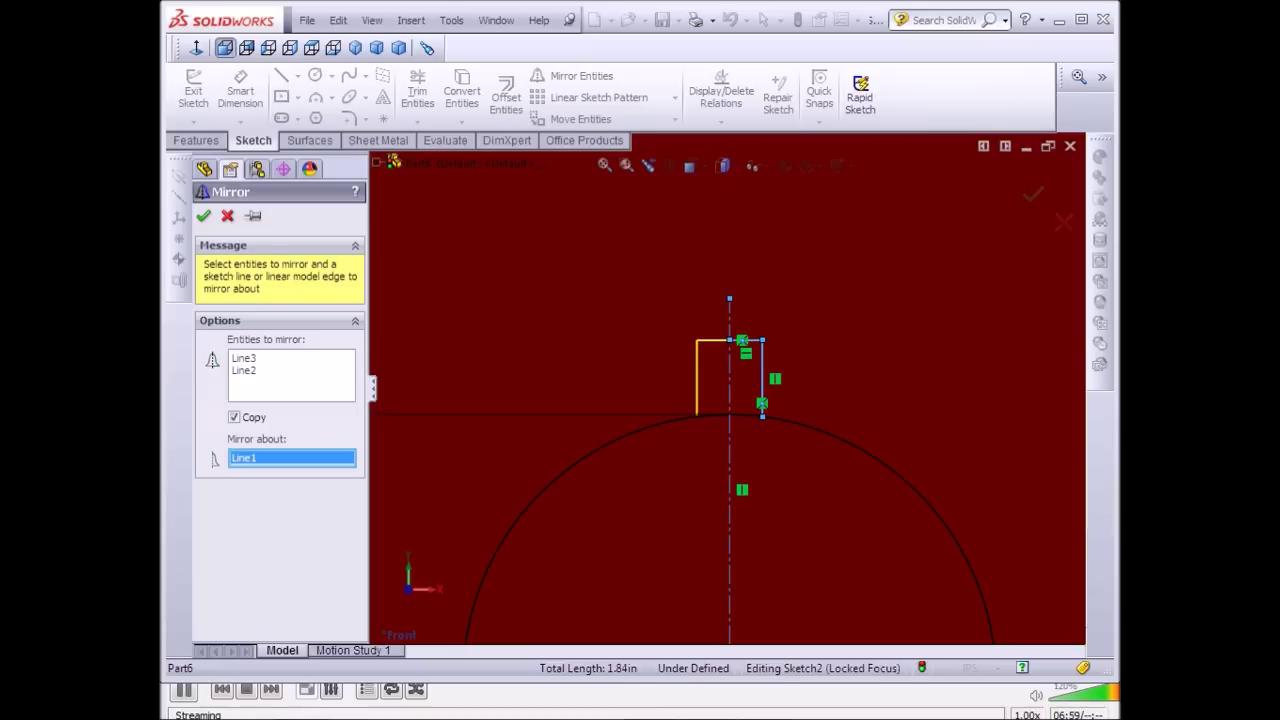
pyautogui.press('Return')
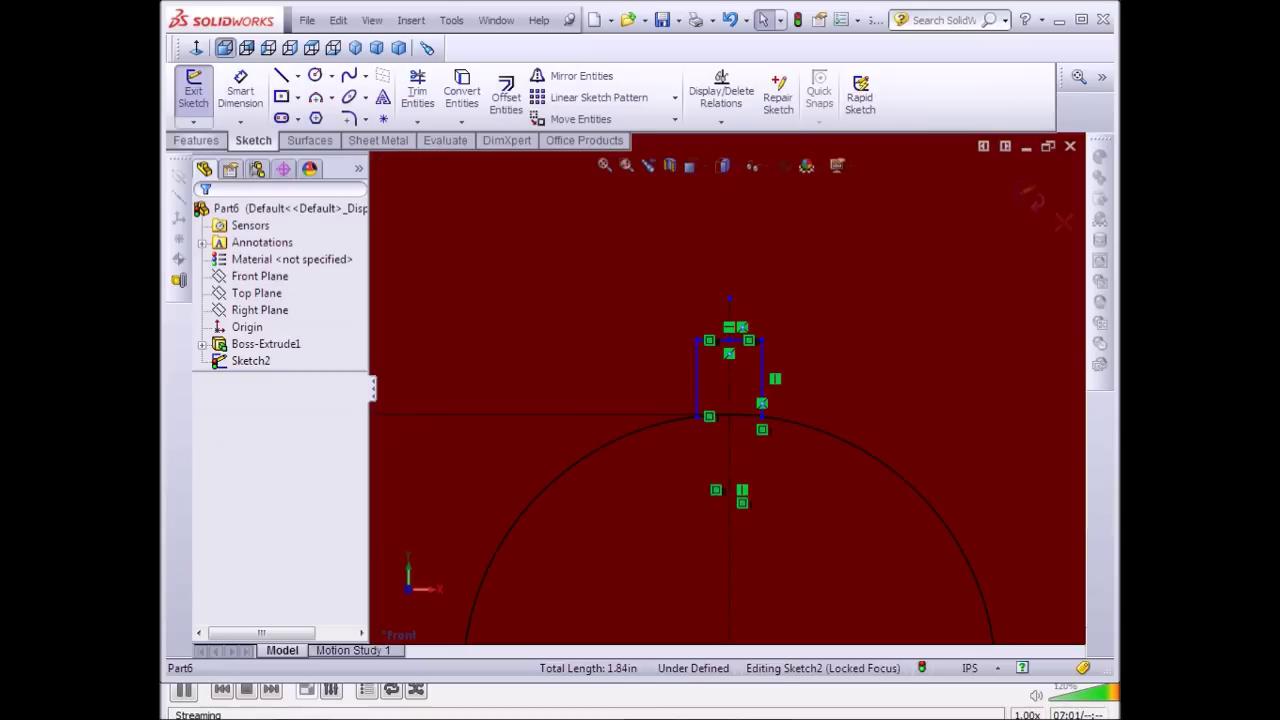
# Trim the leftover short segment and the centerline below the keyway to close the slot.
pyautogui.click(417, 90)
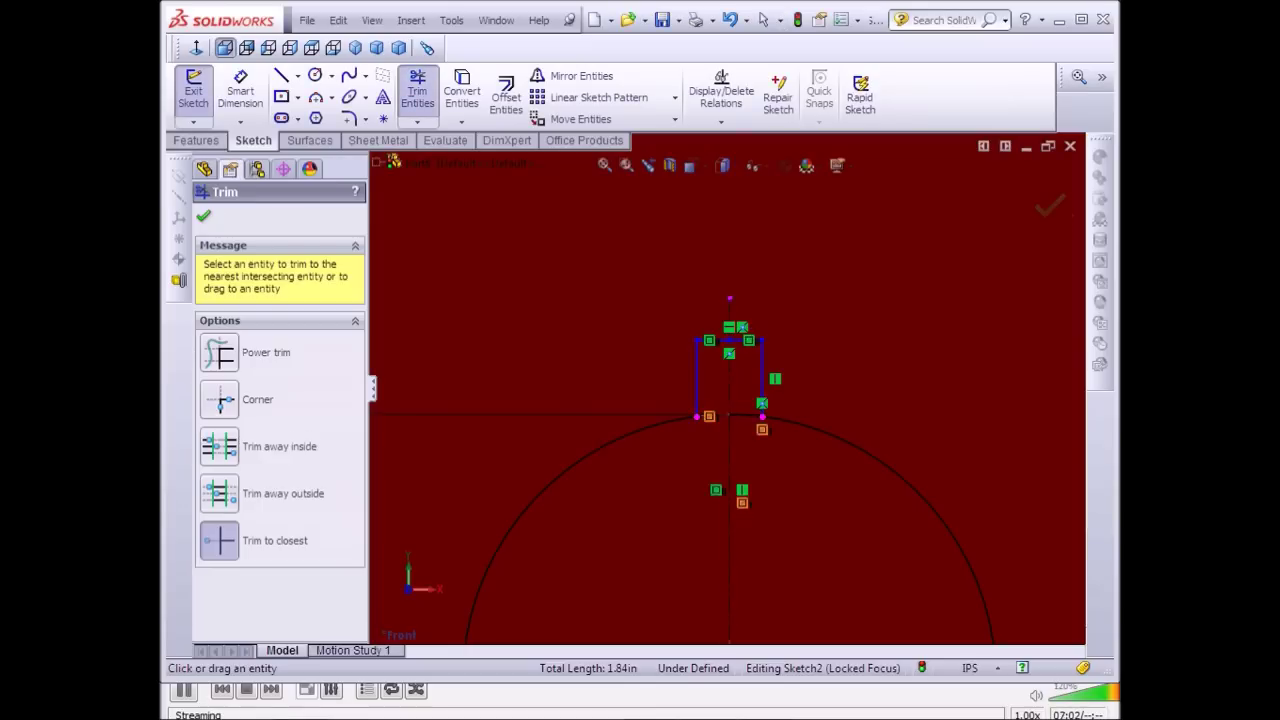
pyautogui.click(745, 414)
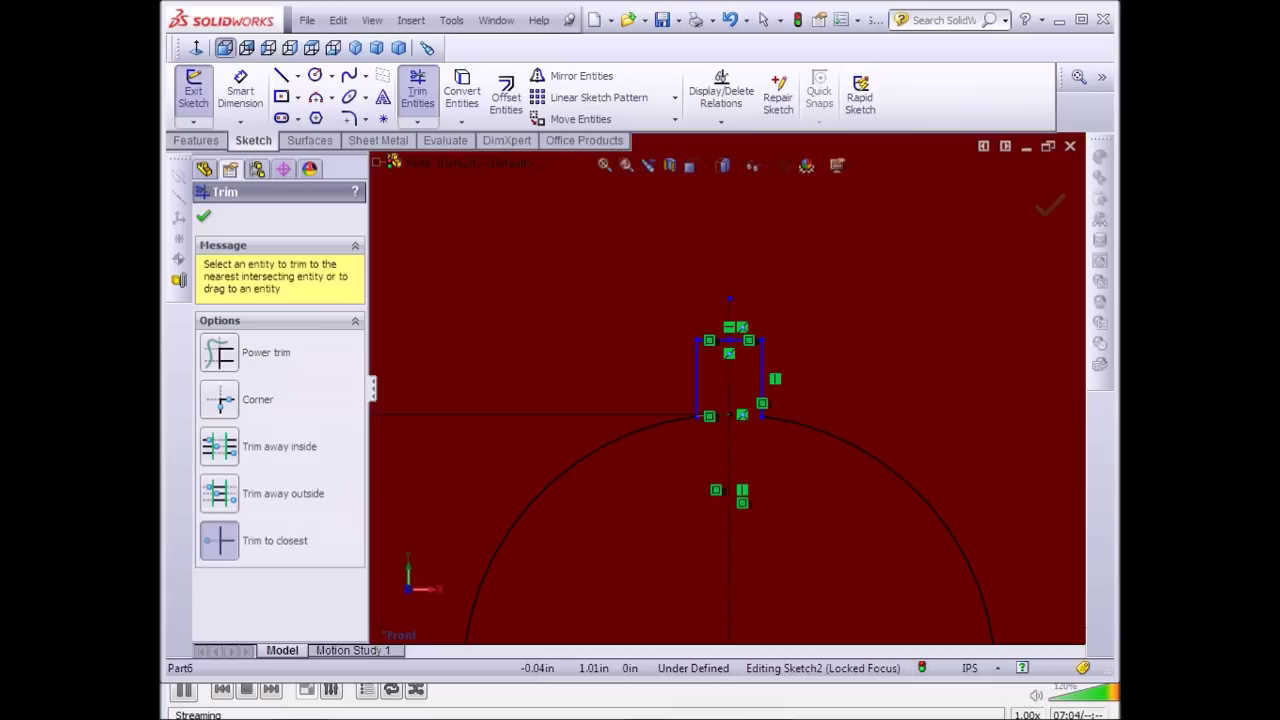
pyautogui.click(730, 460)
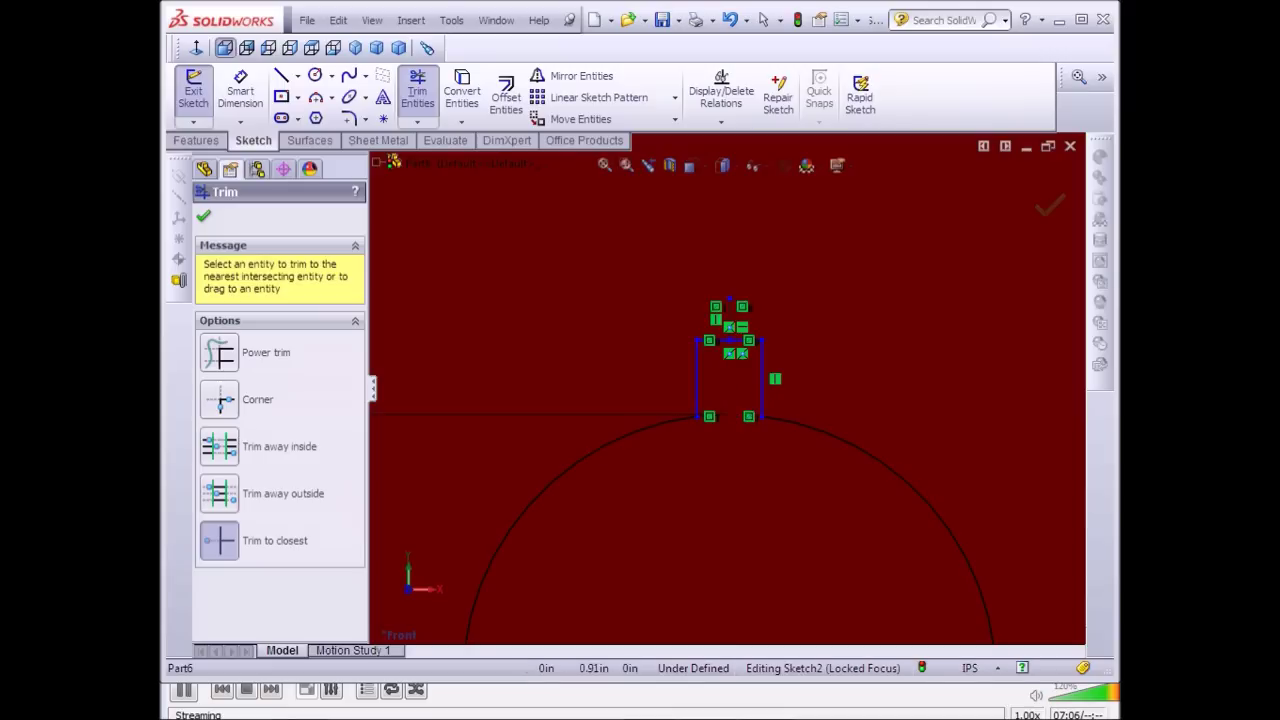
pyautogui.scroll(-2, 687, 454)
pyautogui.scroll(-1, 687, 454)
pyautogui.scroll(1, 687, 454)
pyautogui.scroll(1, 687, 454)
pyautogui.scroll(4, 746, 387)
pyautogui.scroll(1, 746, 387)
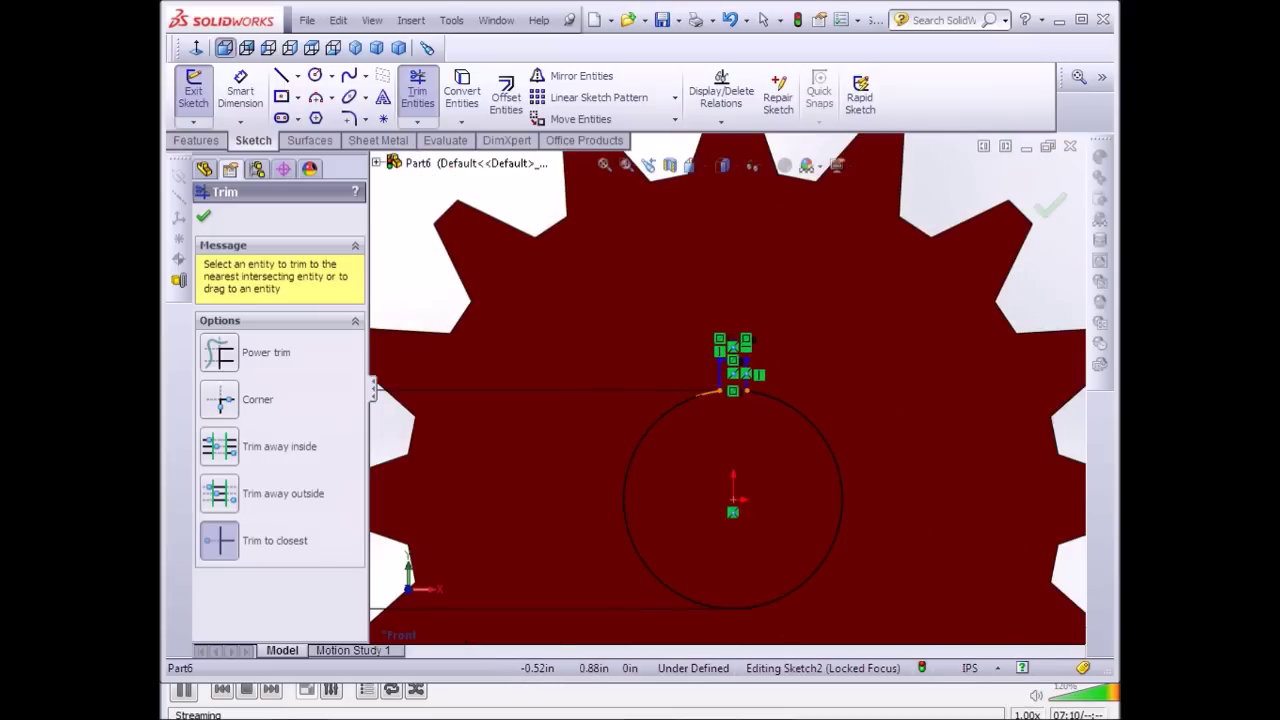
pyautogui.press('Escape')
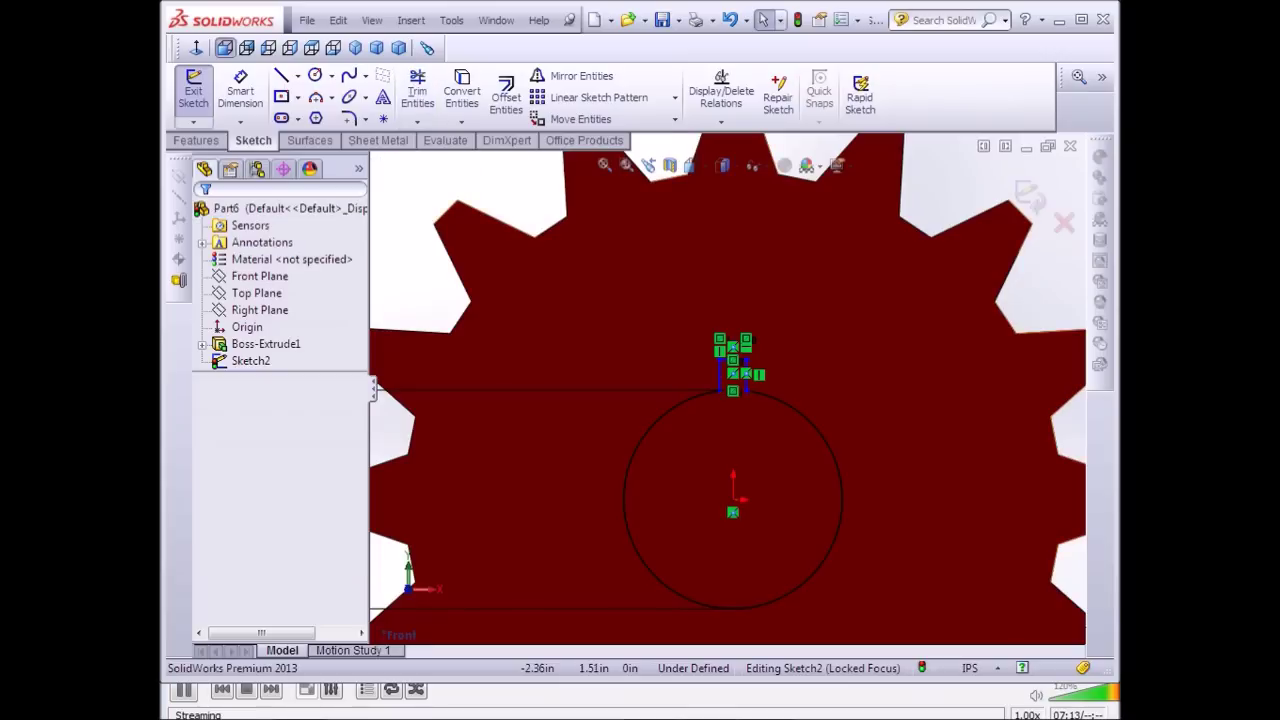
pyautogui.click(196, 140)
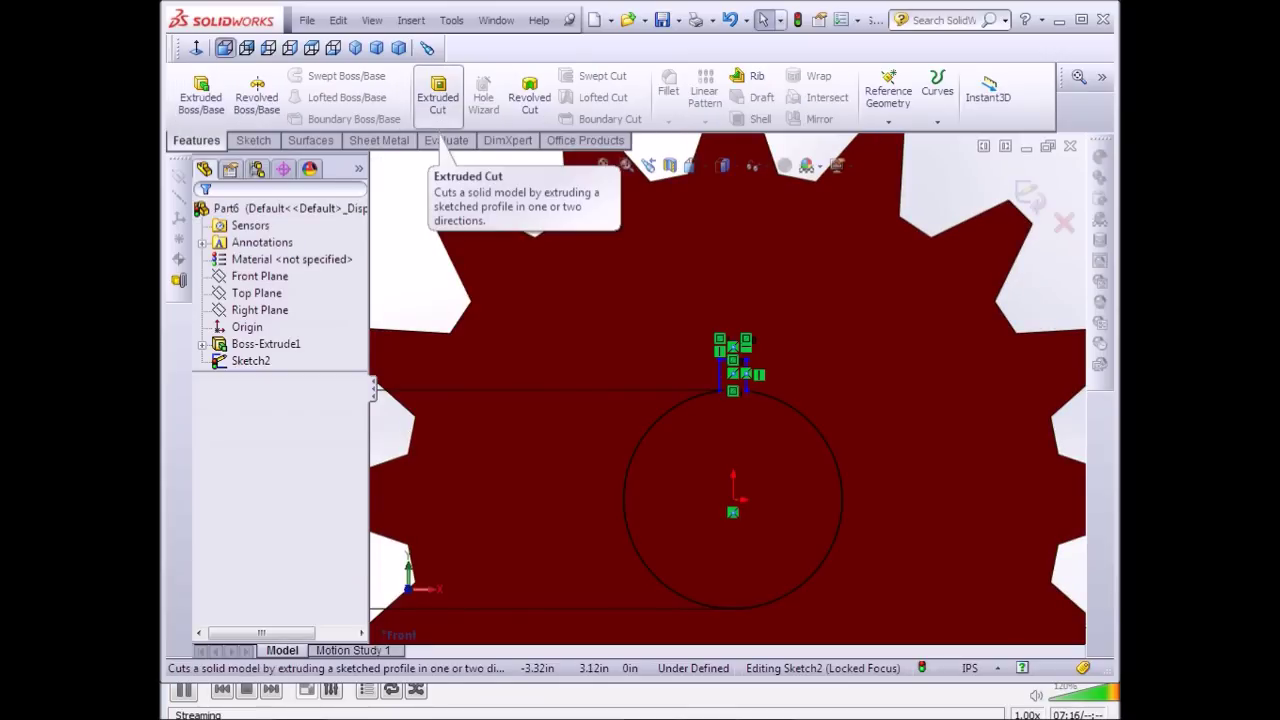
# Extruded-cut the keyed bore sketch Through All of the gear, viewed in dimetric.
pyautogui.click(438, 97)
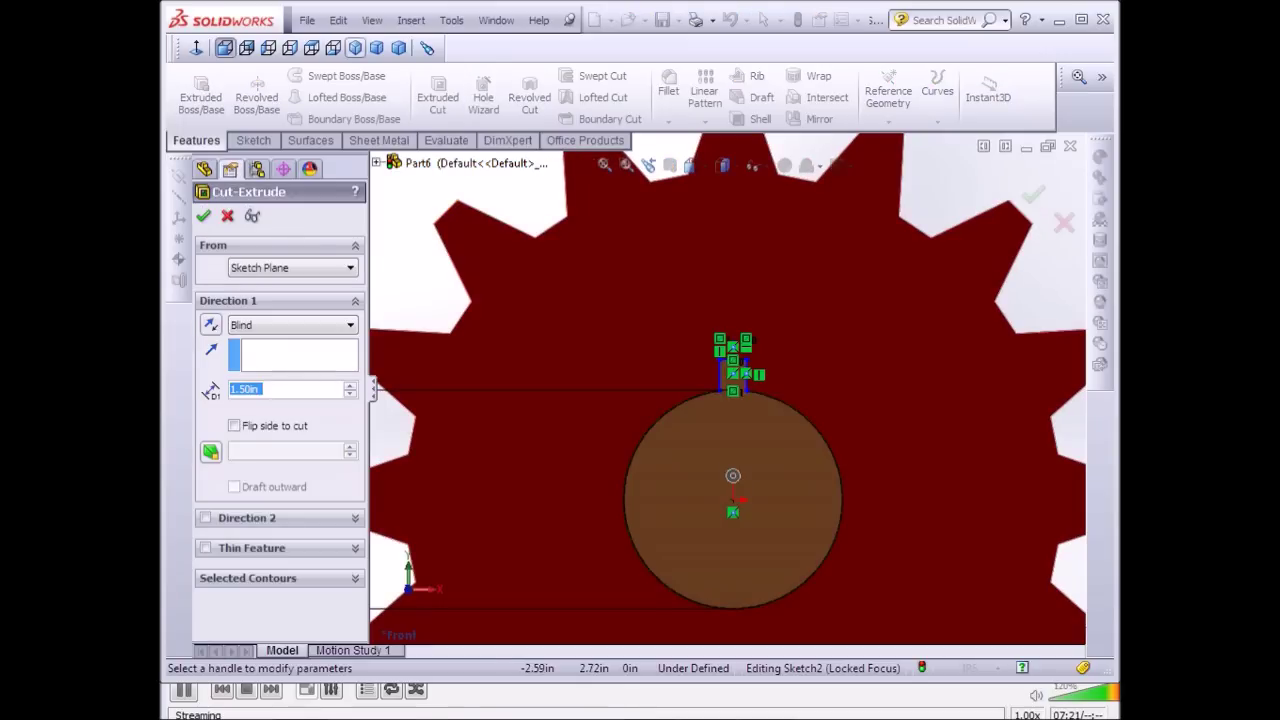
pyautogui.click(355, 48)
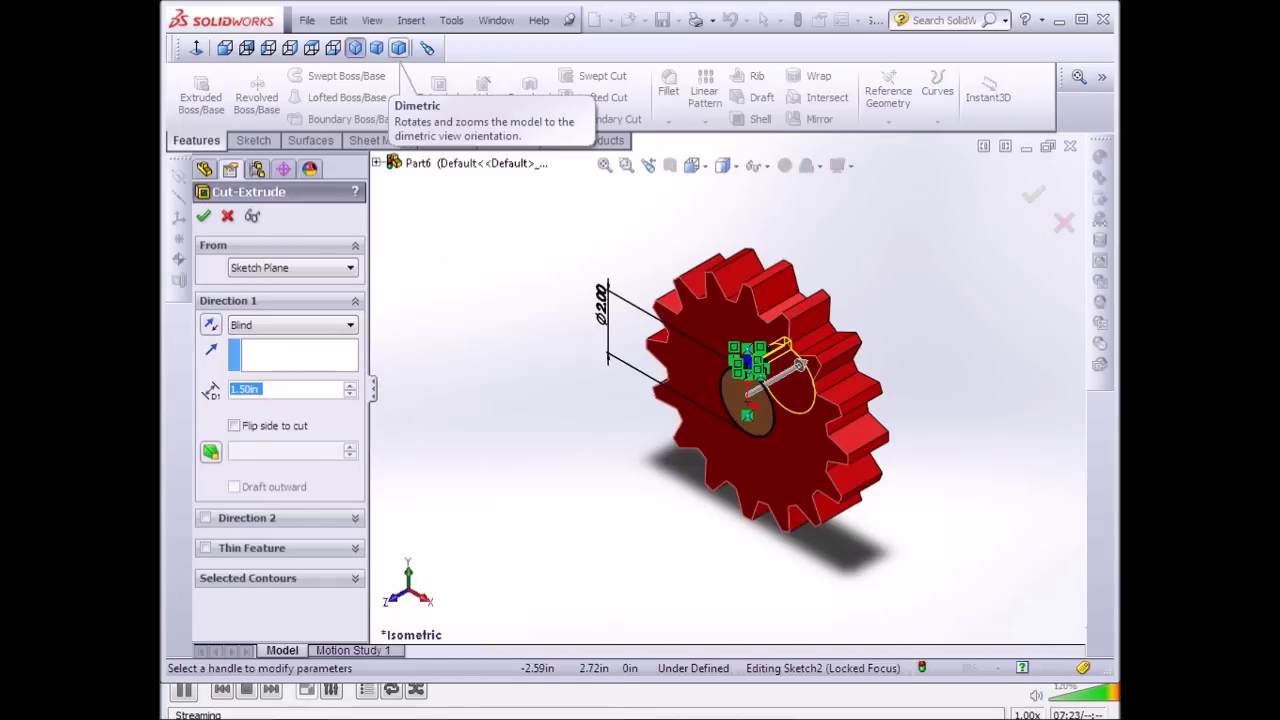
pyautogui.click(398, 48)
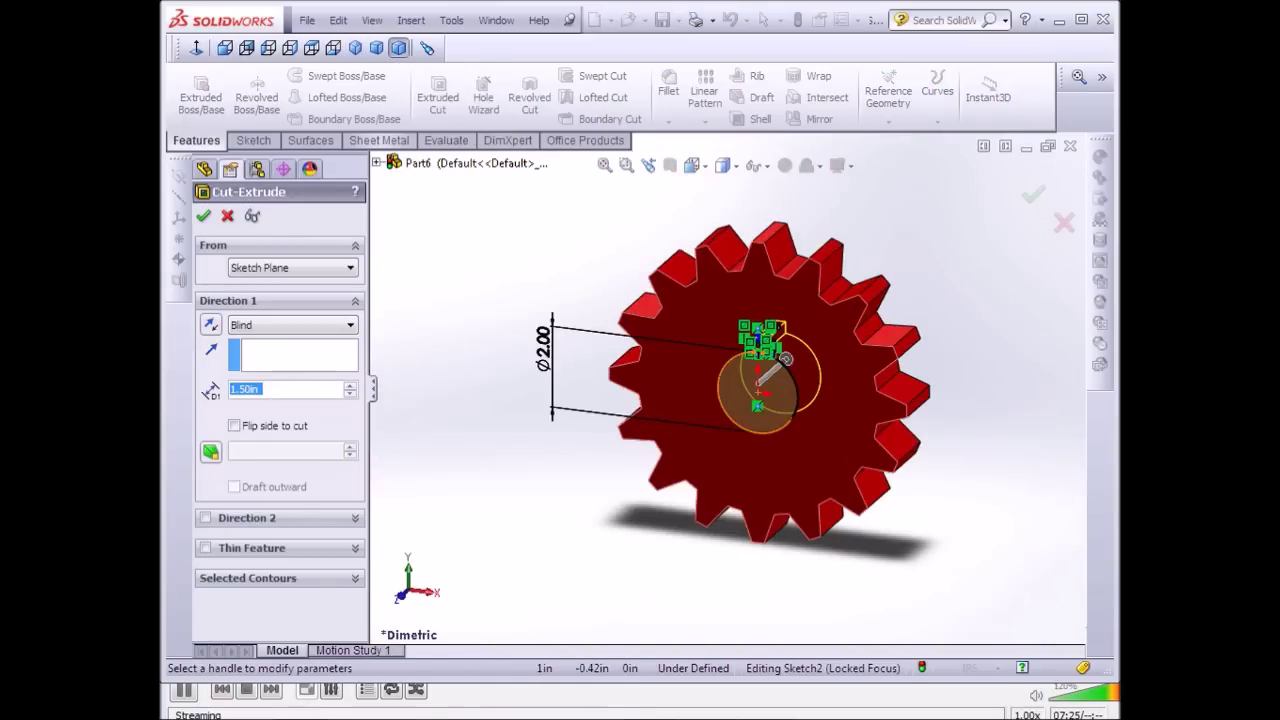
pyautogui.scroll(-2, 885, 387)
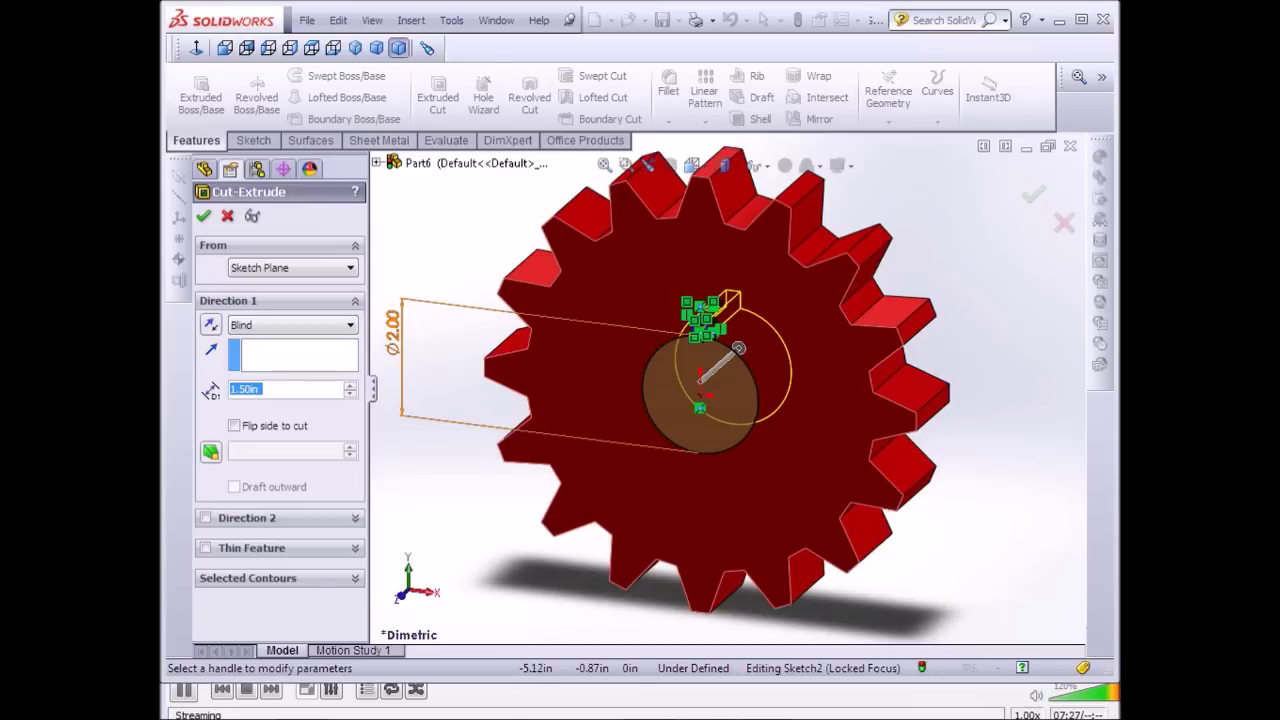
pyautogui.click(290, 325)
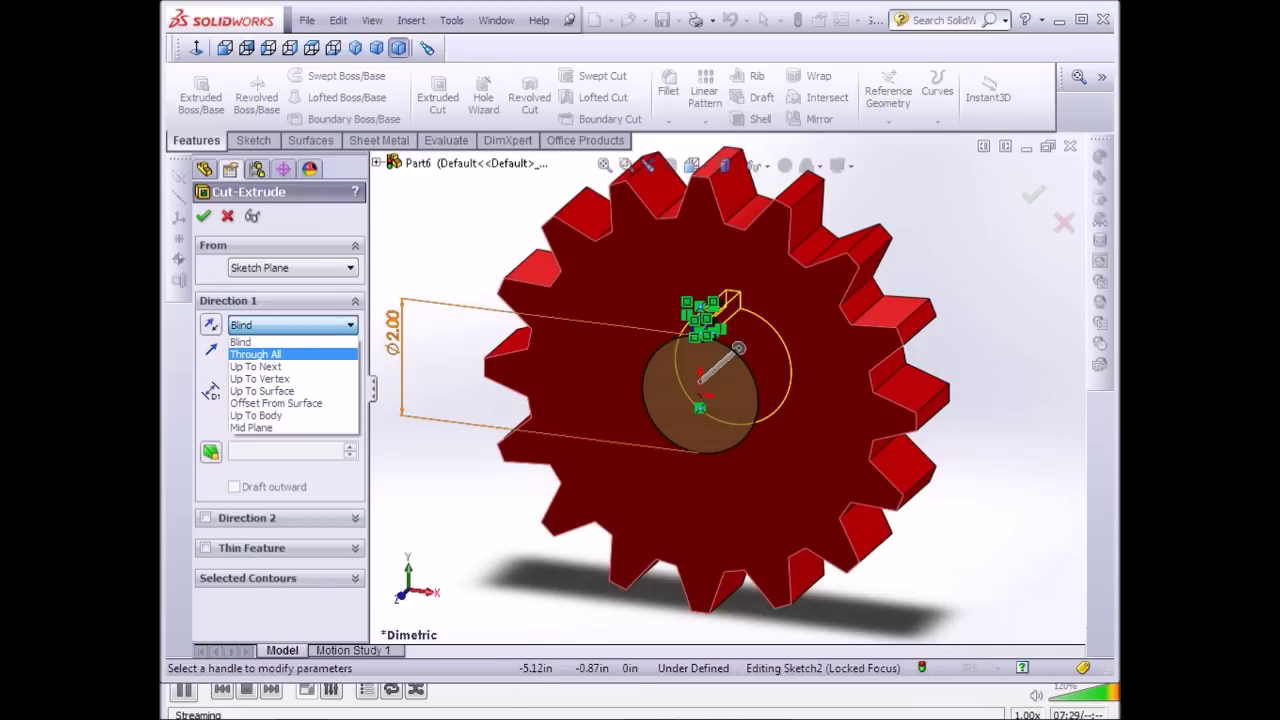
pyautogui.click(256, 354)
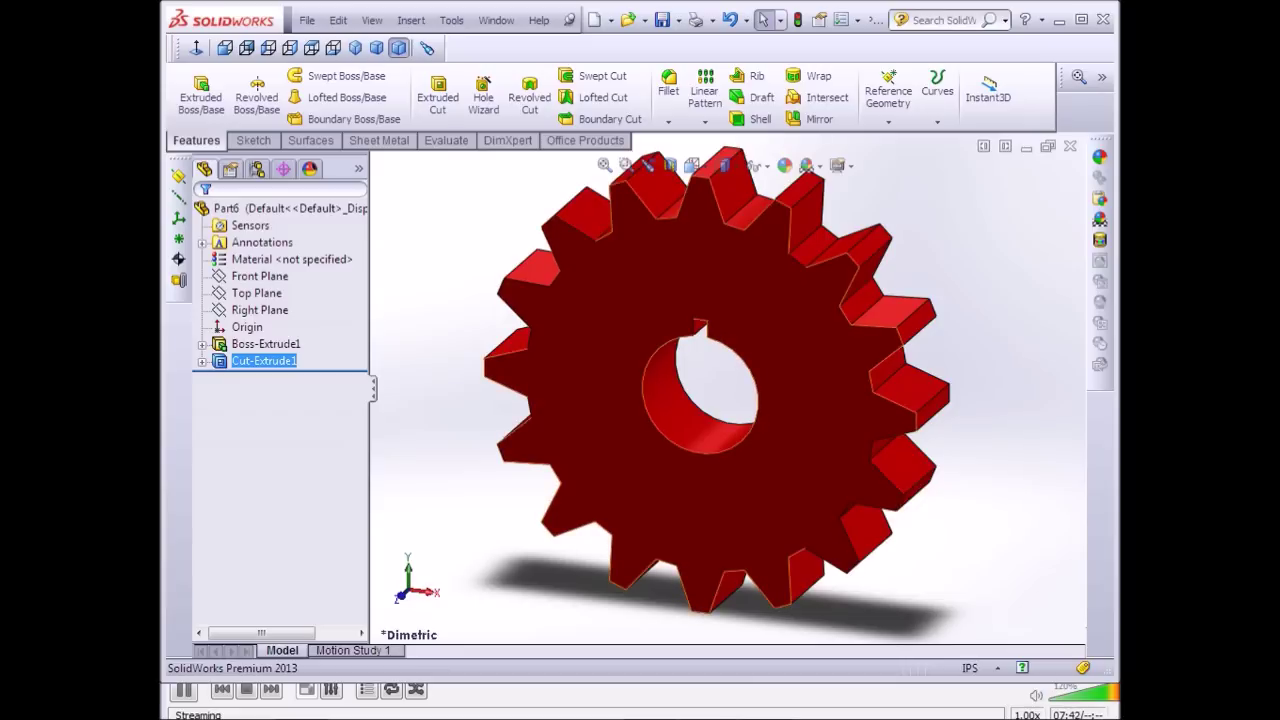
pyautogui.press('f')
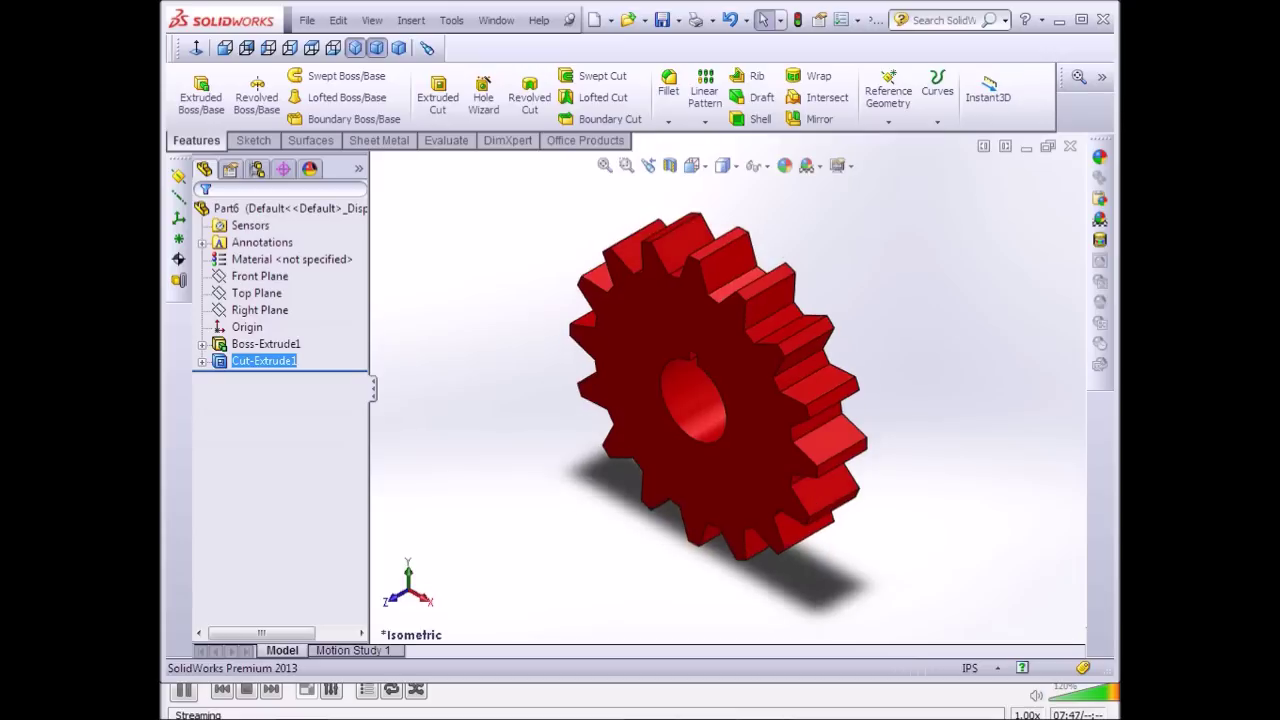
pyautogui.click(398, 48)
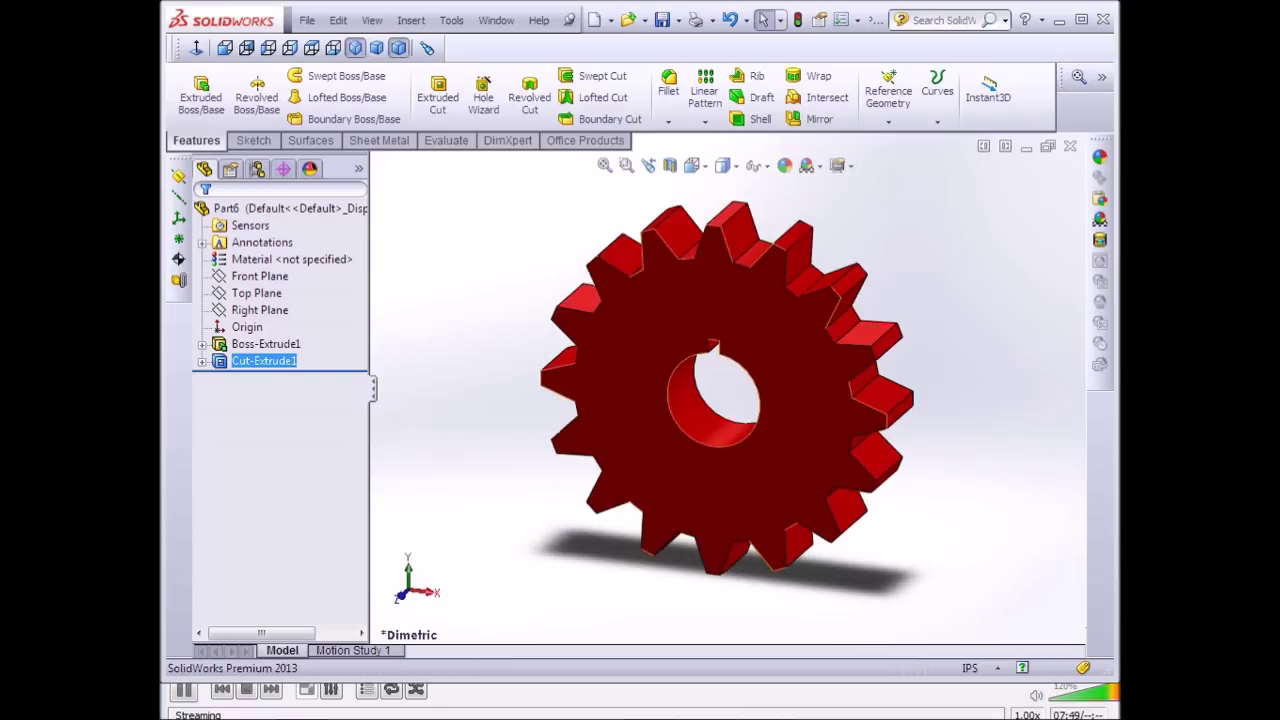
pyautogui.rightClick(398, 205)
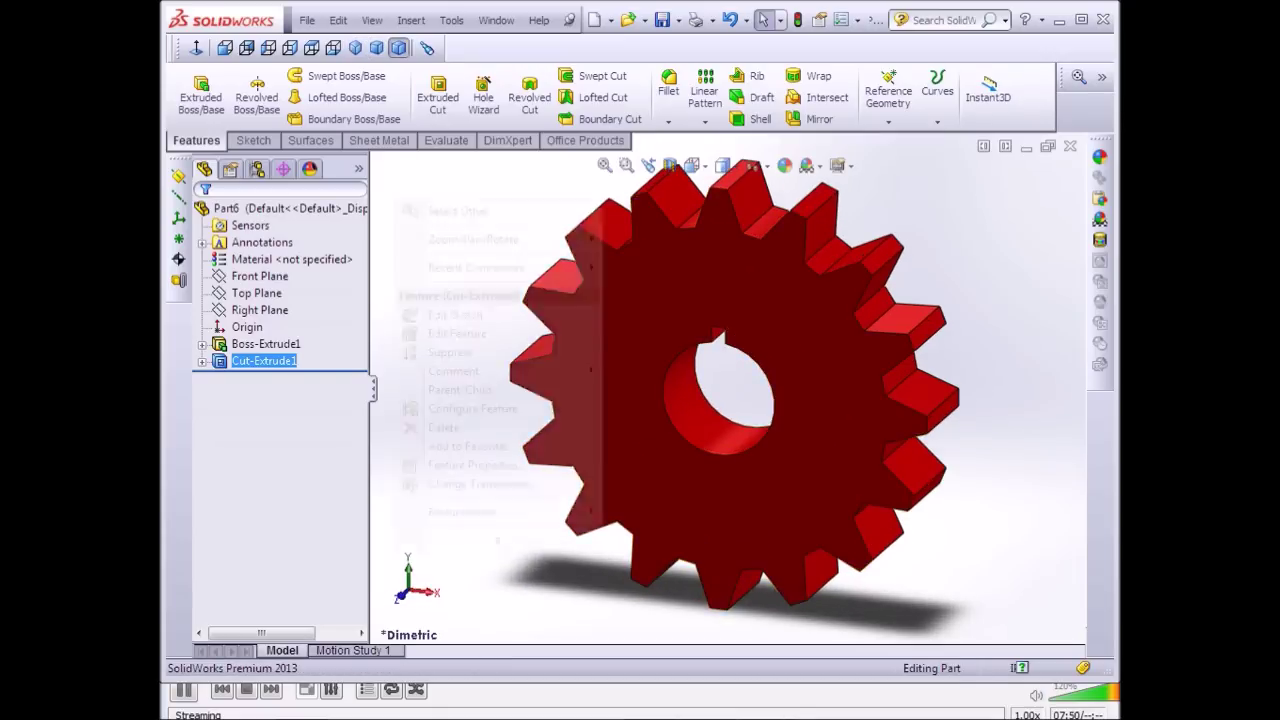
pyautogui.moveTo(473, 239)
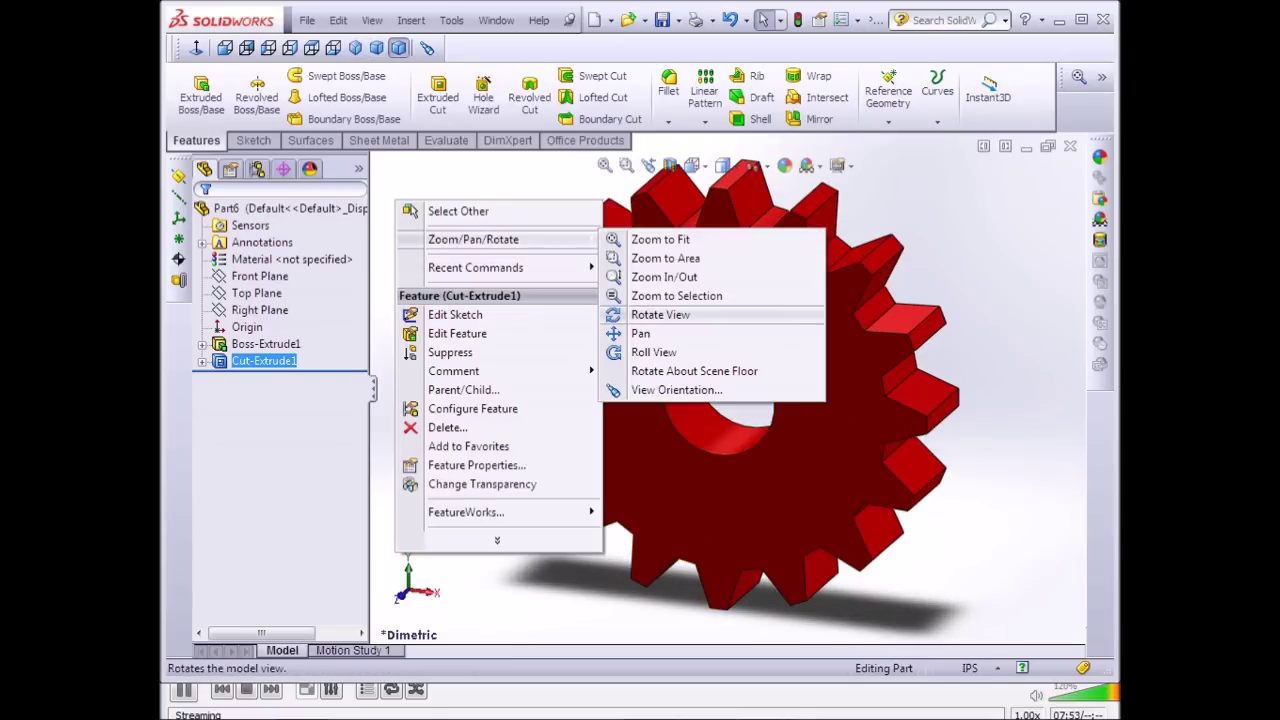
pyautogui.click(660, 314)
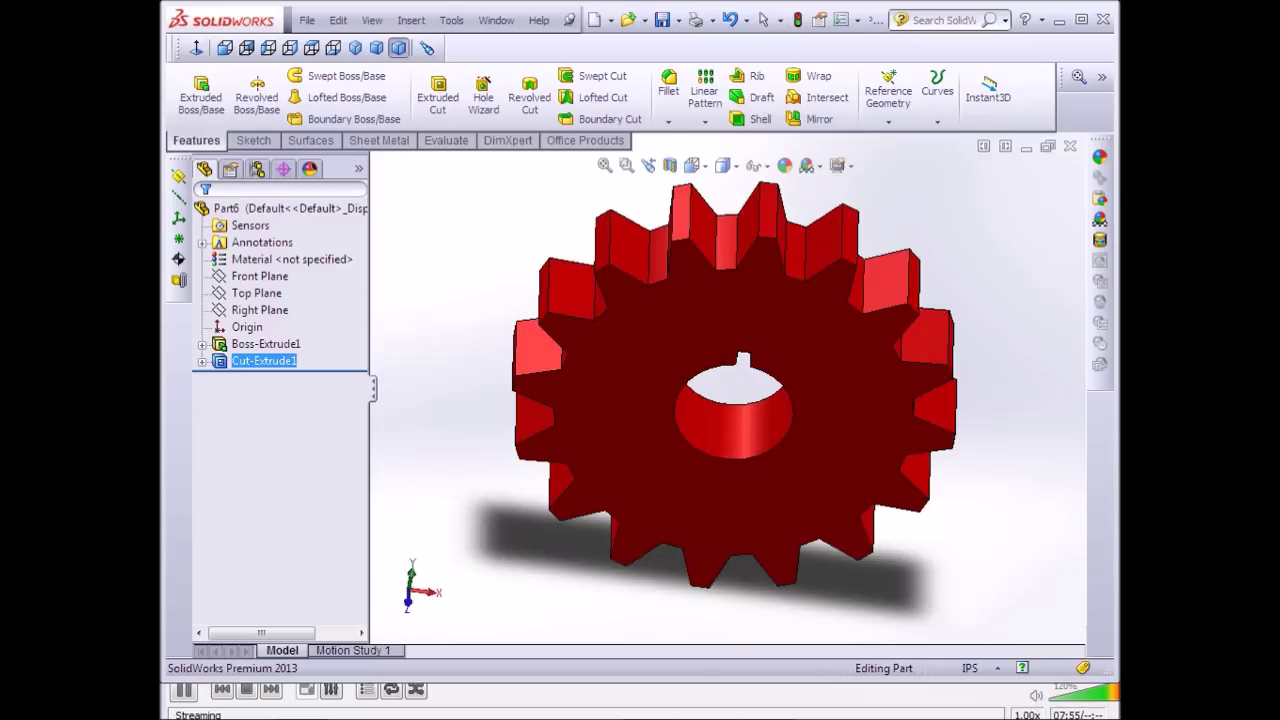
pyautogui.moveTo(720, 300); pyautogui.dragTo(720, 400)
pyautogui.moveTo(720, 350)
pyautogui.mouseDown()
pyautogui.moveTo(720, 490)
pyautogui.moveTo(740, 560)
pyautogui.mouseUp()
pyautogui.moveTo(740, 400); pyautogui.dragTo(741, 240)
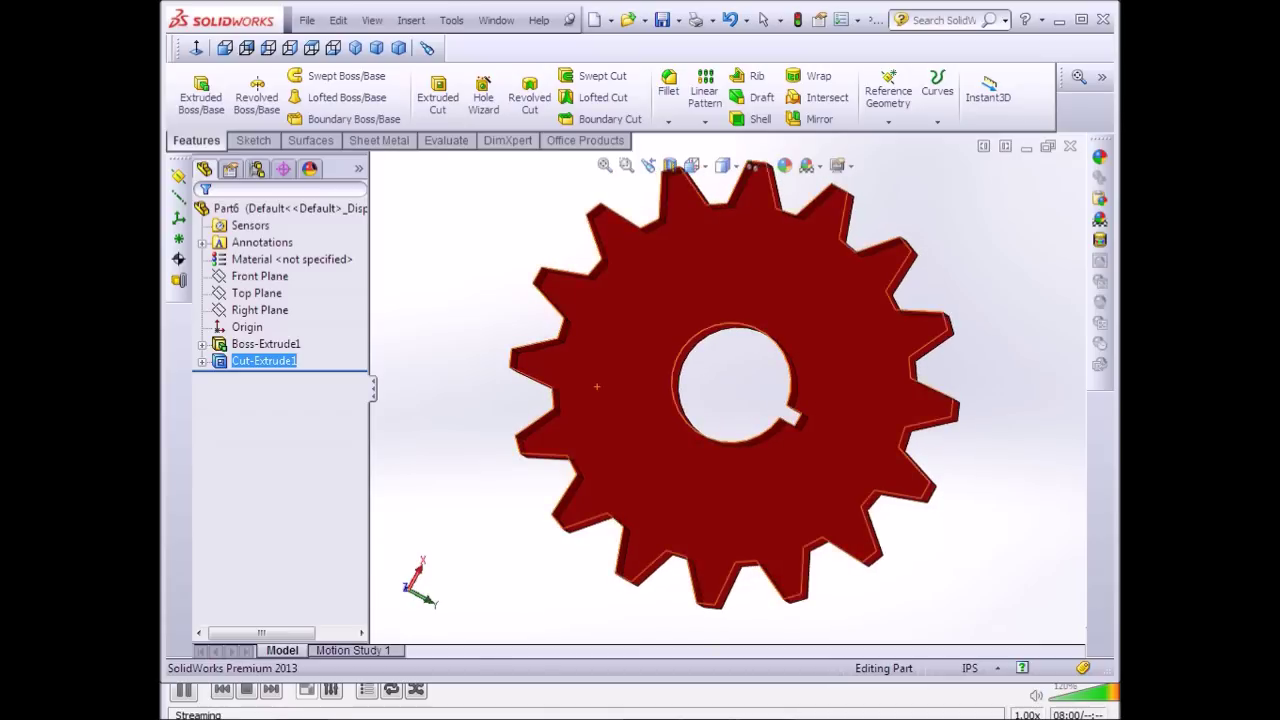
pyautogui.moveTo(597, 386); pyautogui.dragTo(522, 370, button='middle')
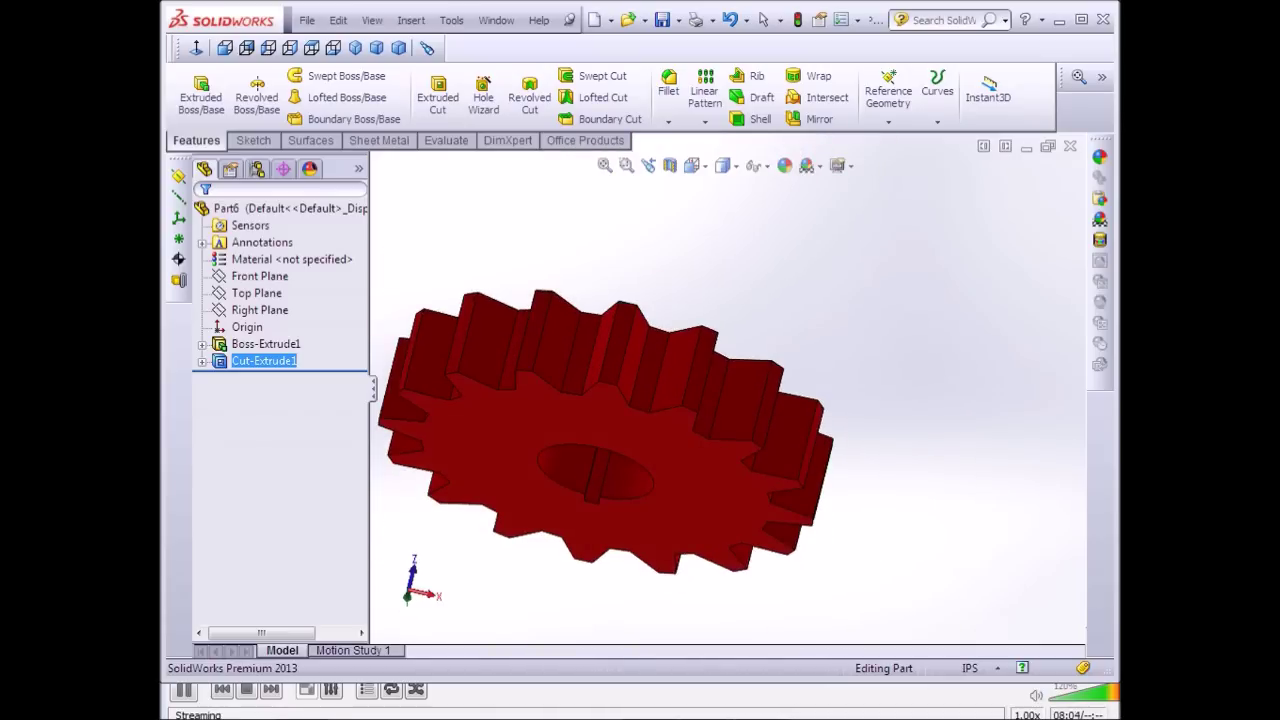
pyautogui.click(398, 48)
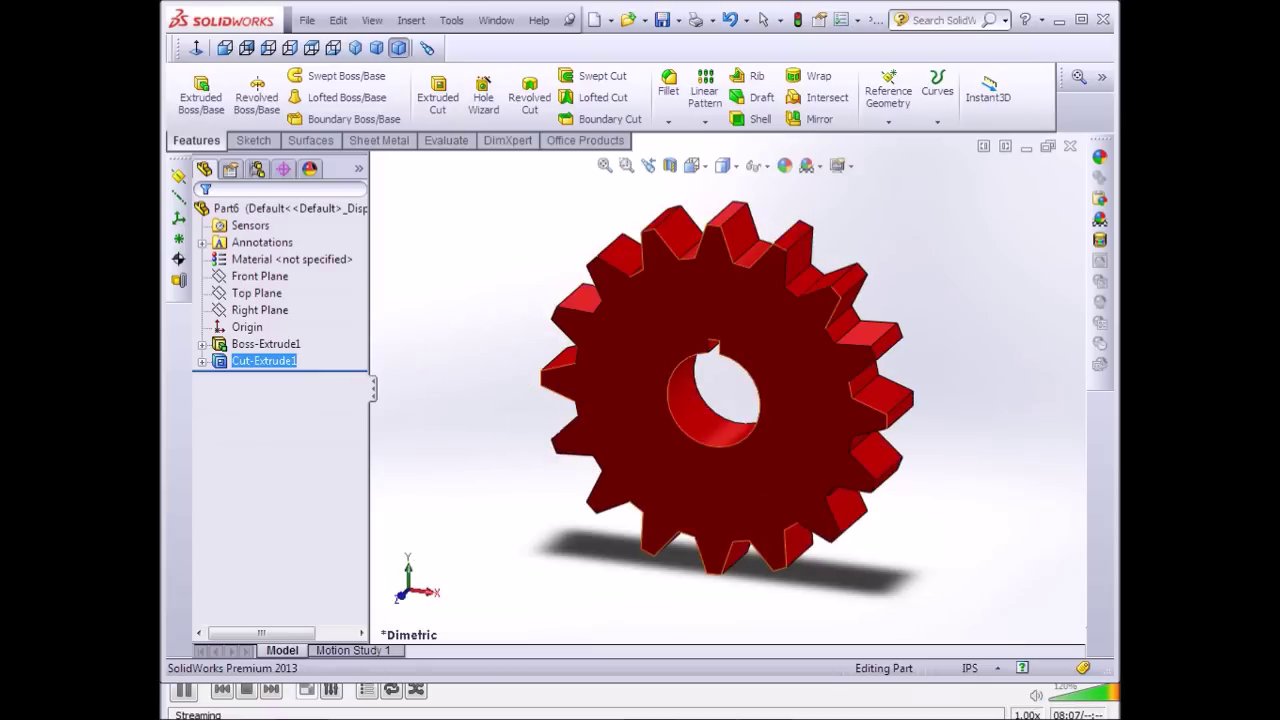
pyautogui.scroll(-2, 815, 428)
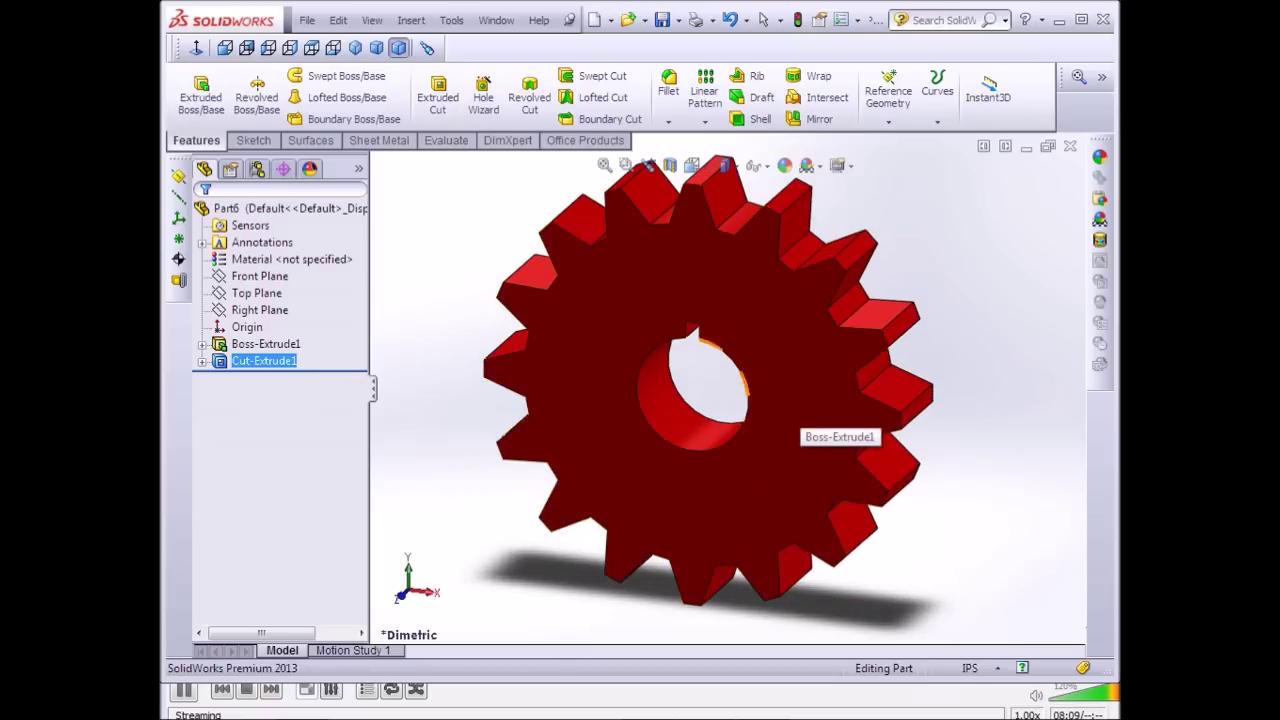